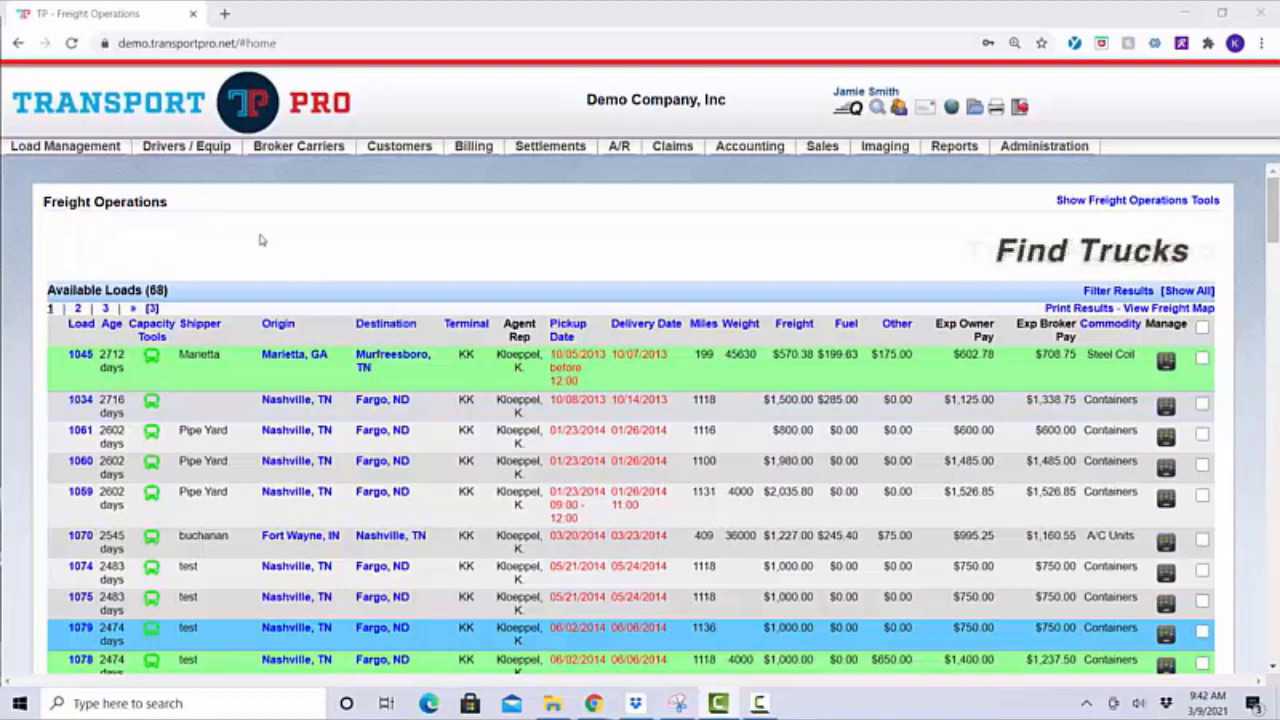
Reveal the Add Owner and Search Owners options under Drivers / Equip > Owners
{"action": "mouse_move", "coordinate": [186, 147]}
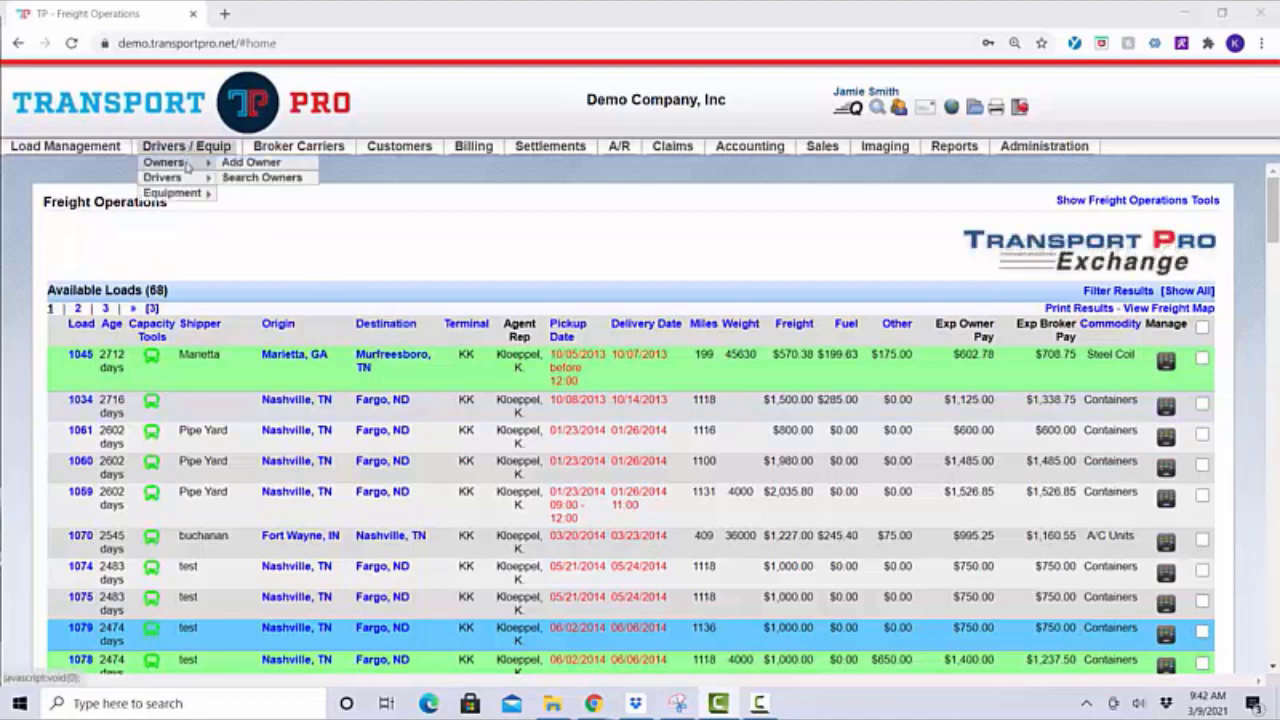
Start a new owner record with the 'create a driver record' option enabled
{"action": "left_click", "coordinate": [260, 166]}
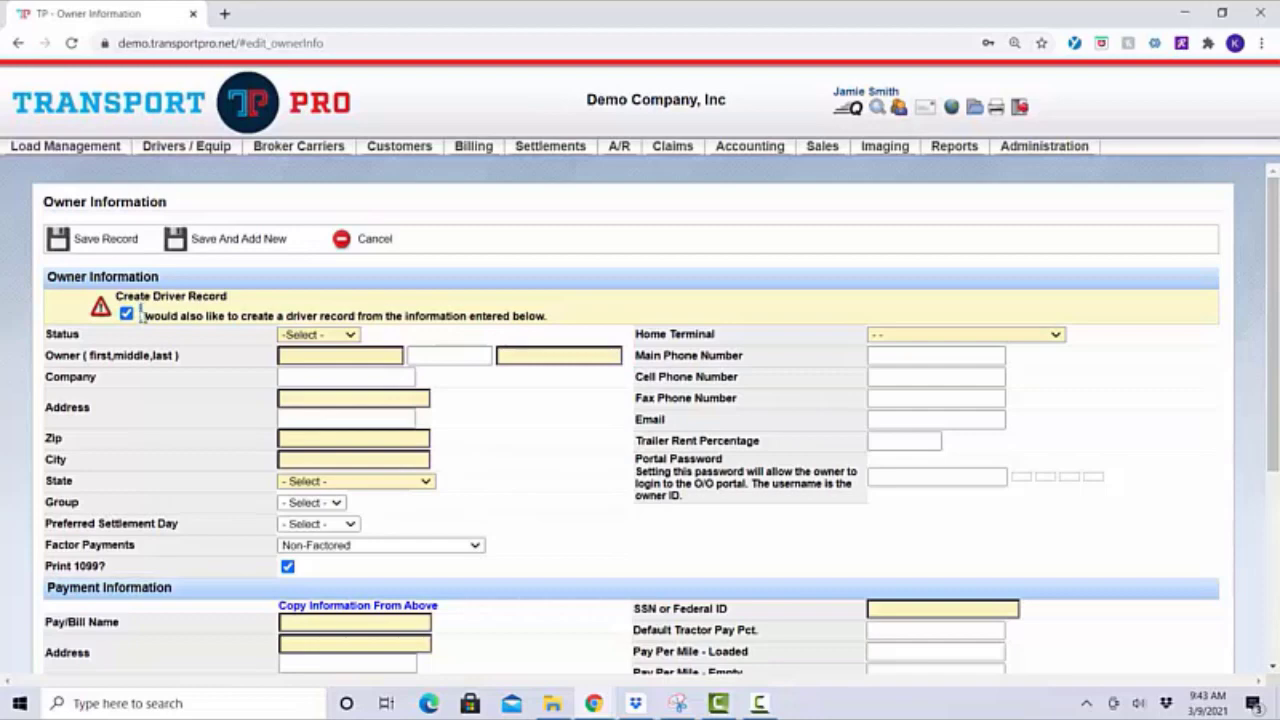
{"action": "left_click_drag", "start_coordinate": [142, 315], "coordinate": [575, 321]}
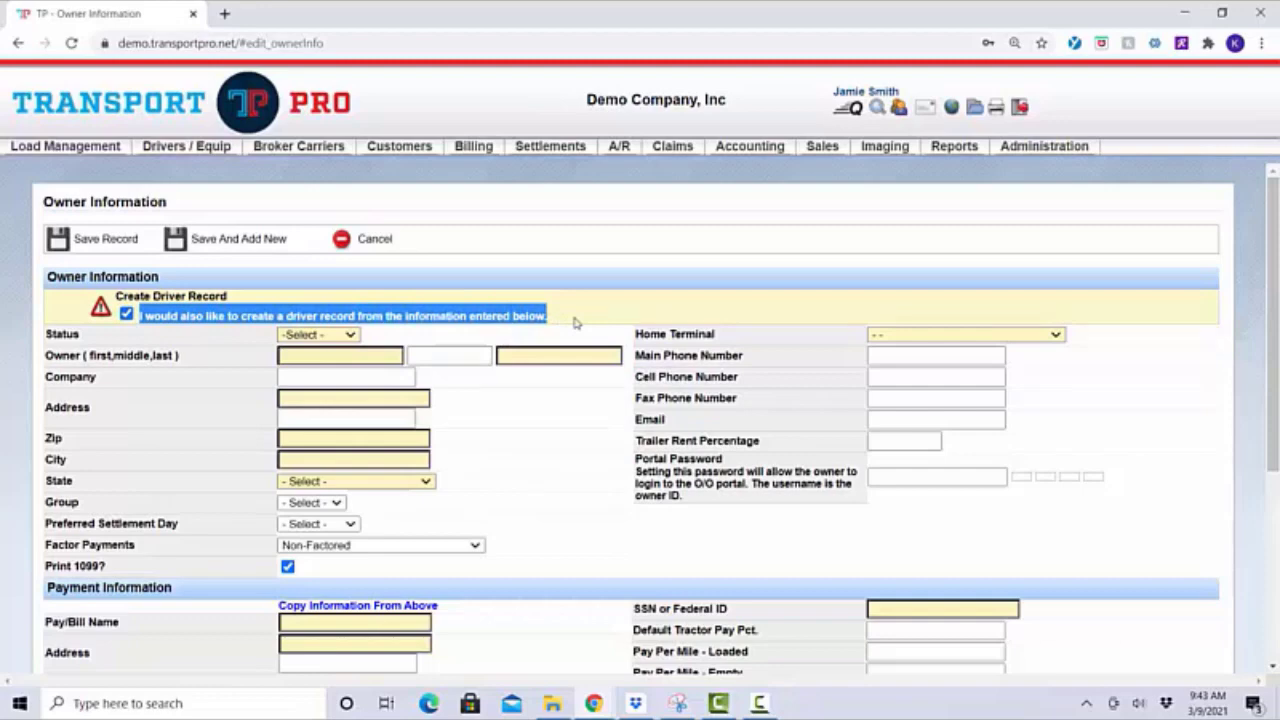
{"action": "left_click", "coordinate": [575, 321]}
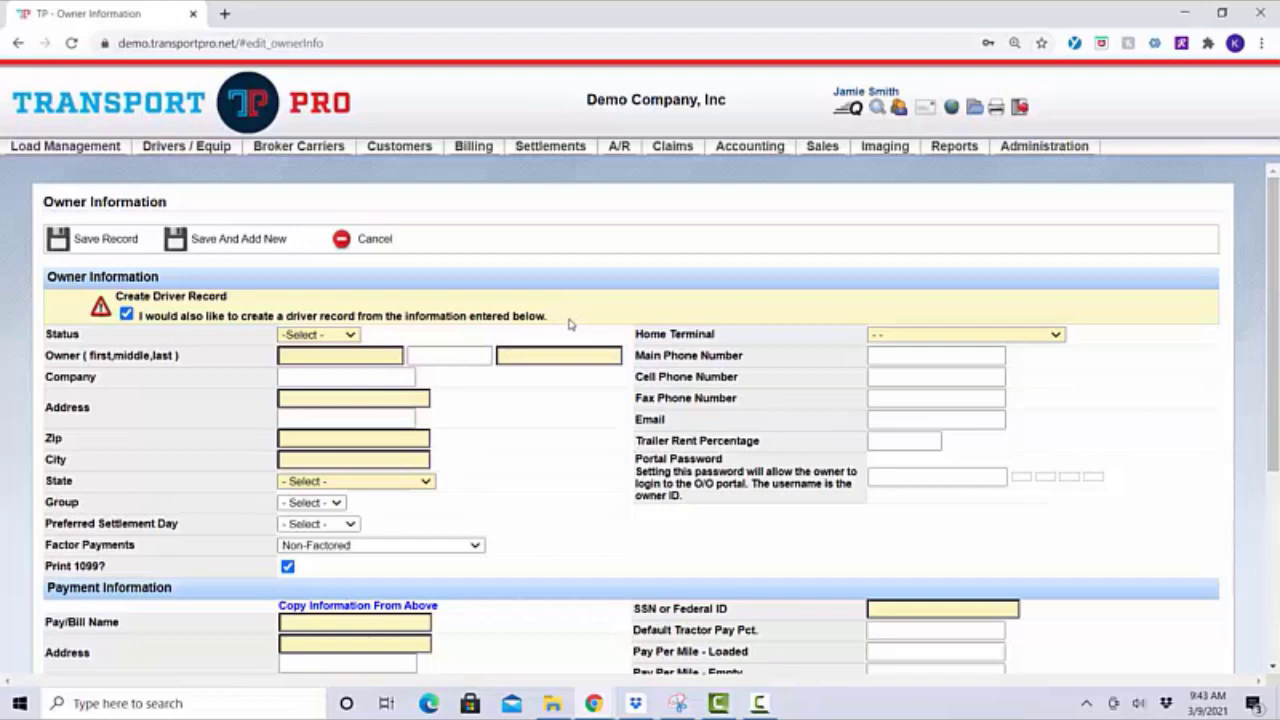
Set the owner's status to Active and enter the owner's first and last name
{"action": "left_click", "coordinate": [350, 336]}
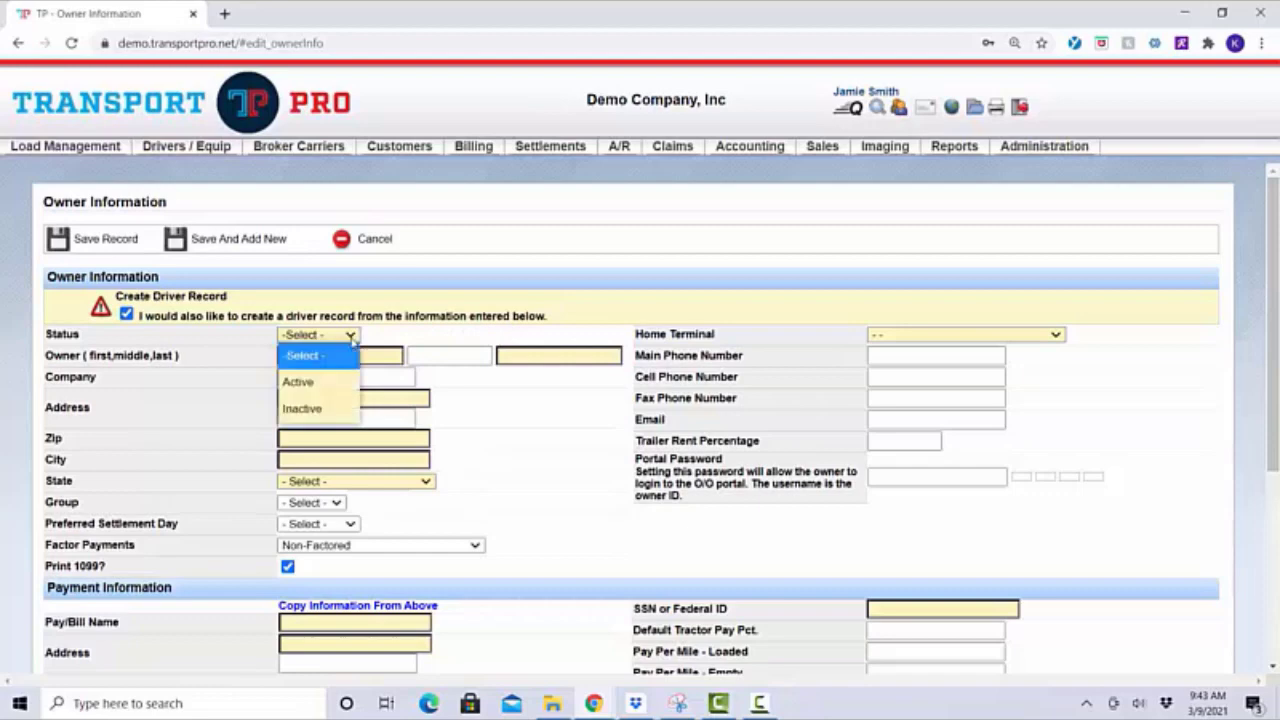
{"action": "left_click", "coordinate": [322, 382]}
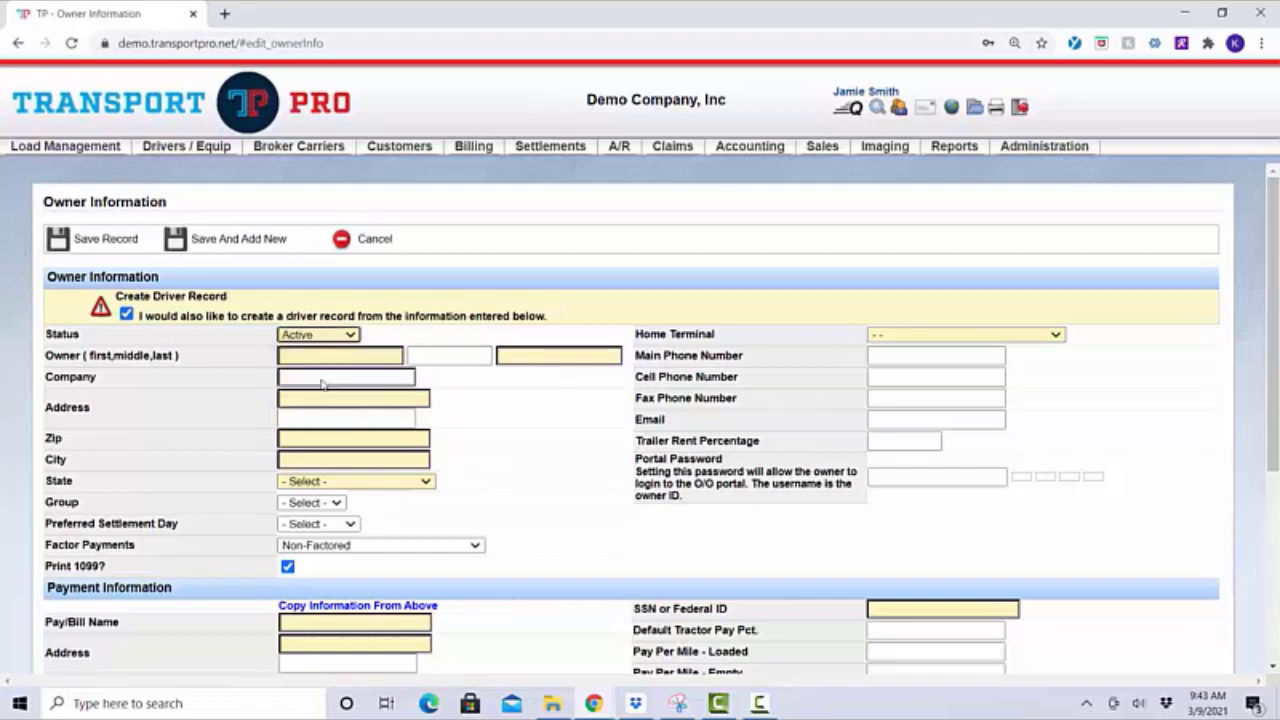
{"action": "left_click", "coordinate": [312, 356]}
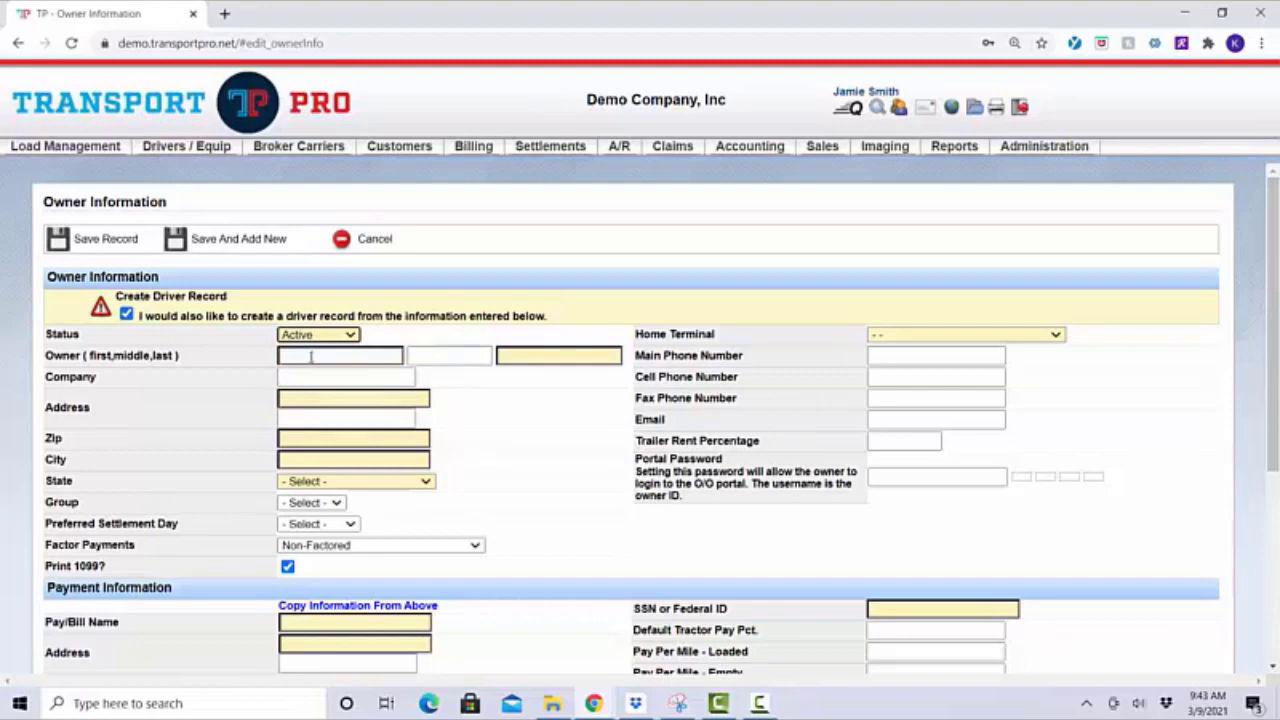
{"action": "left_click", "coordinate": [312, 356]}
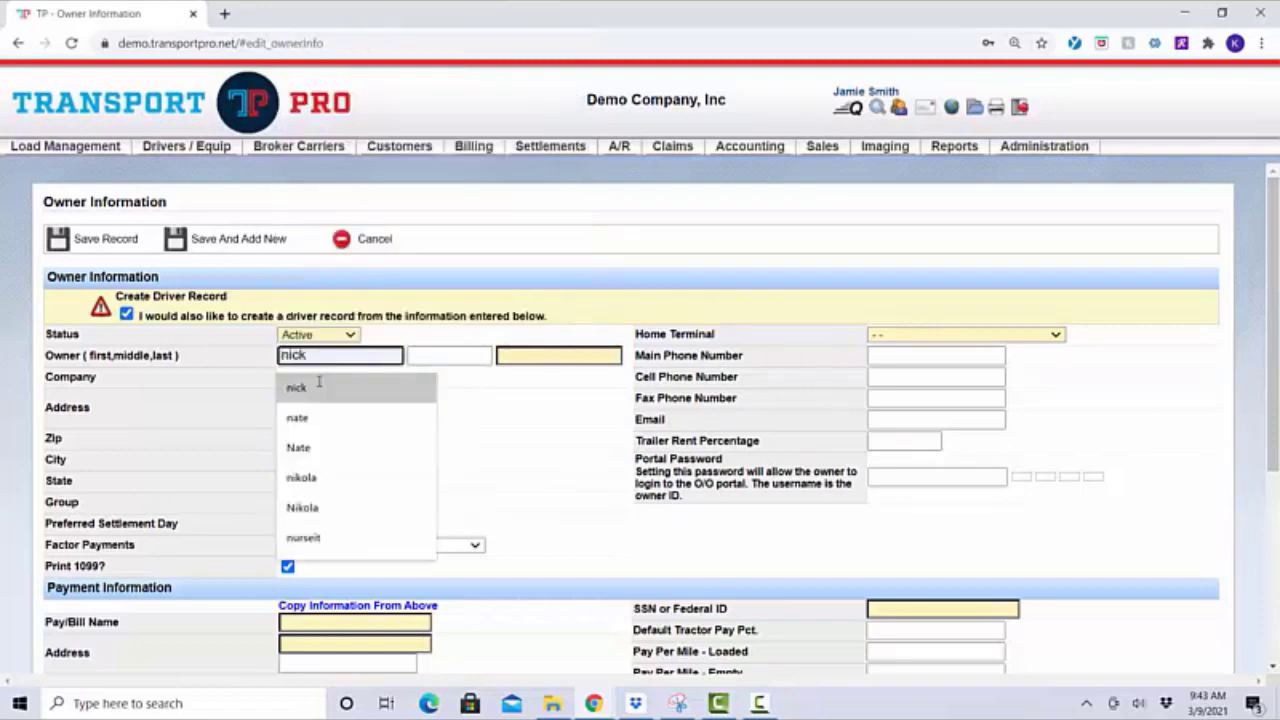
{"action": "key", "text": "Tab"}
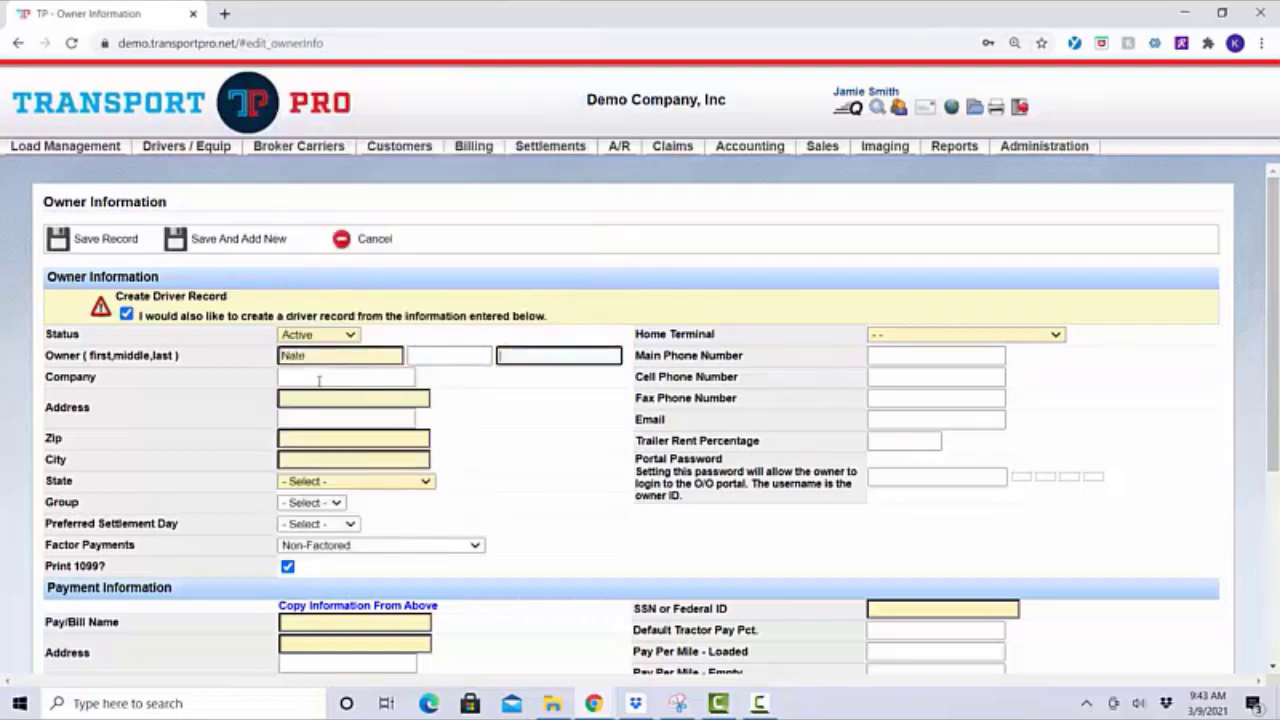
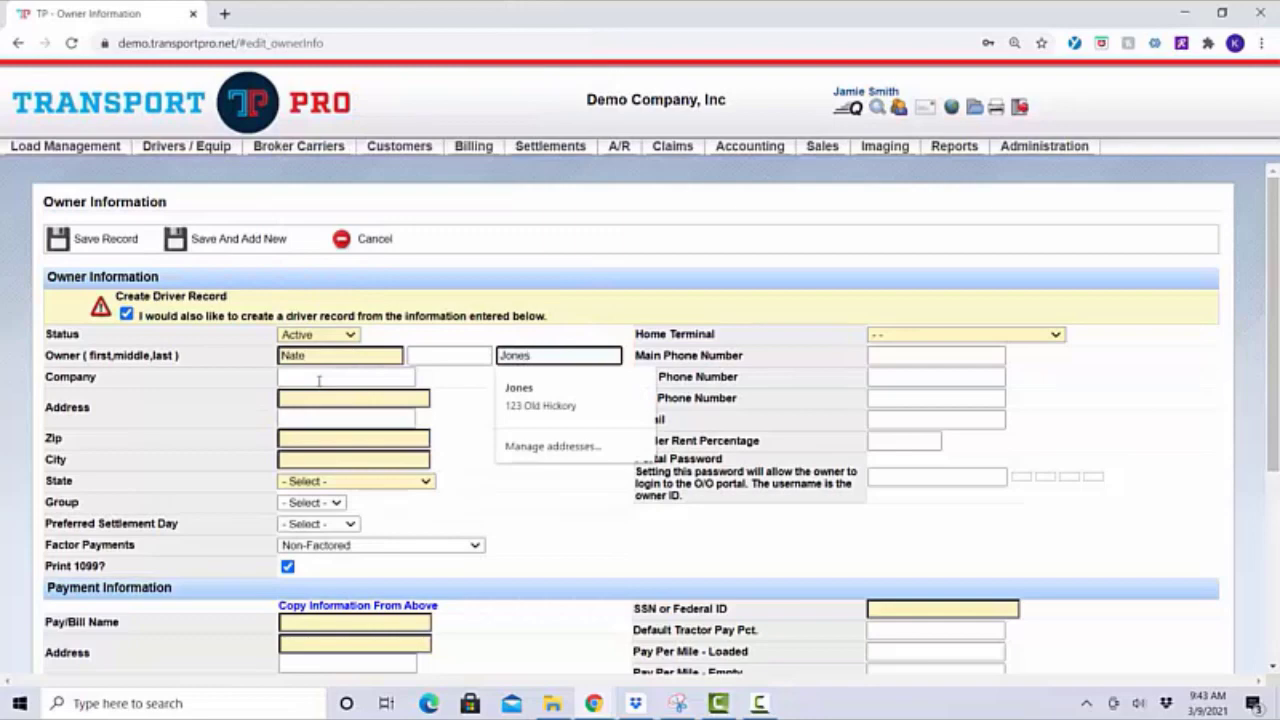
{"action": "left_click", "coordinate": [319, 380]}
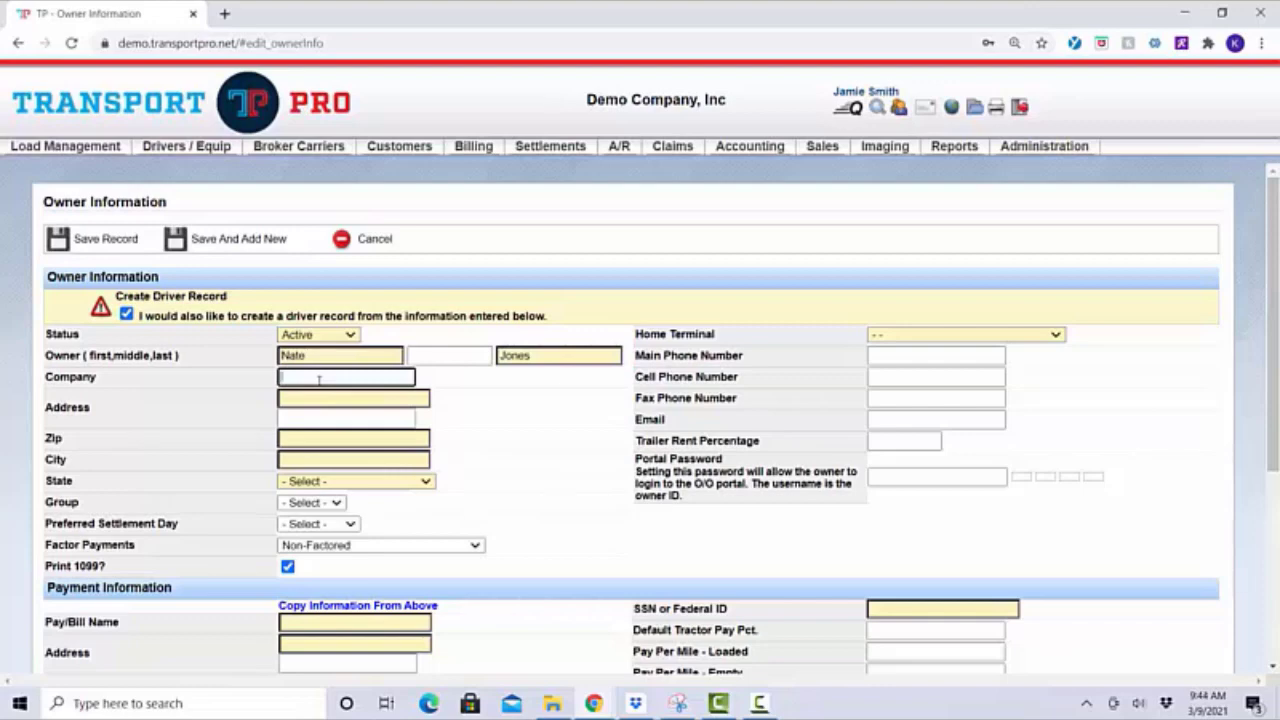
Enter company ABC Trucking, the owner's street address and zip, letting city and state auto-fill
{"action": "type", "text": "ABC Truc"}
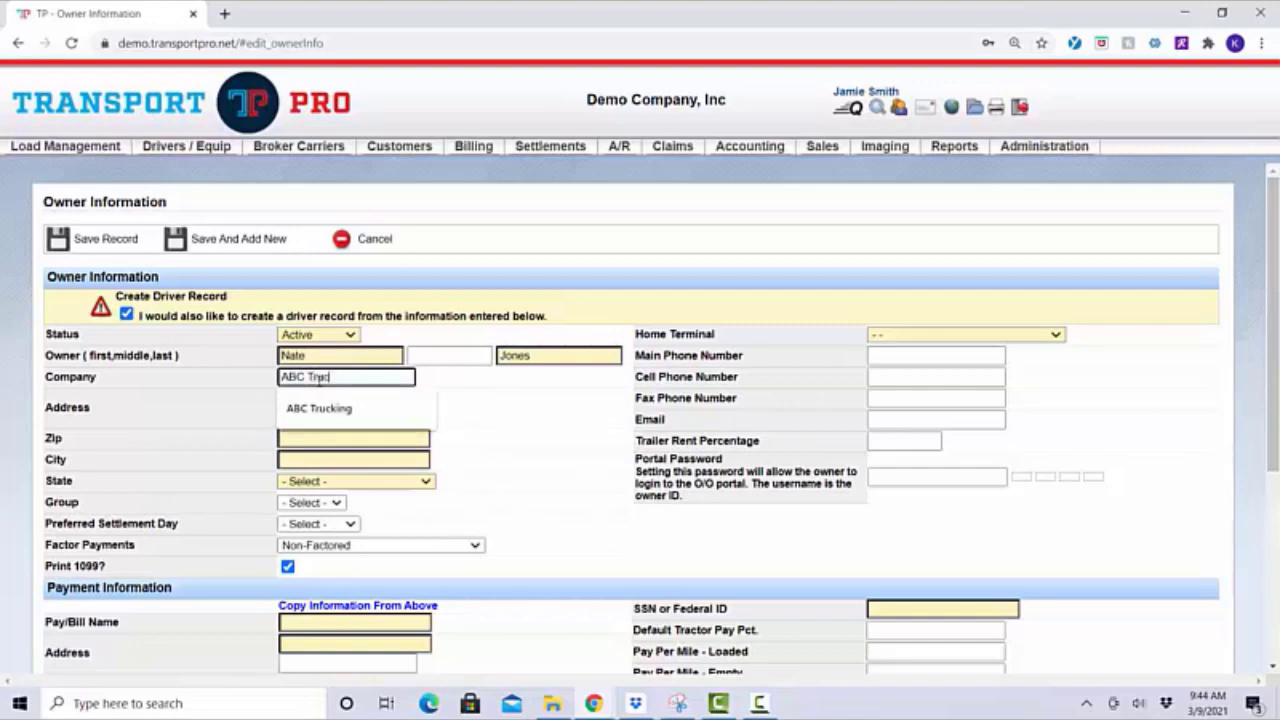
{"action": "type", "text": "king"}
{"action": "key", "text": "Tab"}
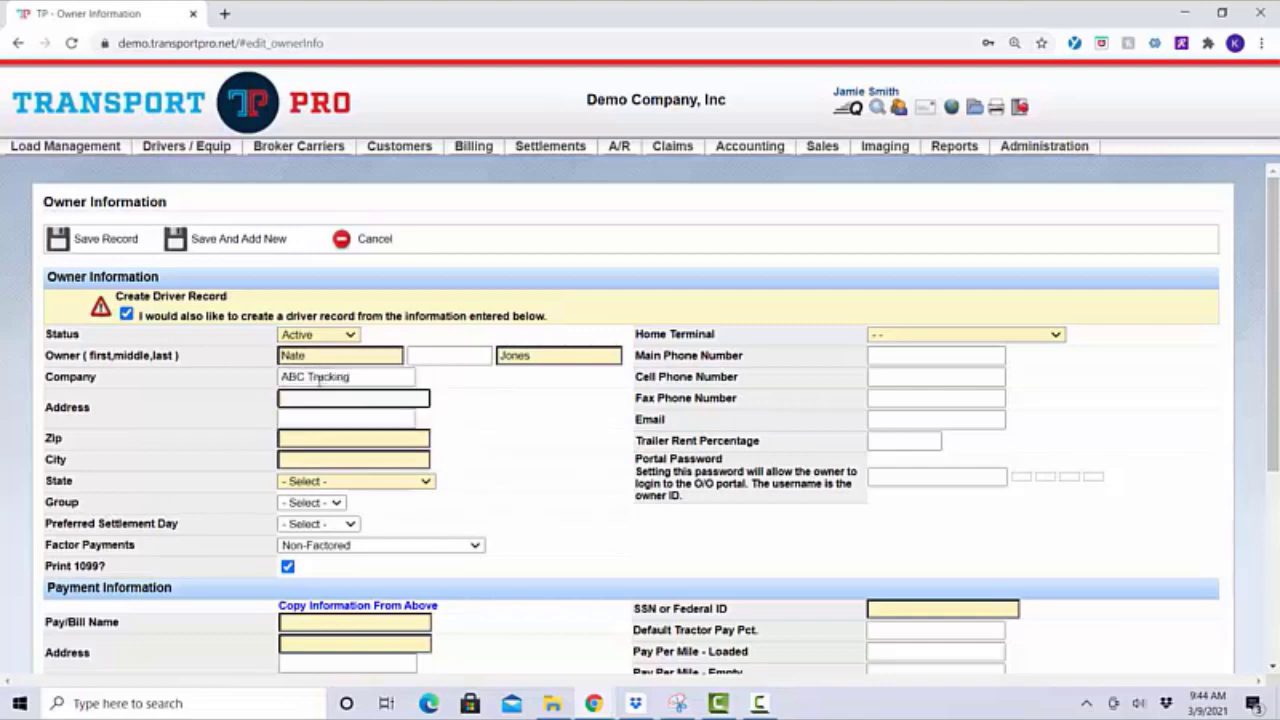
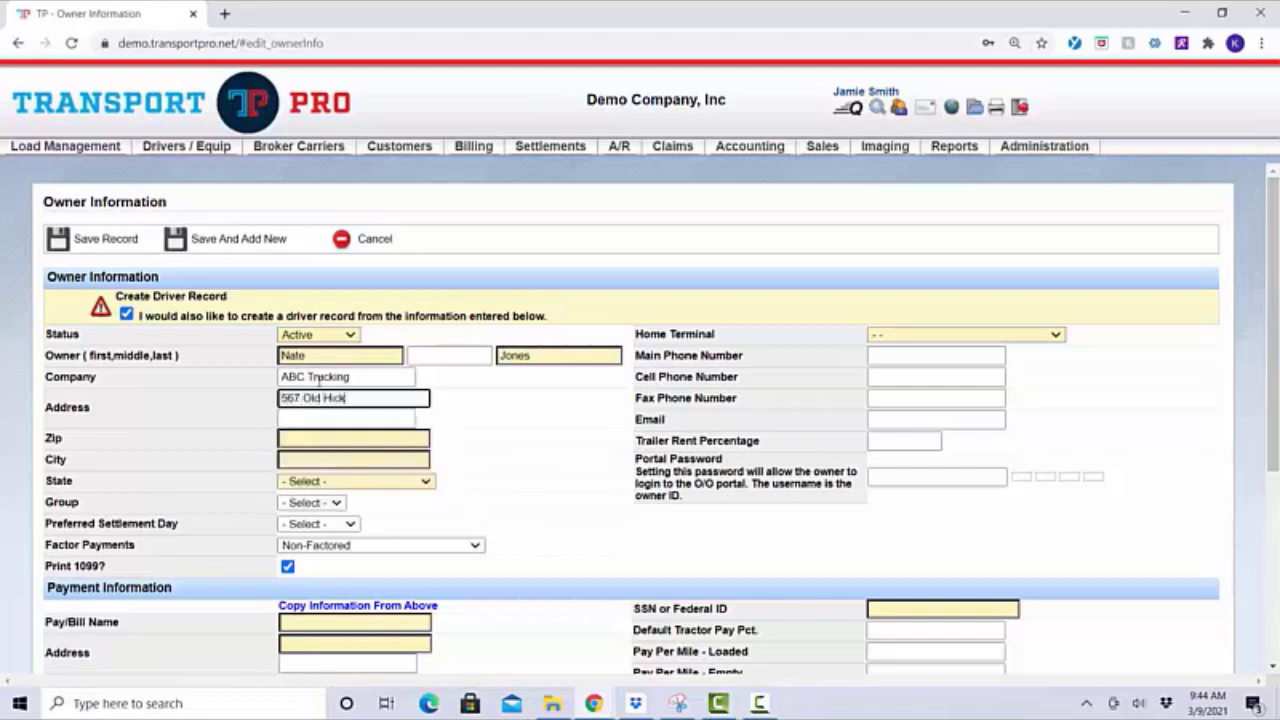
{"action": "key", "text": "Tab"}
{"action": "key", "text": "Tab"}
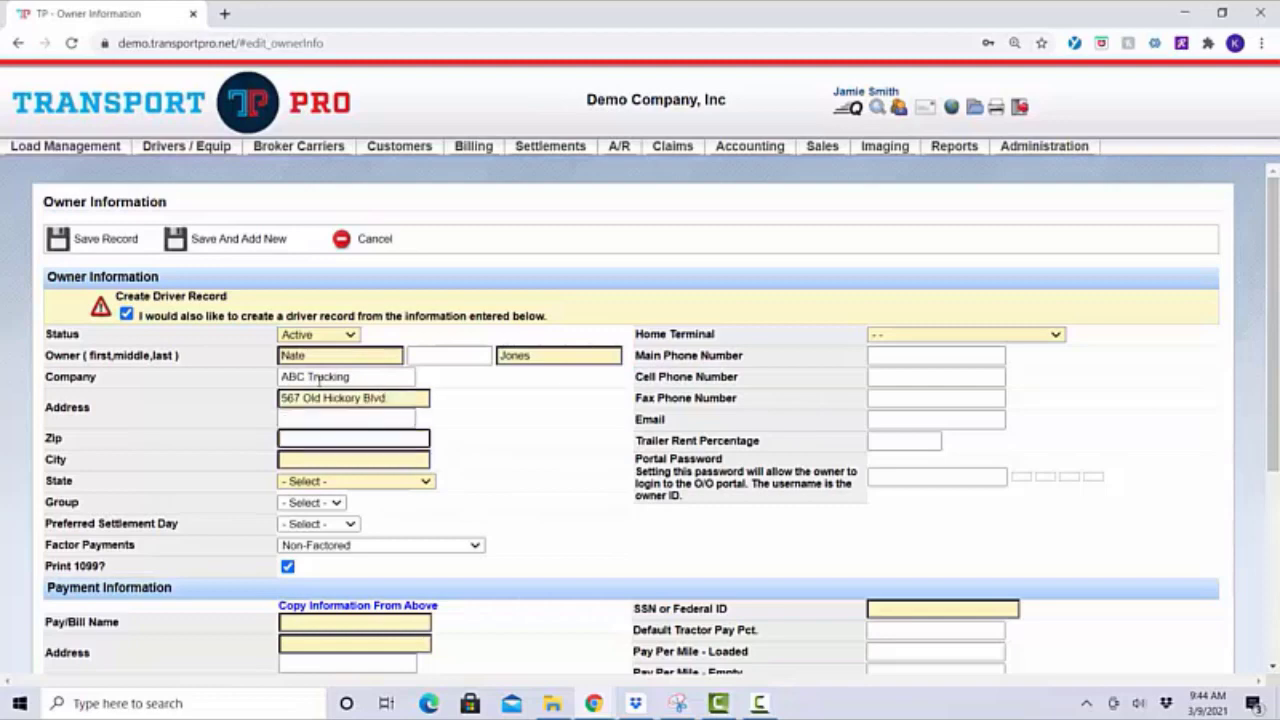
{"action": "type", "text": "37121"}
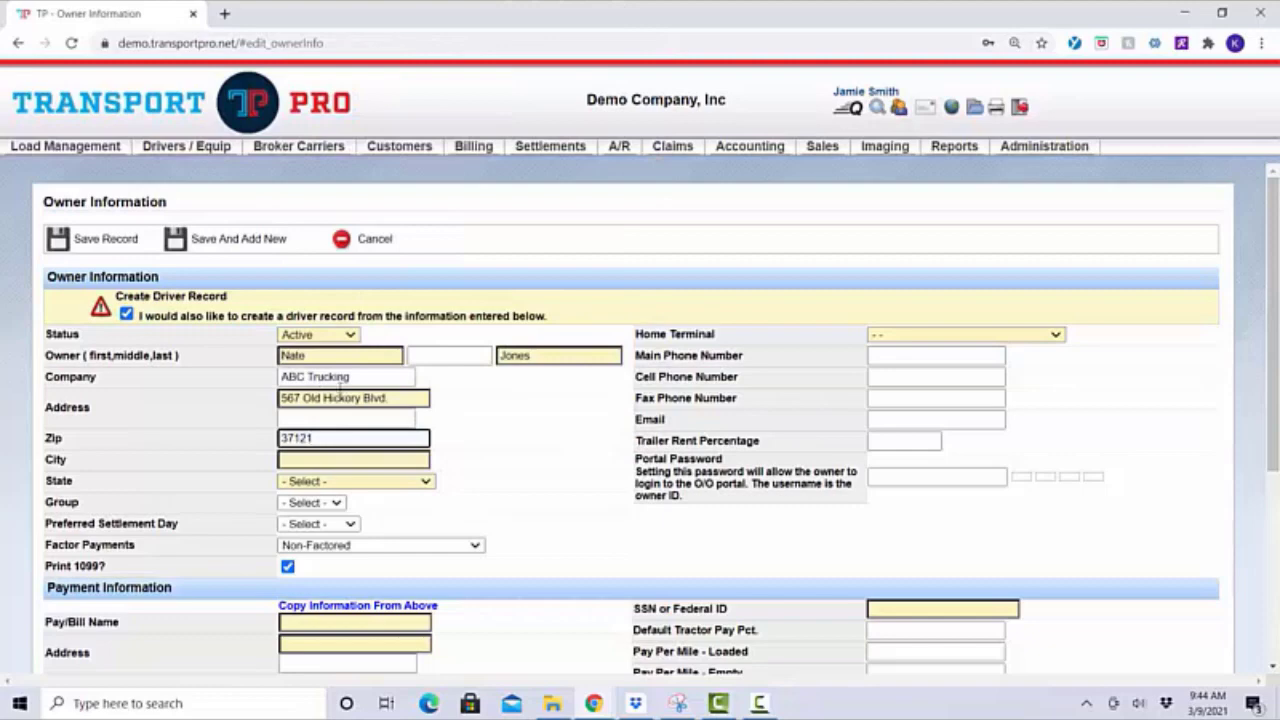
{"action": "left_click", "coordinate": [490, 441]}
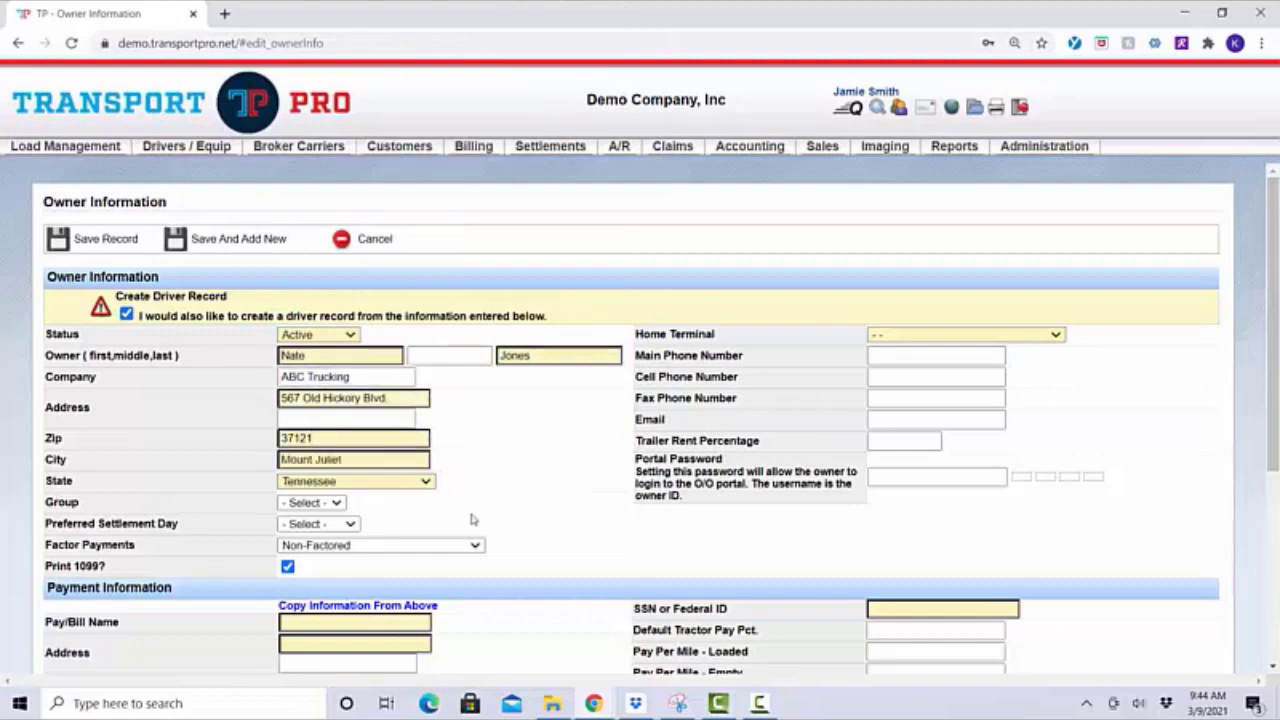
{"action": "left_click", "coordinate": [338, 504]}
{"action": "left_click", "coordinate": [338, 506]}
{"action": "left_click", "coordinate": [331, 505]}
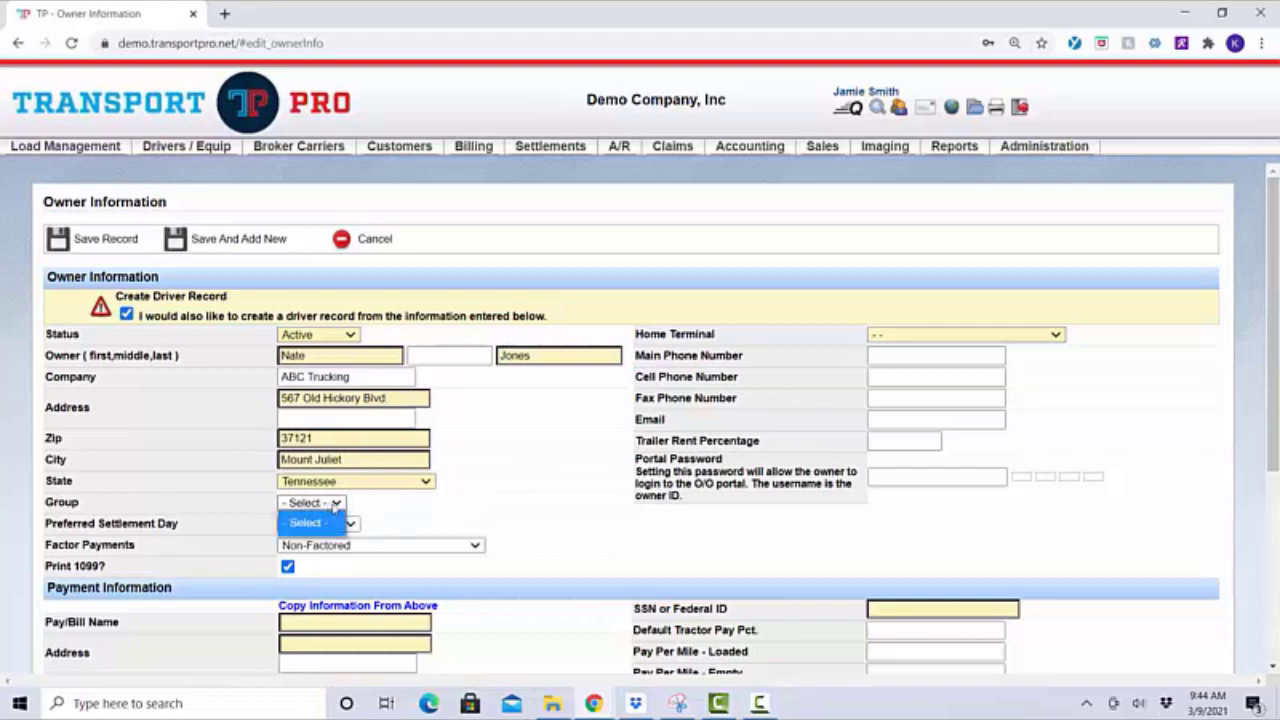
{"action": "left_click", "coordinate": [332, 507]}
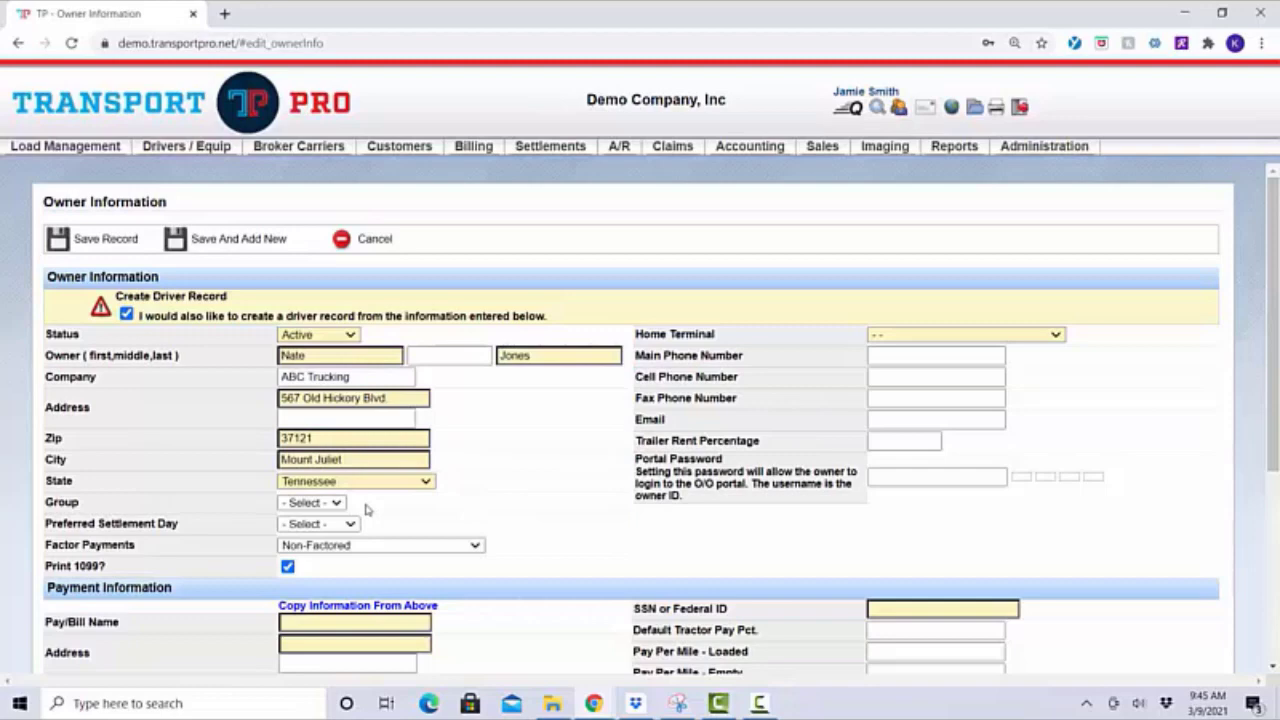
{"action": "left_click", "coordinate": [350, 524]}
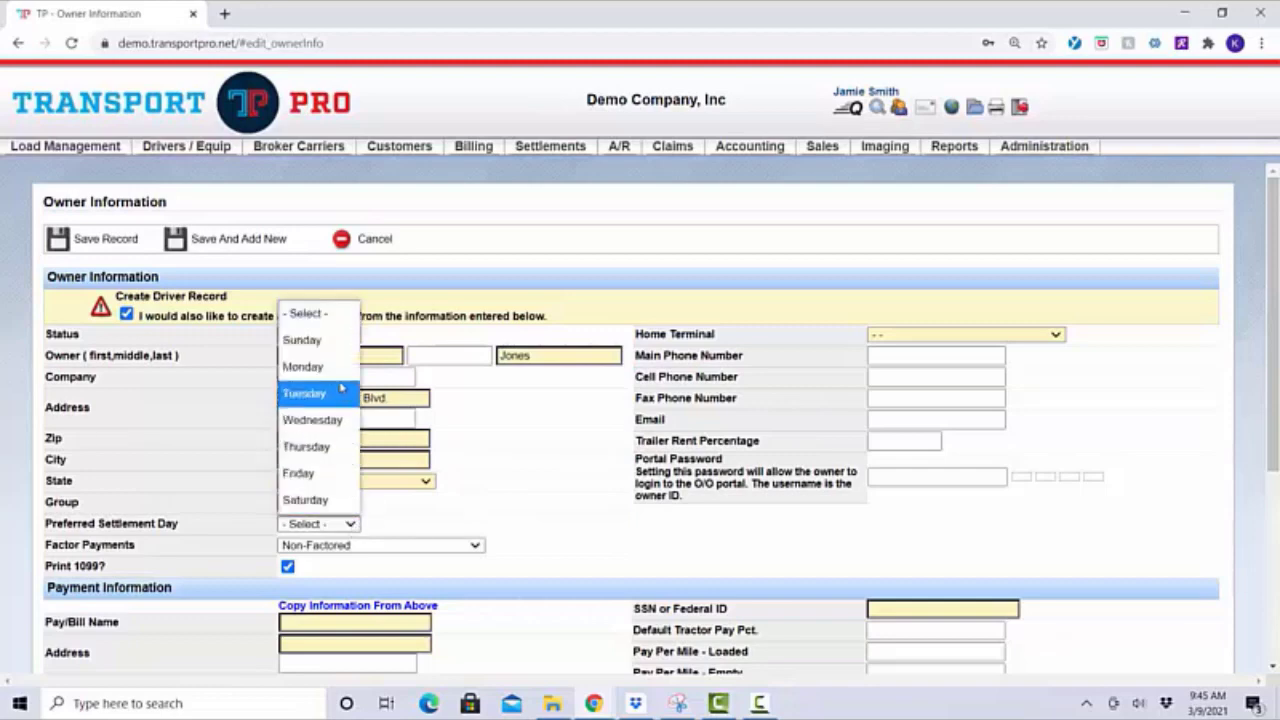
{"action": "left_click", "coordinate": [505, 522]}
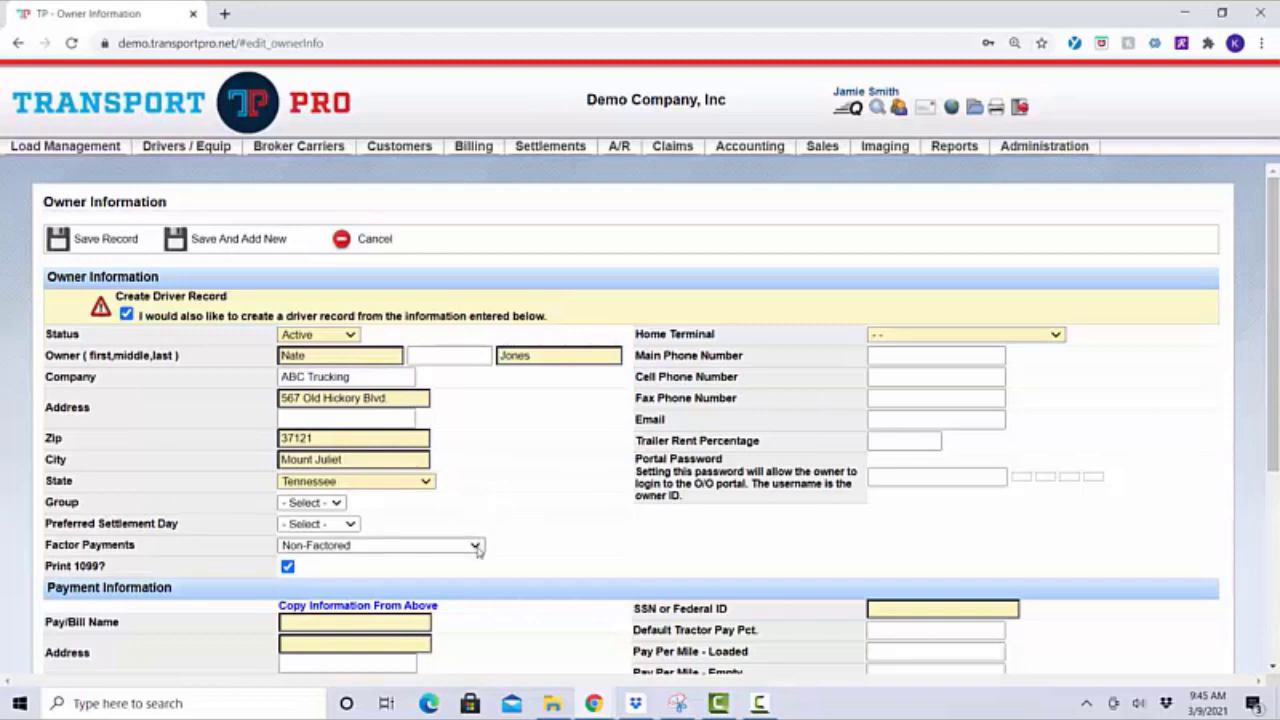
{"action": "left_click", "coordinate": [477, 547]}
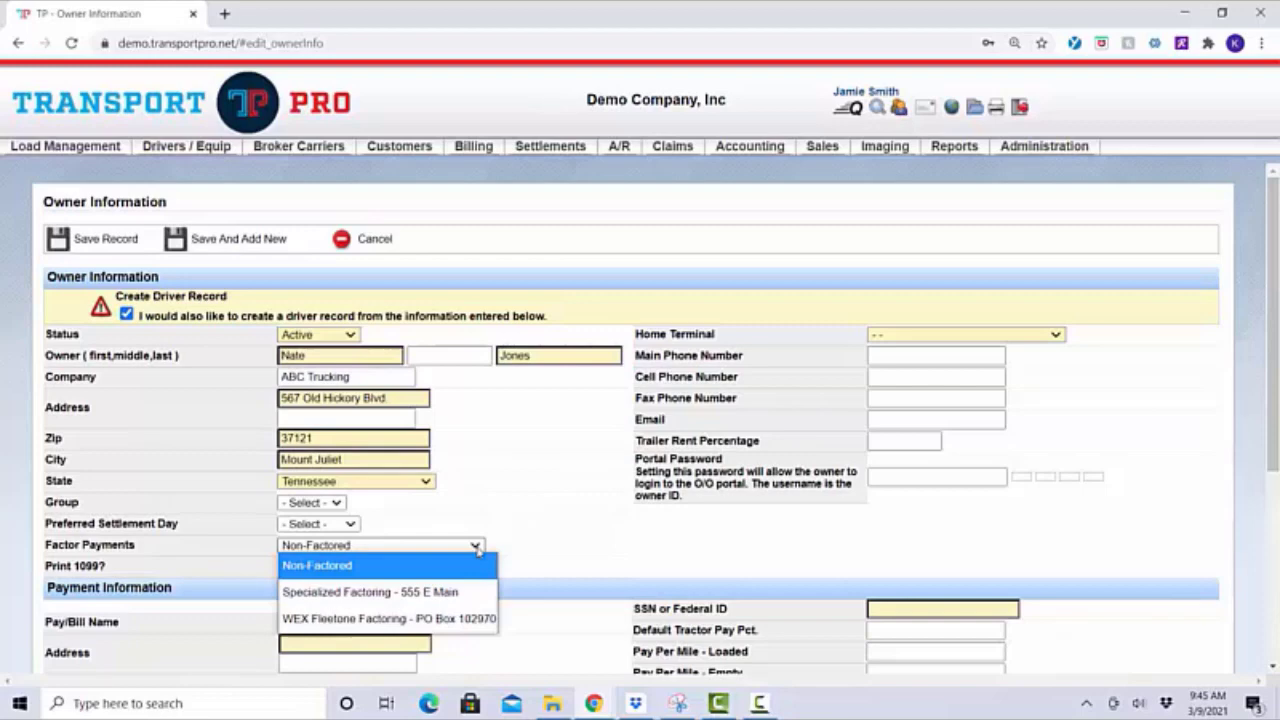
{"action": "left_click", "coordinate": [477, 547]}
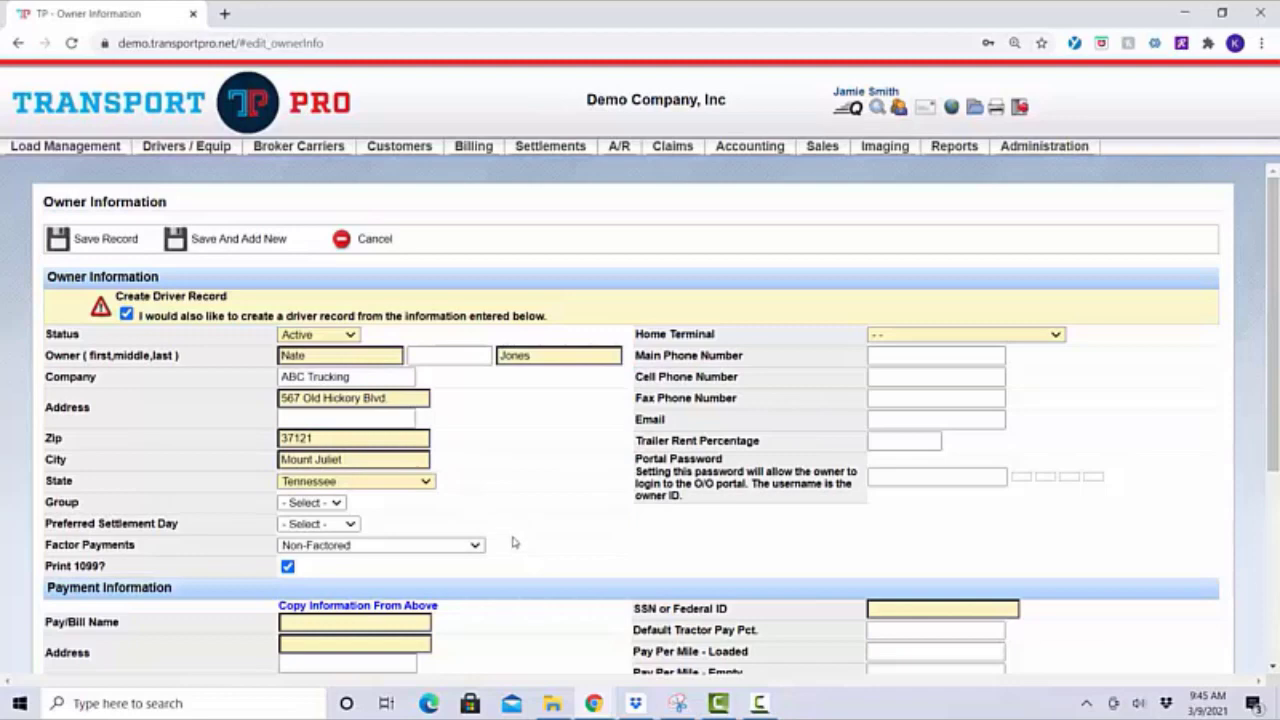
{"action": "scroll", "coordinate": [515, 543], "scroll_direction": "down", "scroll_amount": 1}
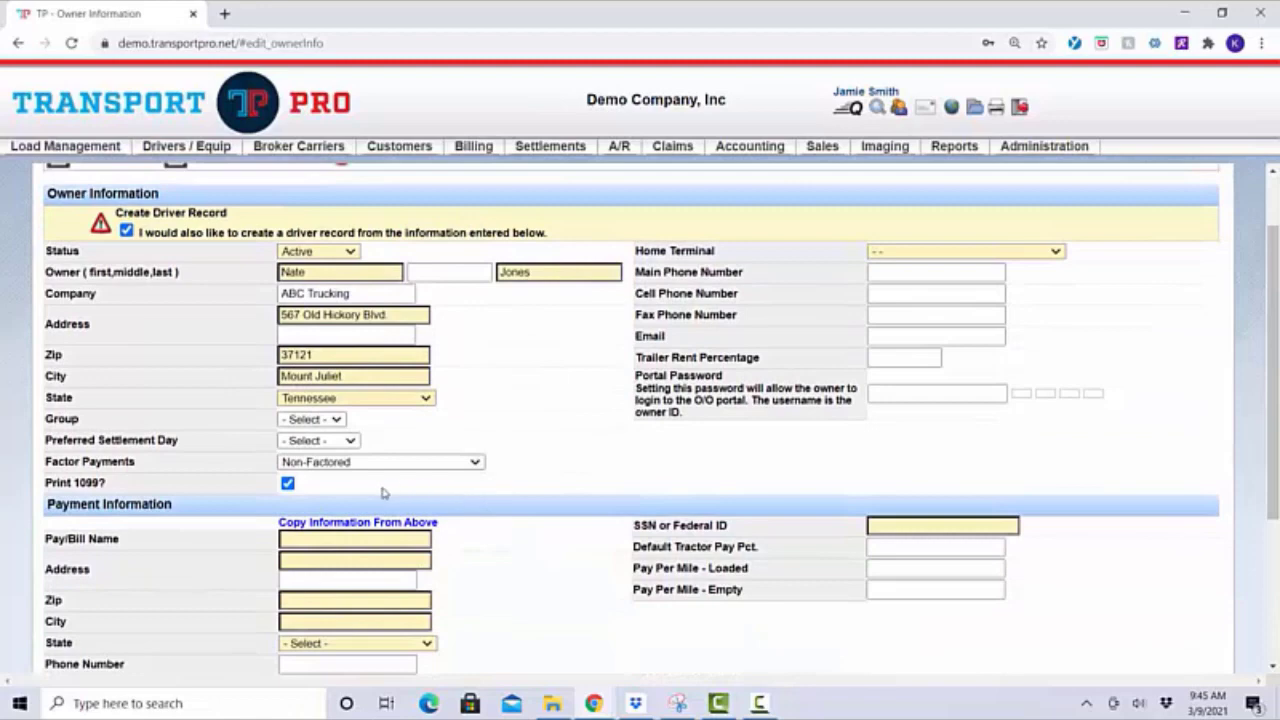
{"action": "left_click_drag", "start_coordinate": [46, 485], "coordinate": [128, 497]}
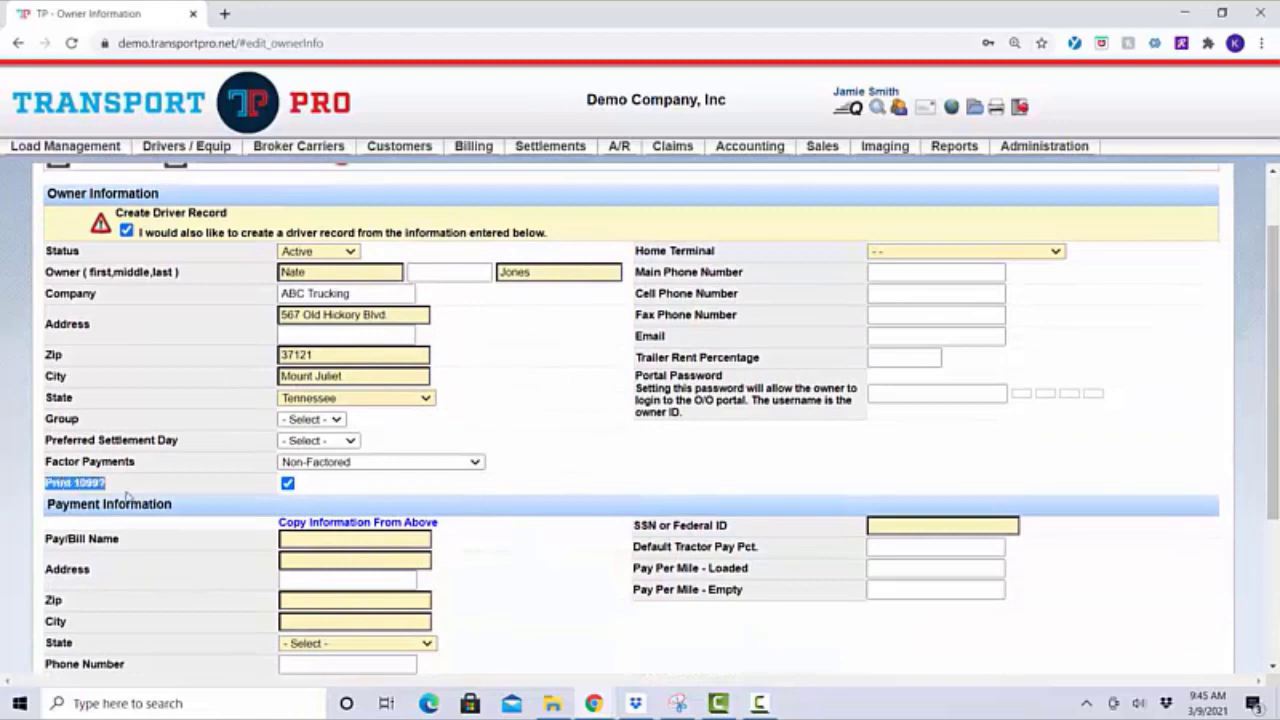
{"action": "left_click", "coordinate": [127, 493]}
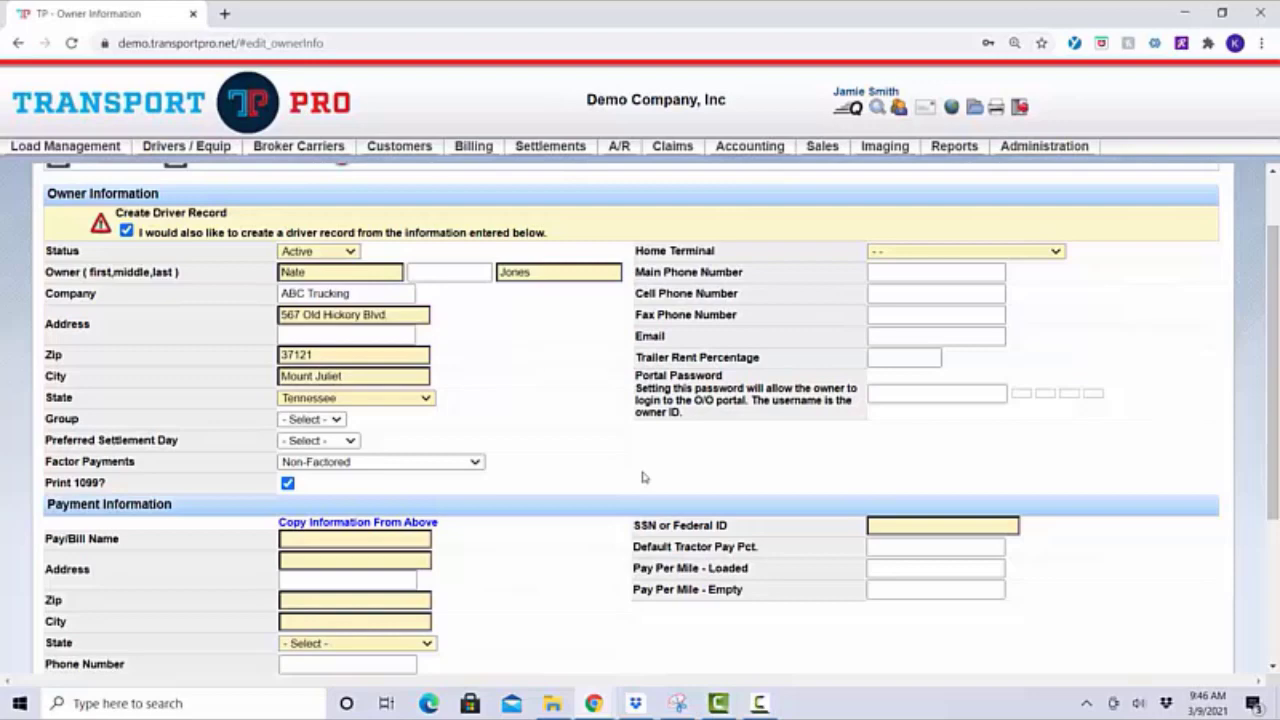
Set the home terminal to ADT and enter the owner's cell phone number
{"action": "left_click", "coordinate": [1053, 252]}
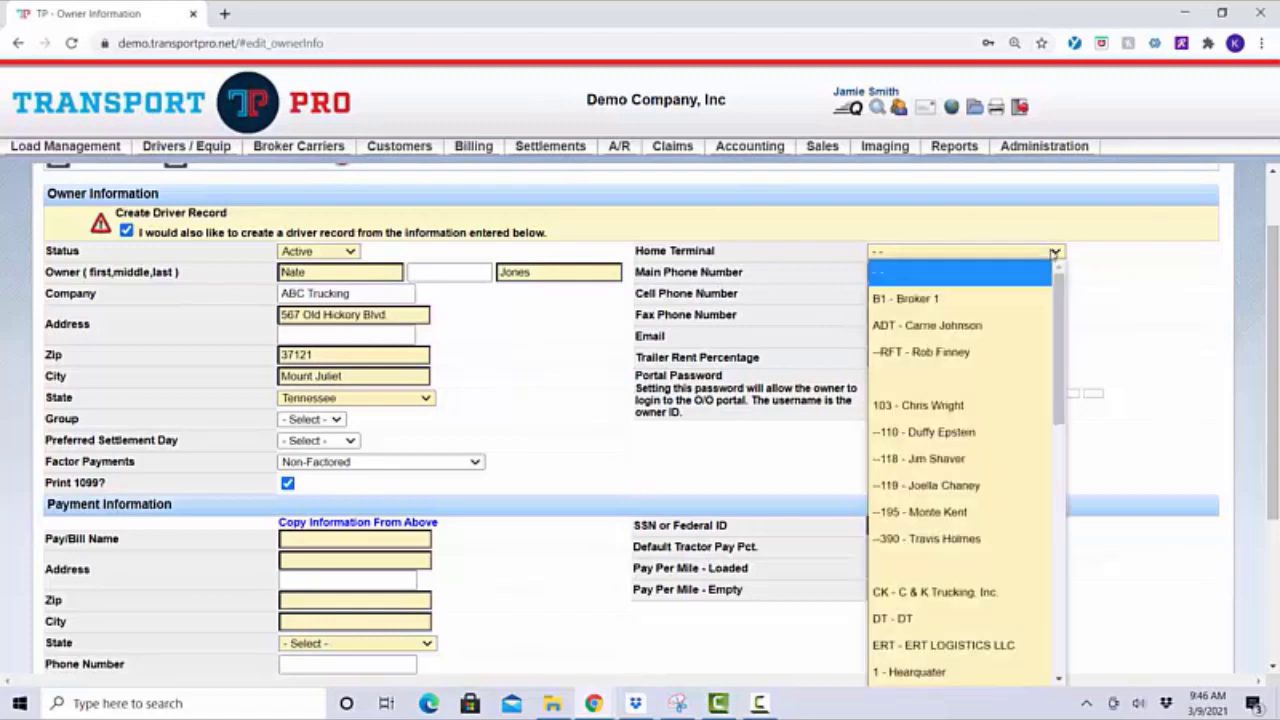
{"action": "left_click", "coordinate": [1000, 324]}
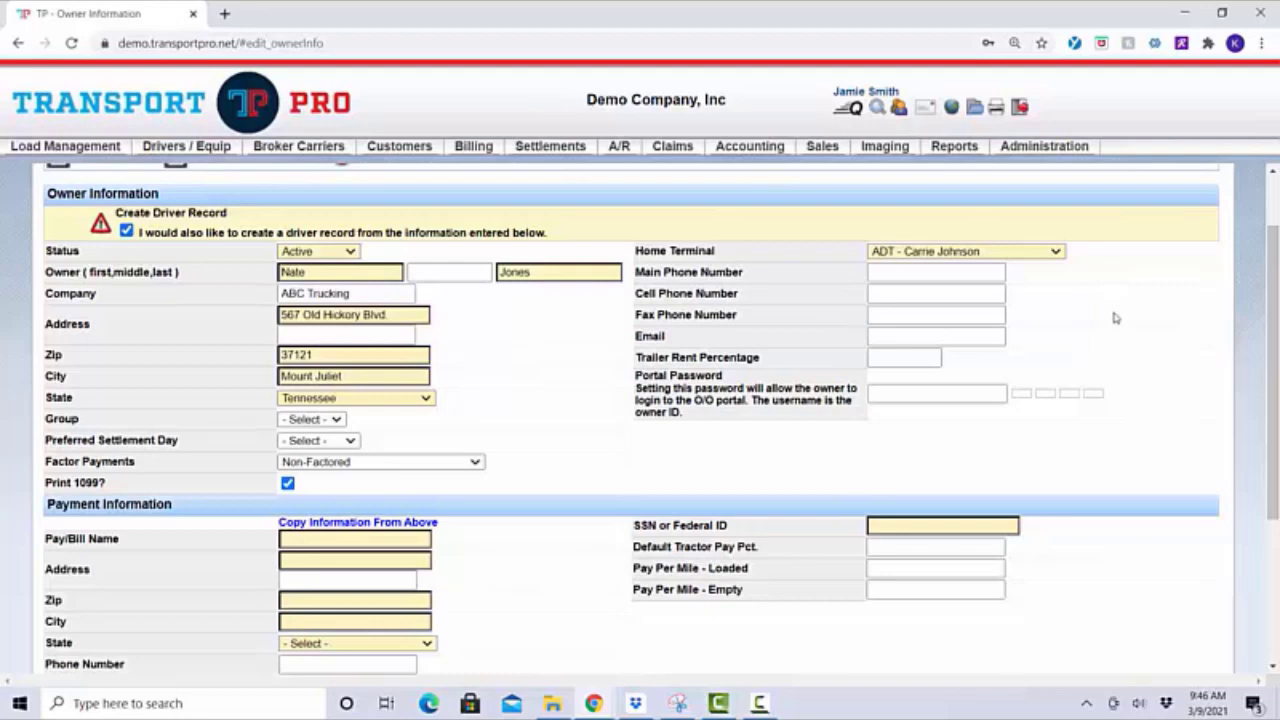
{"action": "left_click", "coordinate": [918, 272]}
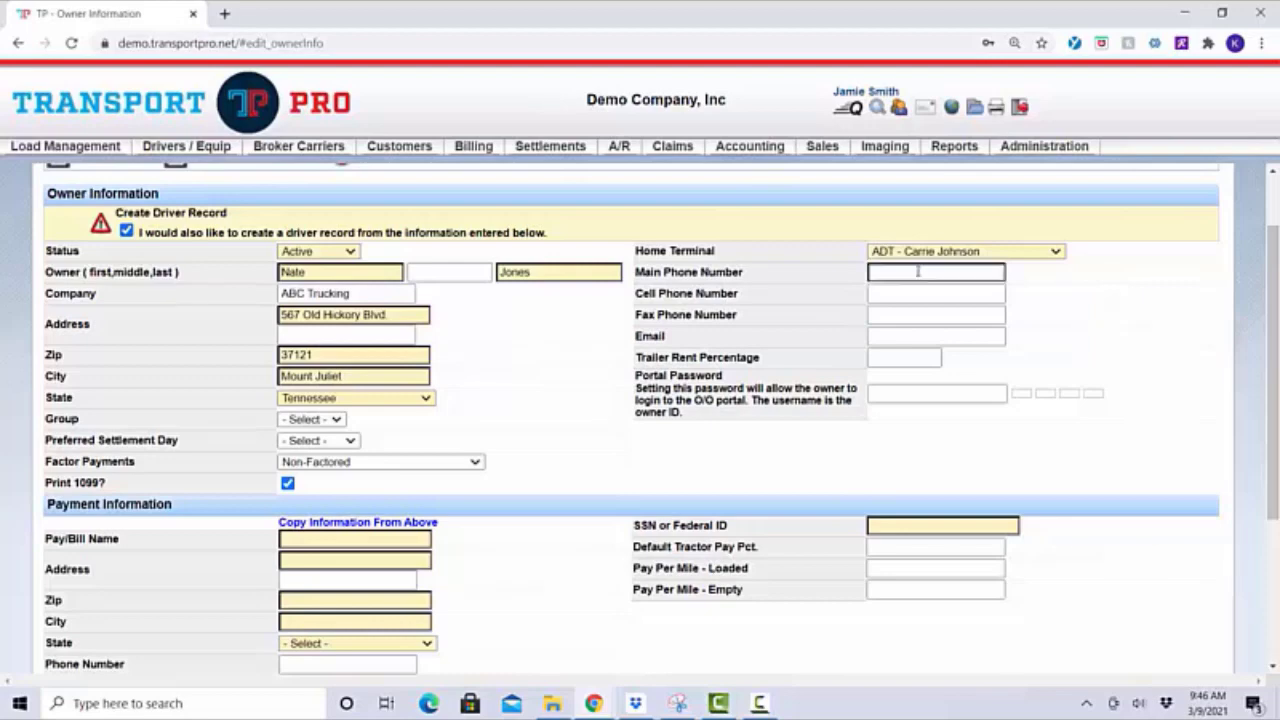
{"action": "left_click", "coordinate": [906, 295]}
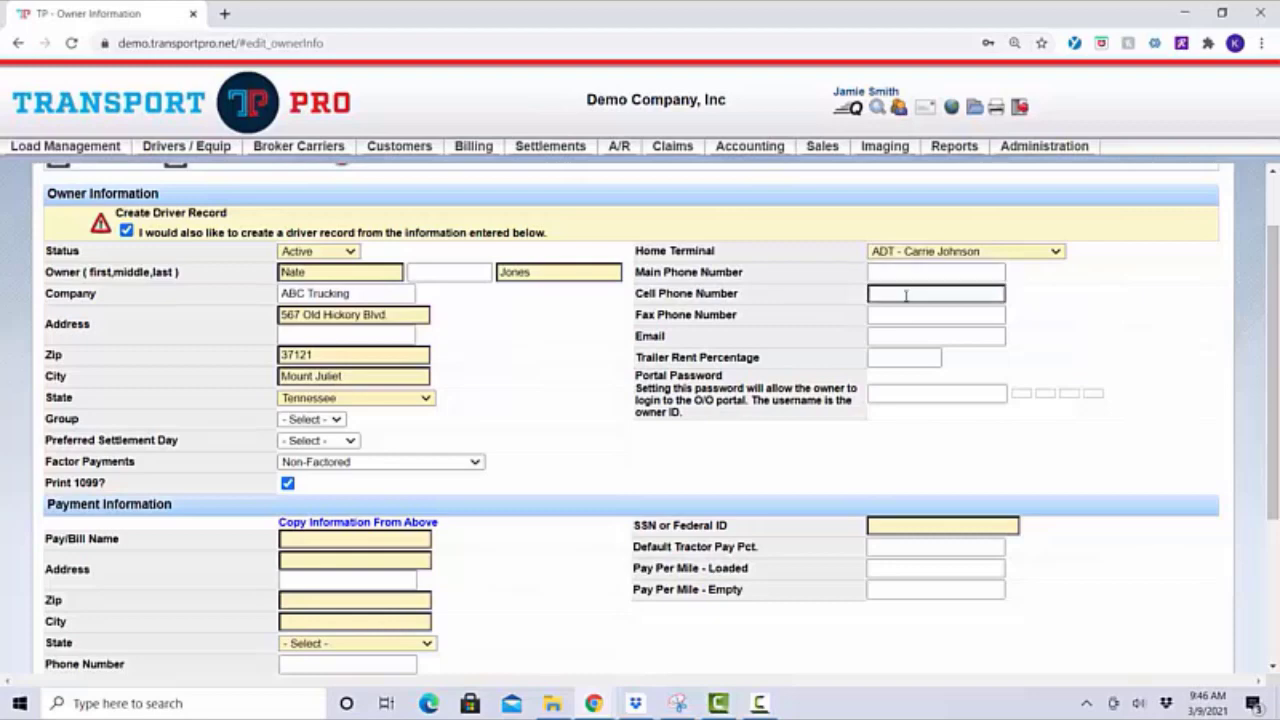
{"action": "left_click", "coordinate": [906, 295]}
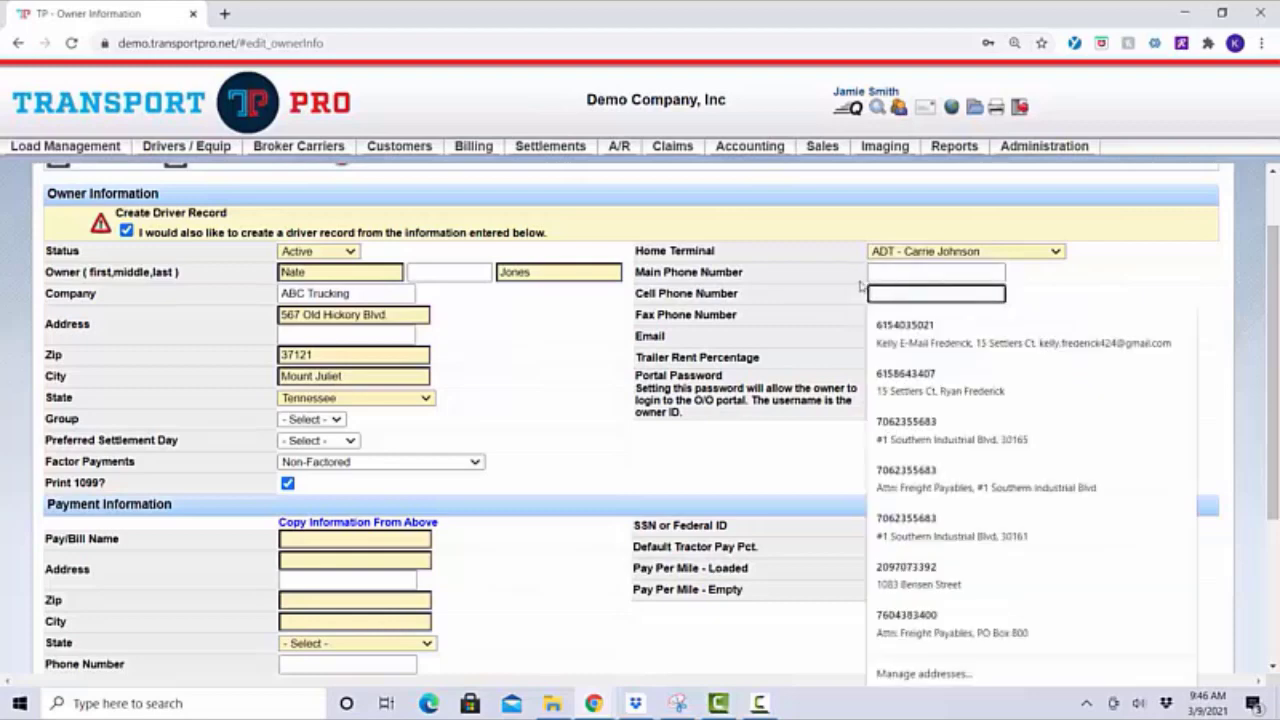
{"action": "type", "text": "555-55"}
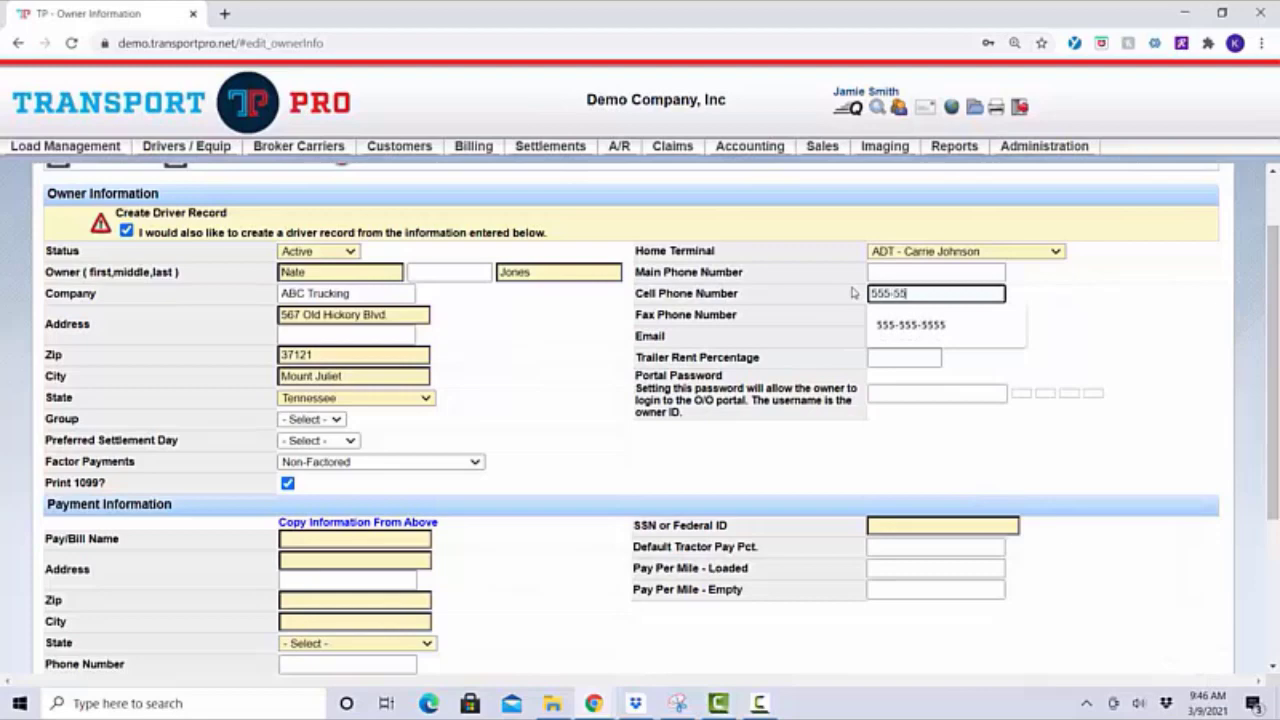
{"action": "type", "text": "5-5555"}
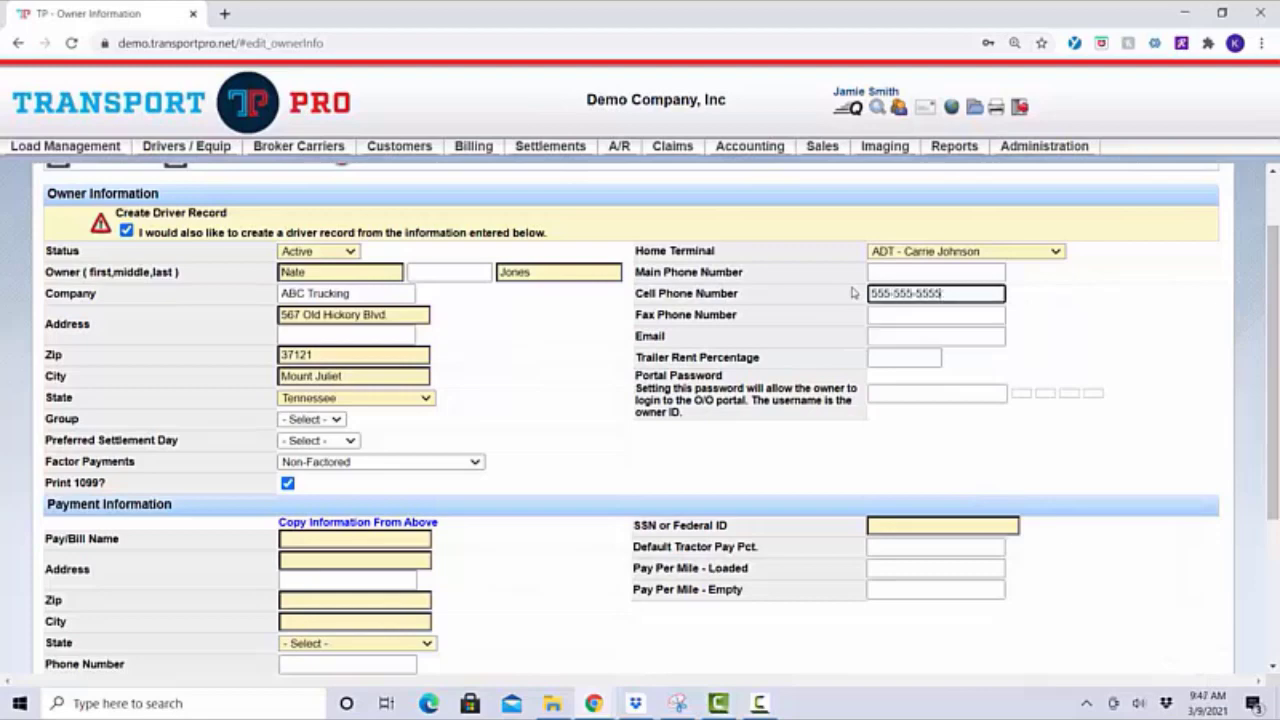
{"action": "left_click", "coordinate": [1046, 301]}
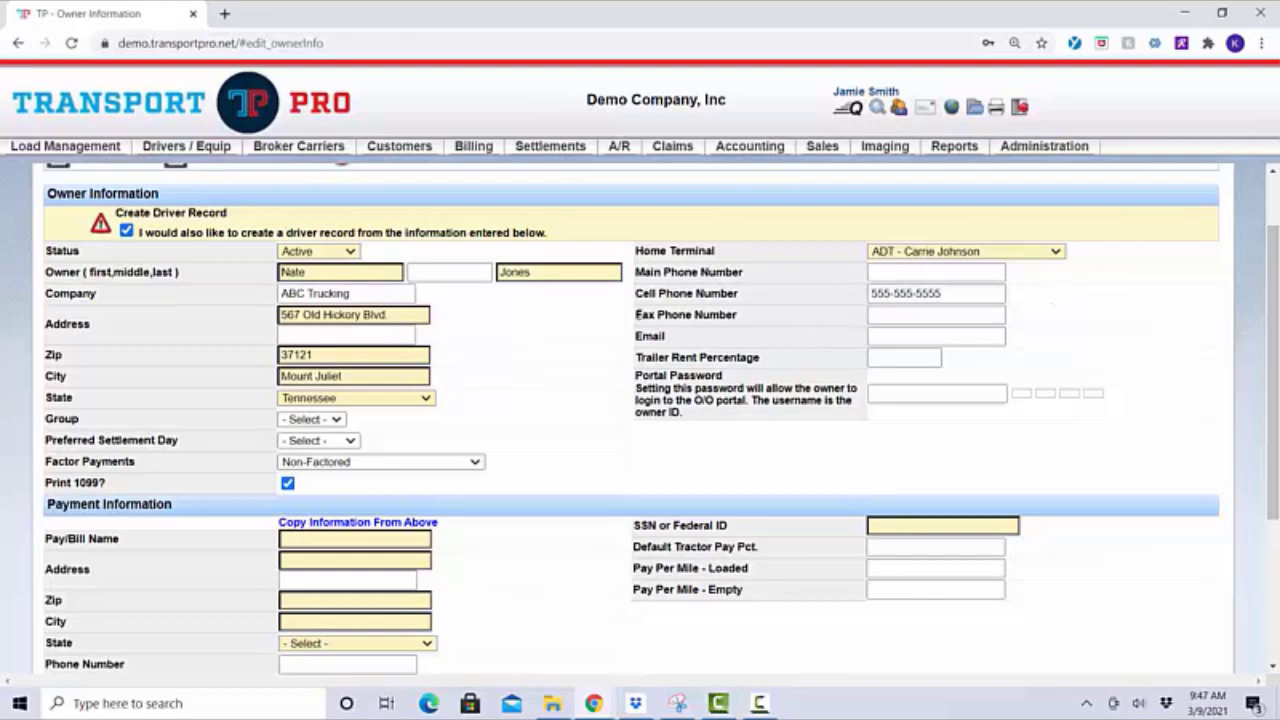
Enter the owner's e-mail address in the Email field
{"action": "left_click_drag", "start_coordinate": [637, 315], "coordinate": [762, 318]}
{"action": "left_click", "coordinate": [762, 317]}
{"action": "left_click", "coordinate": [889, 338]}
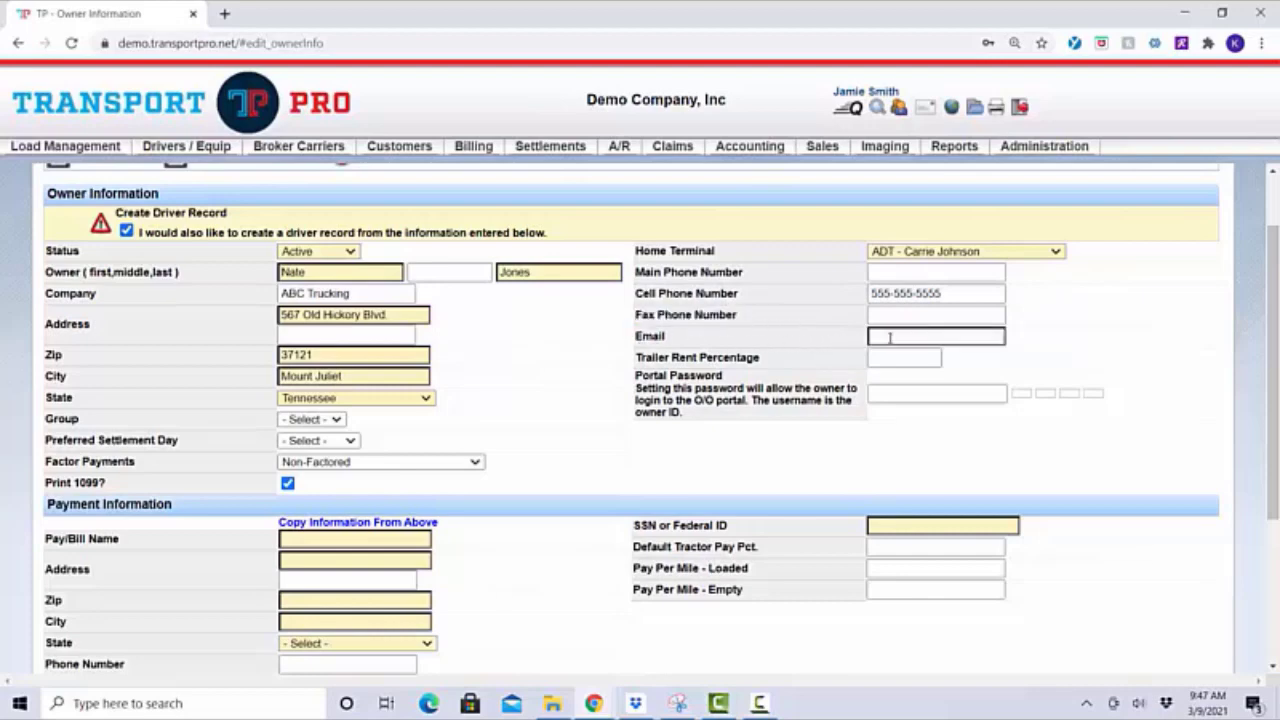
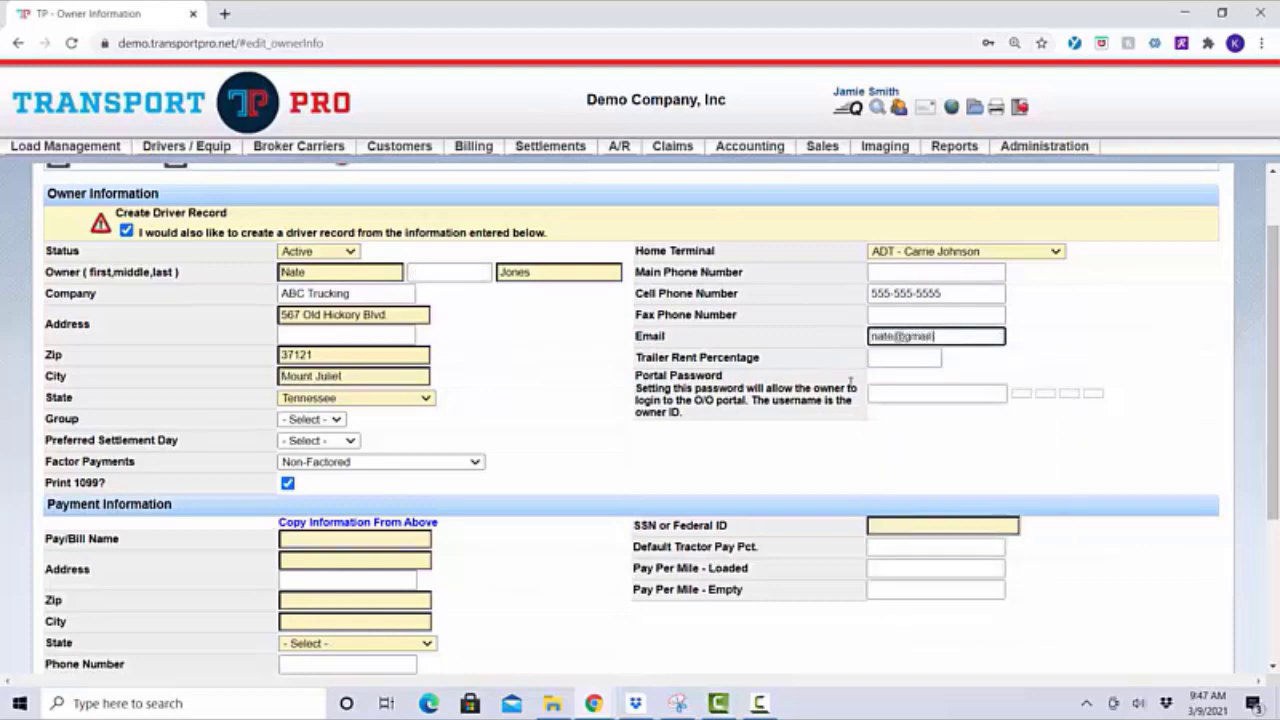
{"action": "left_click", "coordinate": [1040, 359]}
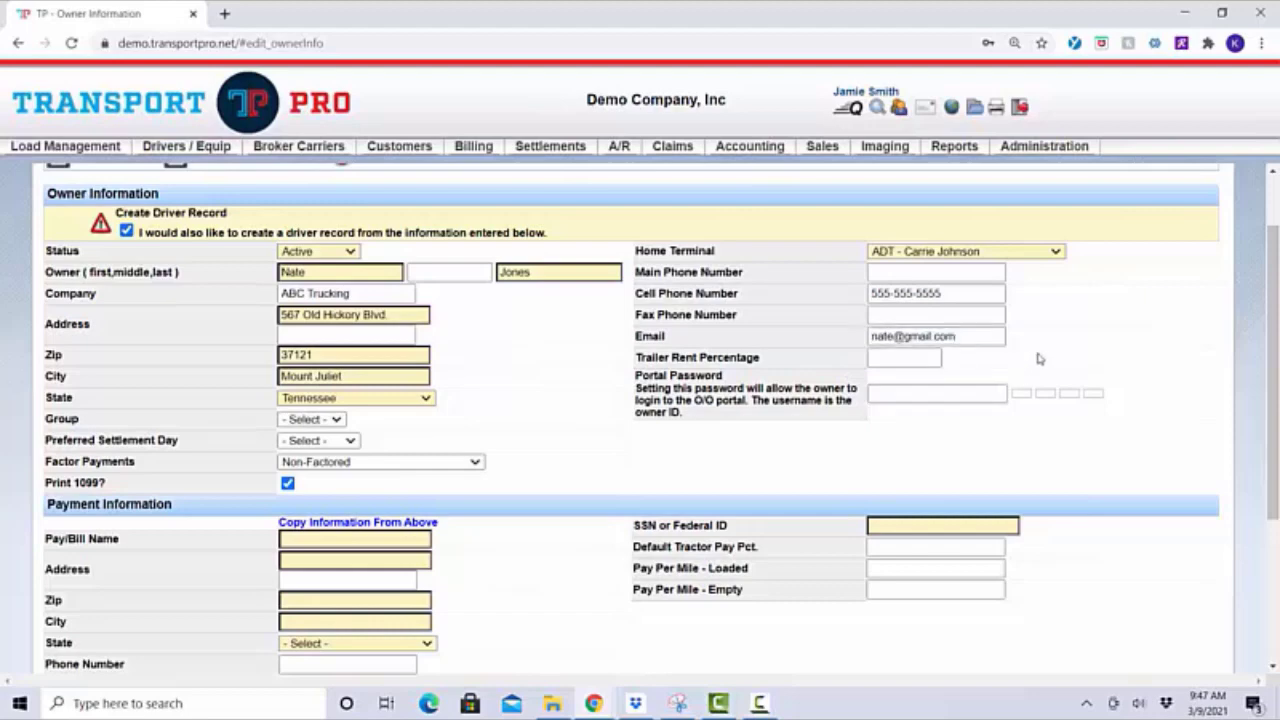
Set the Trailer Rent Percentage to 5, leaving the portal password empty
{"action": "left_click_drag", "start_coordinate": [636, 357], "coordinate": [797, 363]}
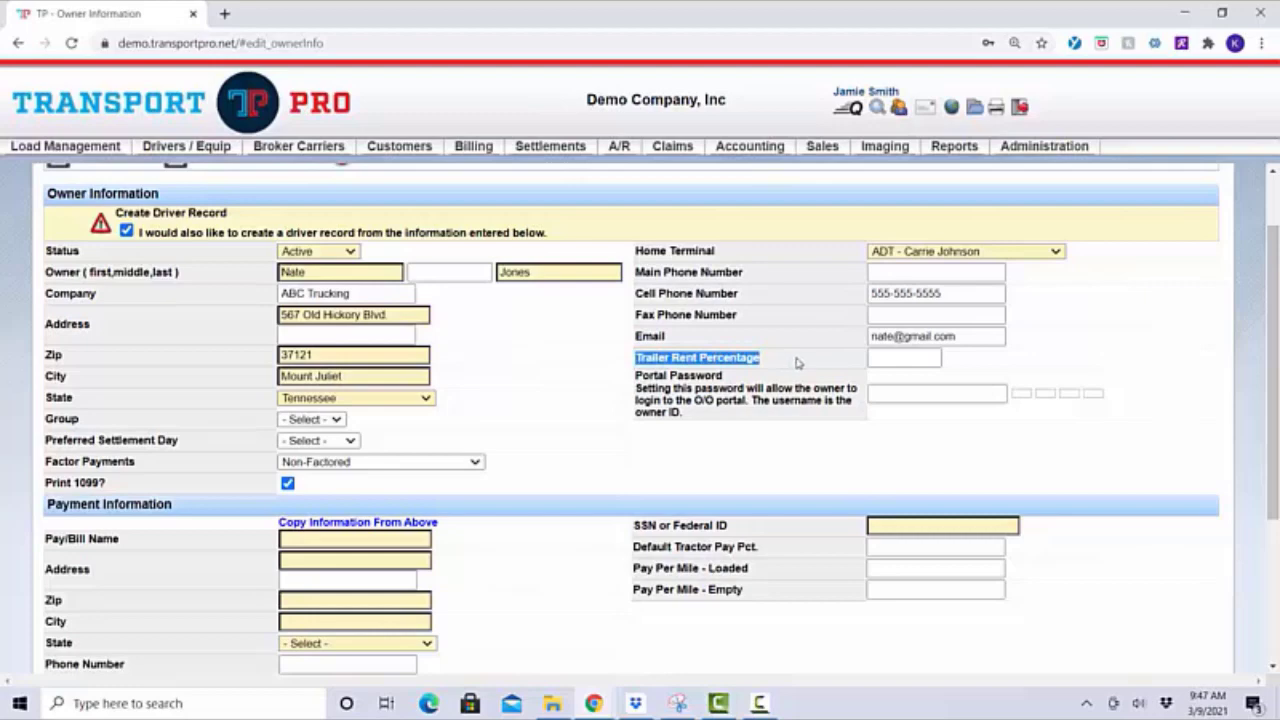
{"action": "left_click", "coordinate": [797, 363]}
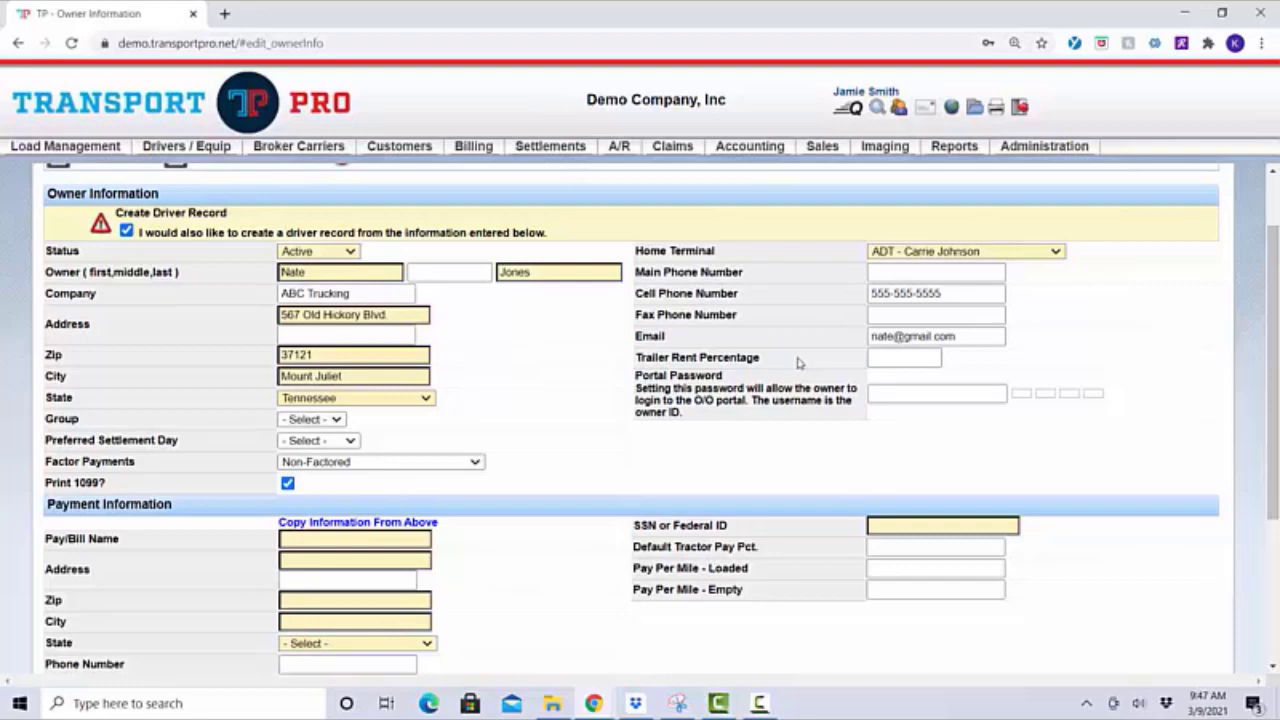
{"action": "left_click", "coordinate": [876, 358]}
{"action": "type", "text": "5"}
{"action": "left_click", "coordinate": [1006, 355]}
{"action": "left_click", "coordinate": [885, 358]}
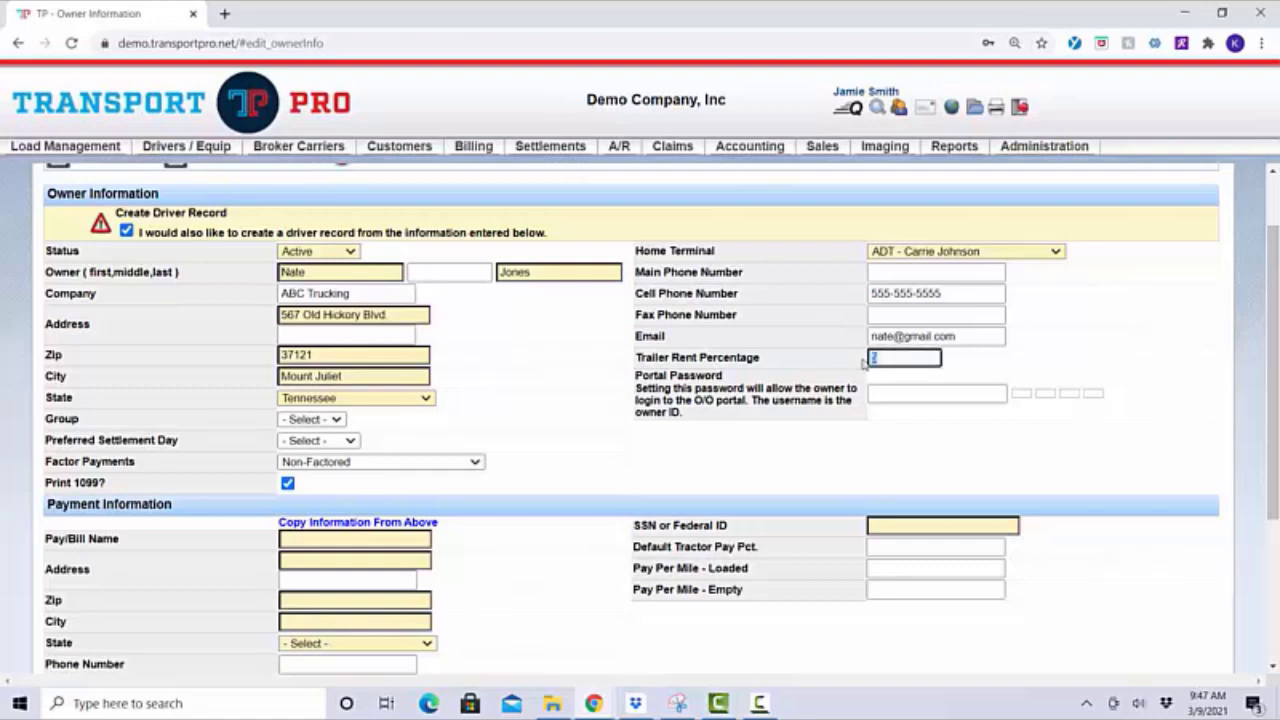
{"action": "left_click", "coordinate": [1009, 369]}
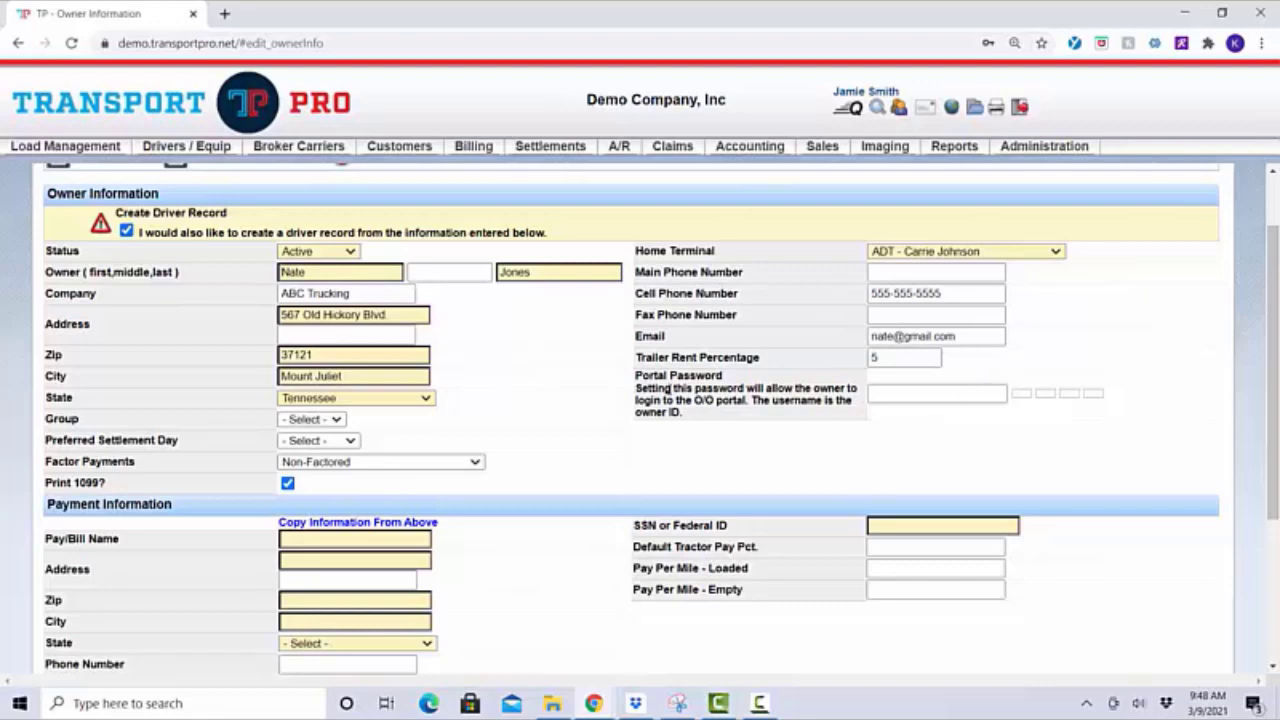
{"action": "left_click_drag", "start_coordinate": [636, 372], "coordinate": [757, 384]}
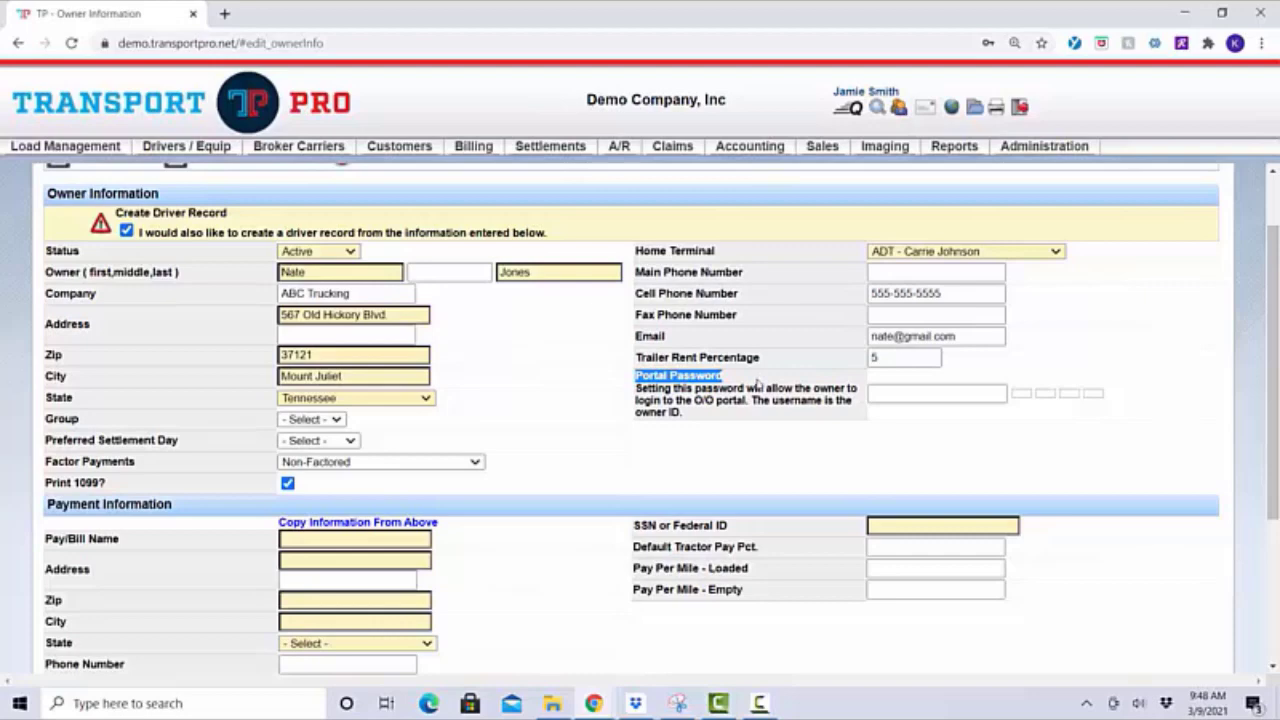
{"action": "left_click", "coordinate": [757, 384]}
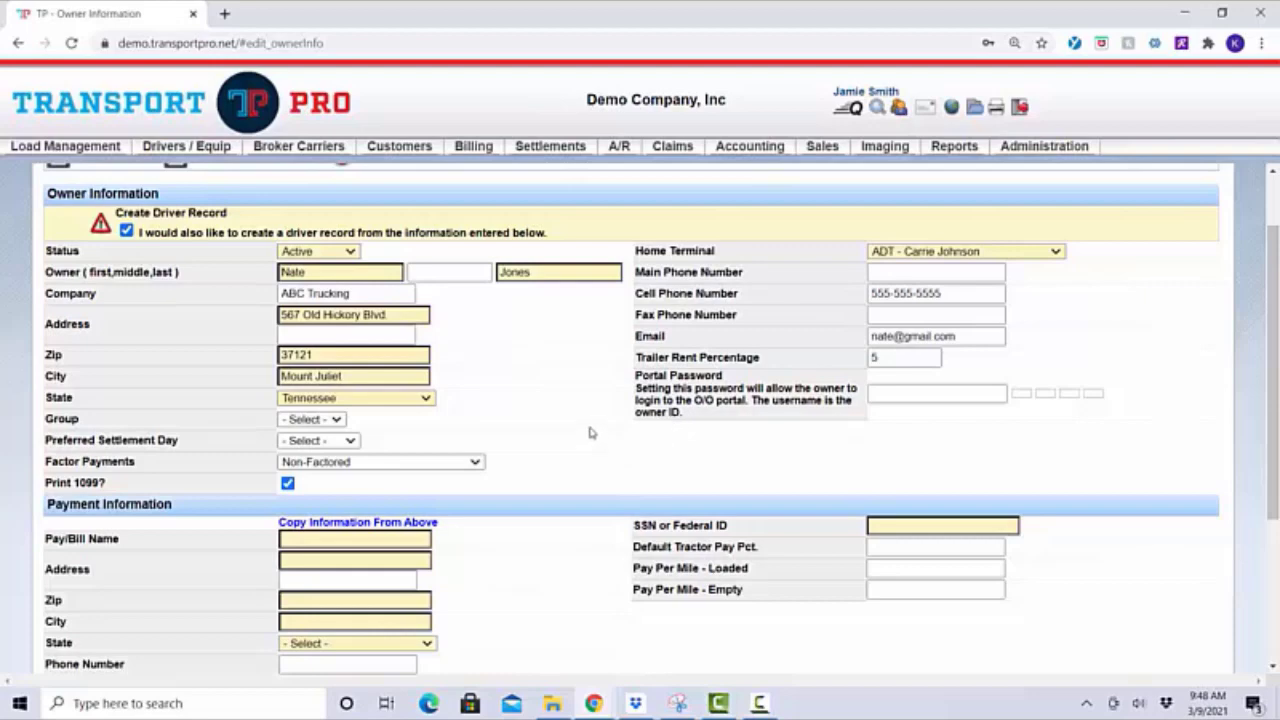
Fill the Payment Information by copying the owner's details from above
{"action": "scroll", "coordinate": [590, 432], "scroll_direction": "down", "scroll_amount": 3}
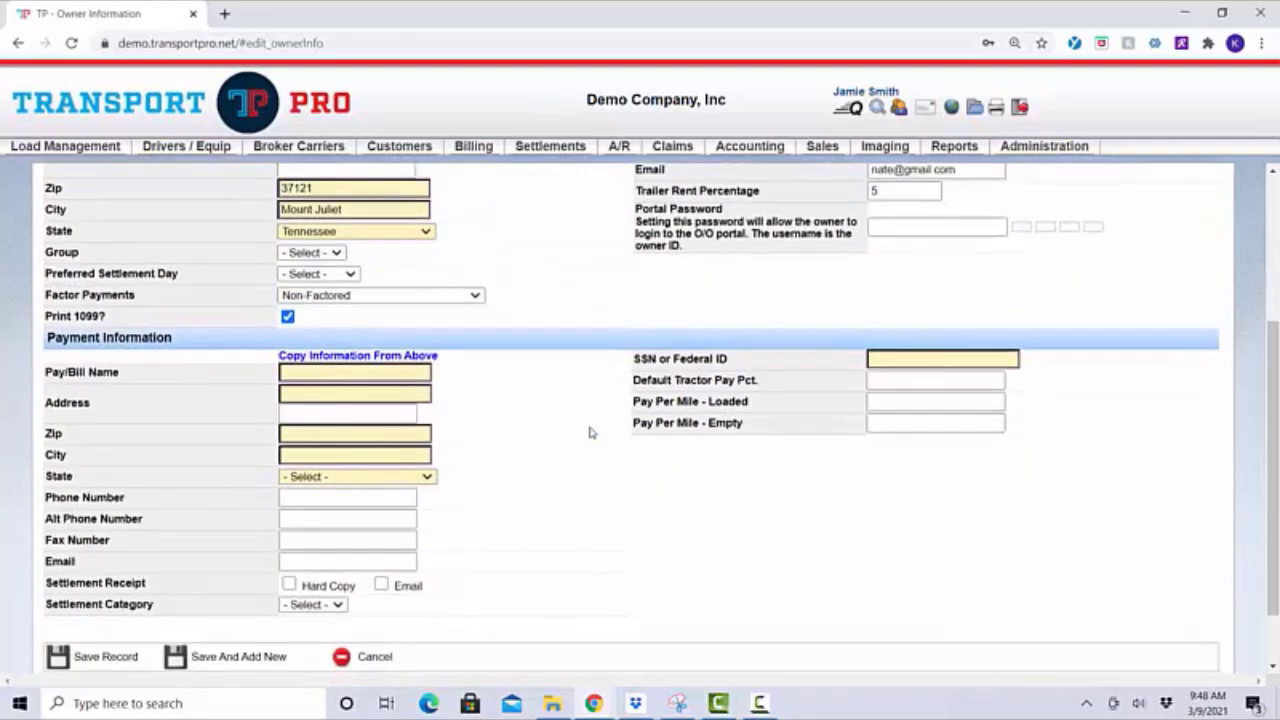
{"action": "left_click_drag", "start_coordinate": [48, 338], "coordinate": [215, 350]}
{"action": "left_click", "coordinate": [216, 349]}
{"action": "left_click", "coordinate": [417, 376]}
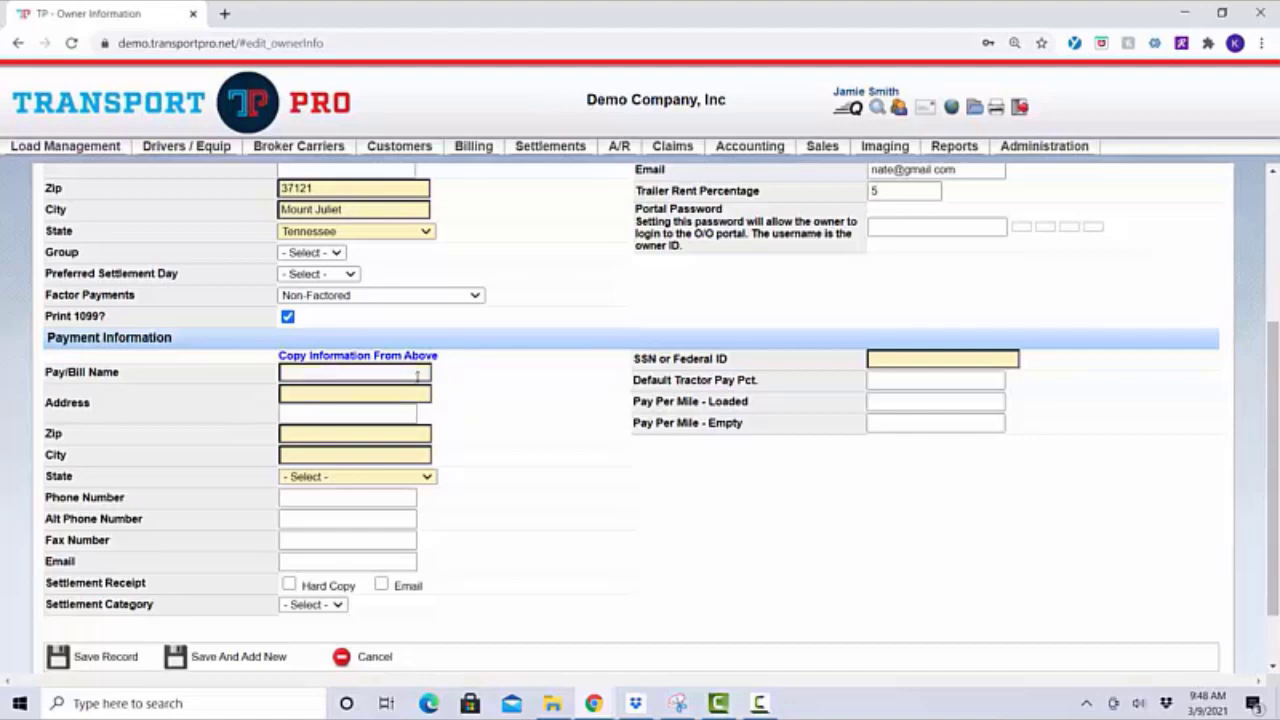
{"action": "left_click", "coordinate": [407, 362]}
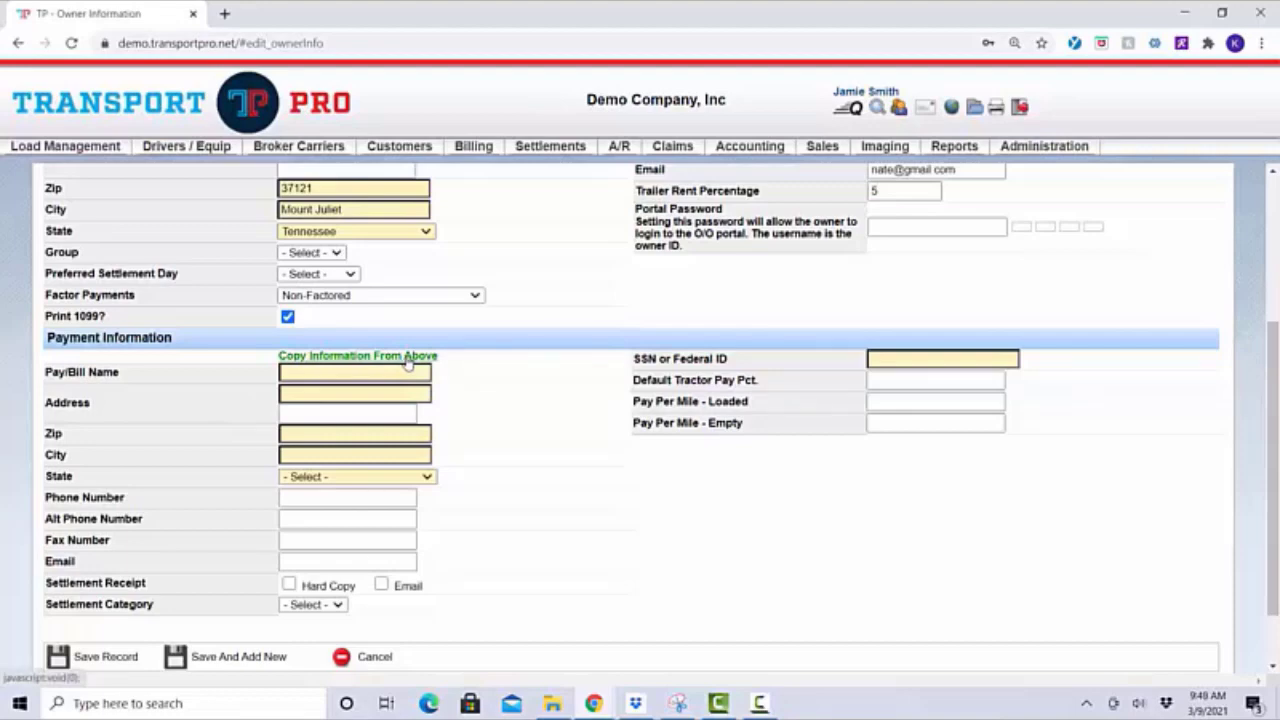
{"action": "left_click", "coordinate": [408, 365]}
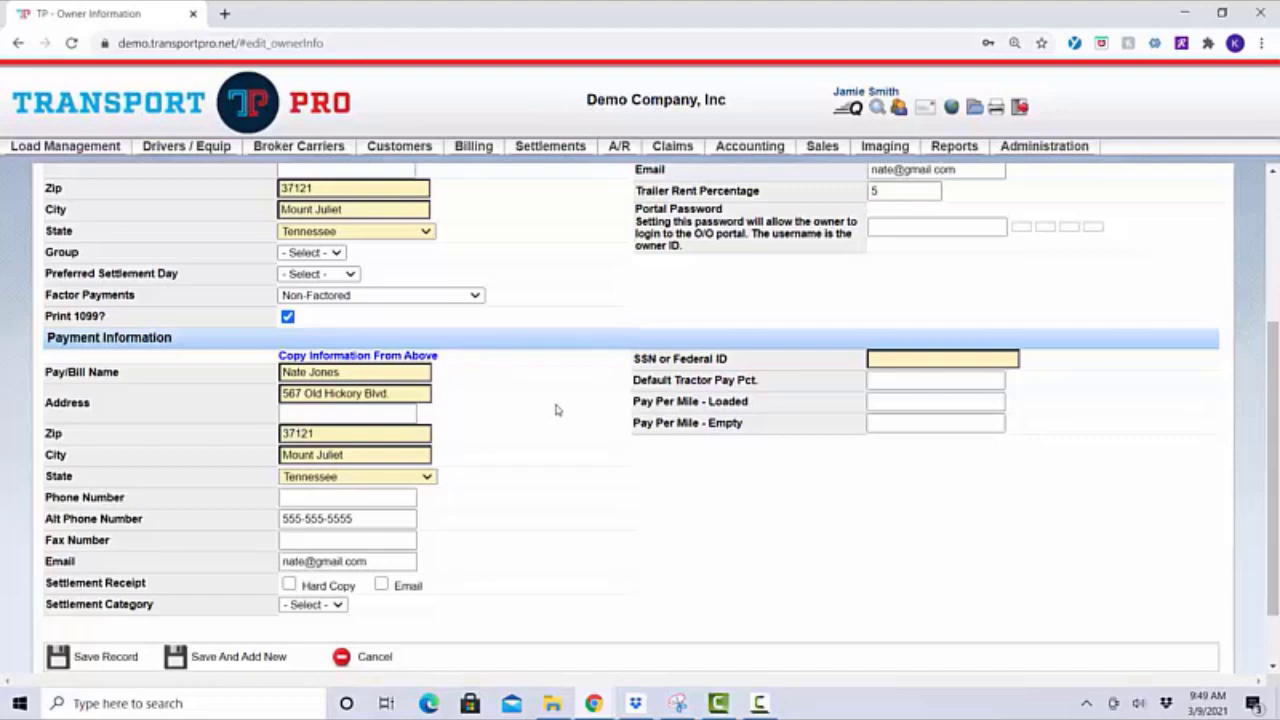
{"action": "left_click_drag", "start_coordinate": [47, 372], "coordinate": [147, 380]}
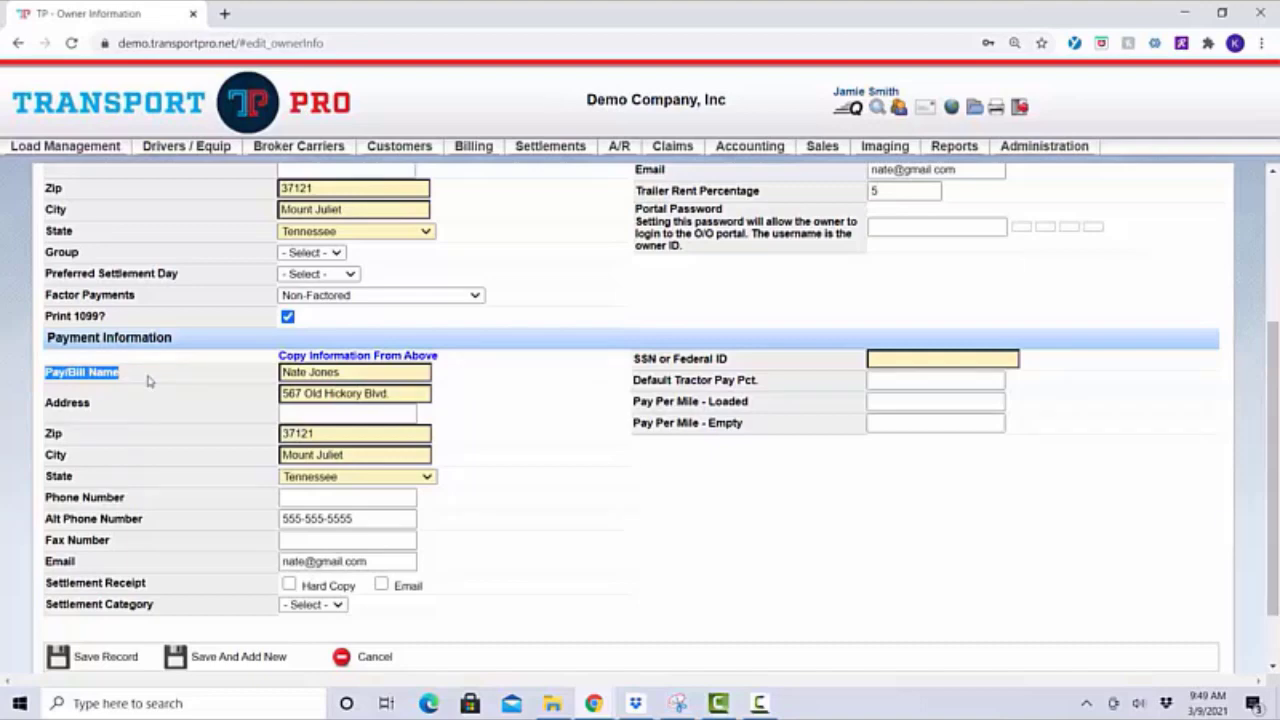
{"action": "left_click", "coordinate": [148, 380]}
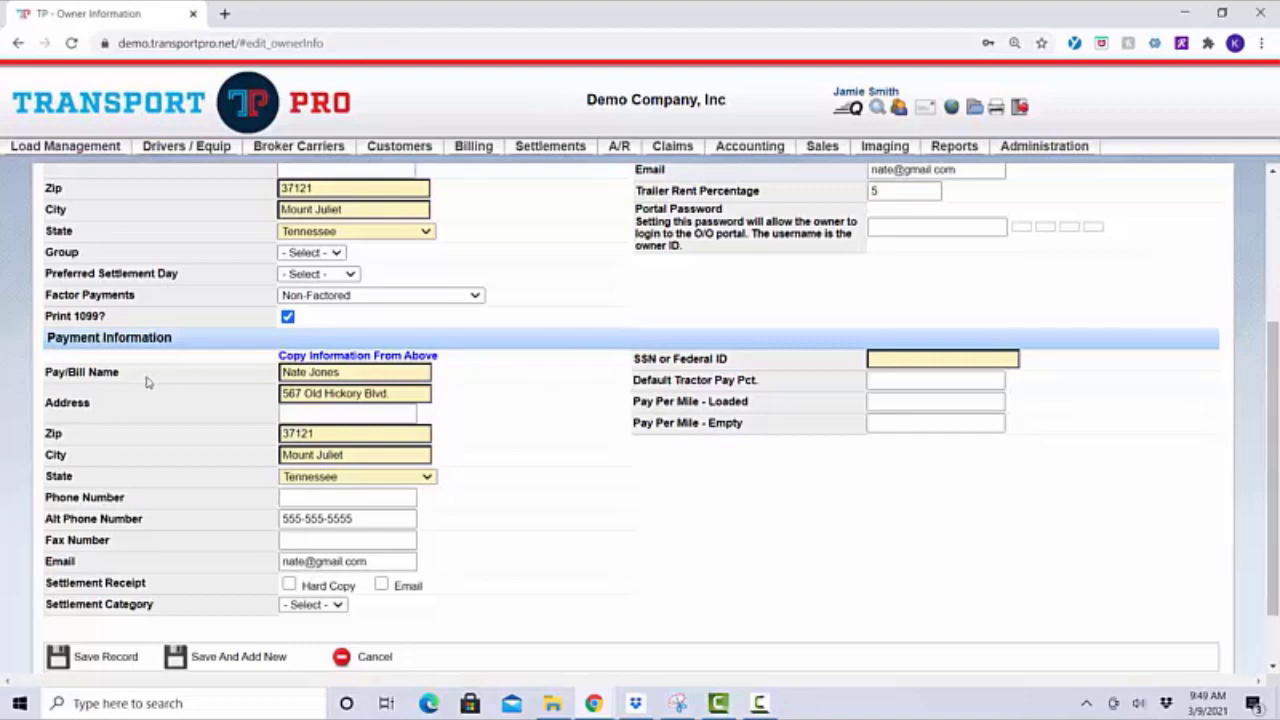
{"action": "left_click", "coordinate": [316, 375]}
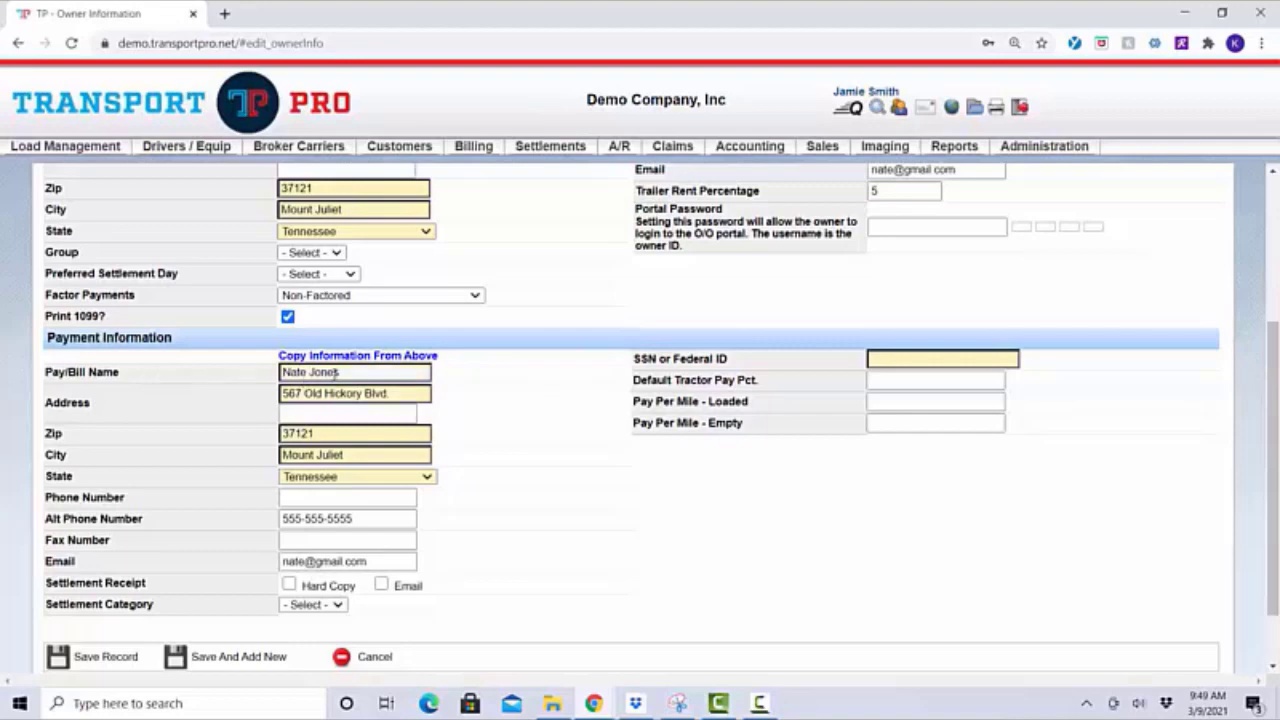
{"action": "left_click", "coordinate": [591, 396]}
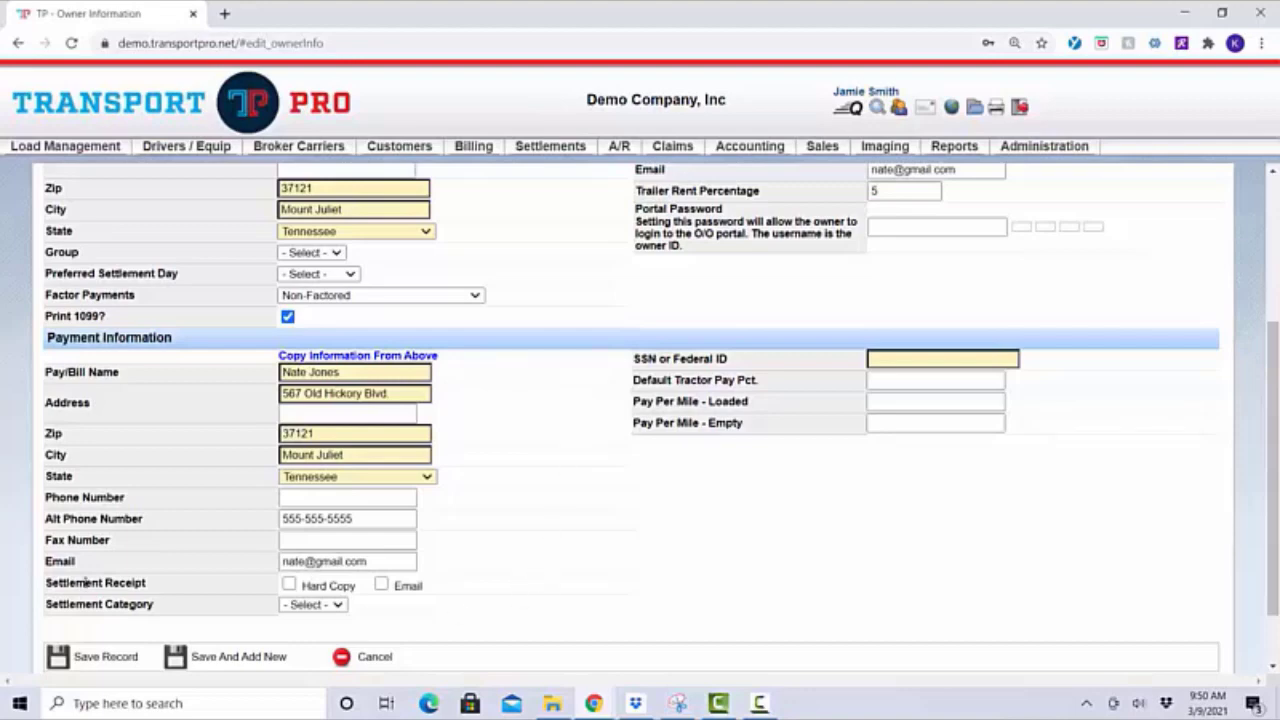
{"action": "left_click_drag", "start_coordinate": [46, 563], "coordinate": [138, 573]}
{"action": "left_click", "coordinate": [143, 575]}
{"action": "left_click", "coordinate": [284, 562]}
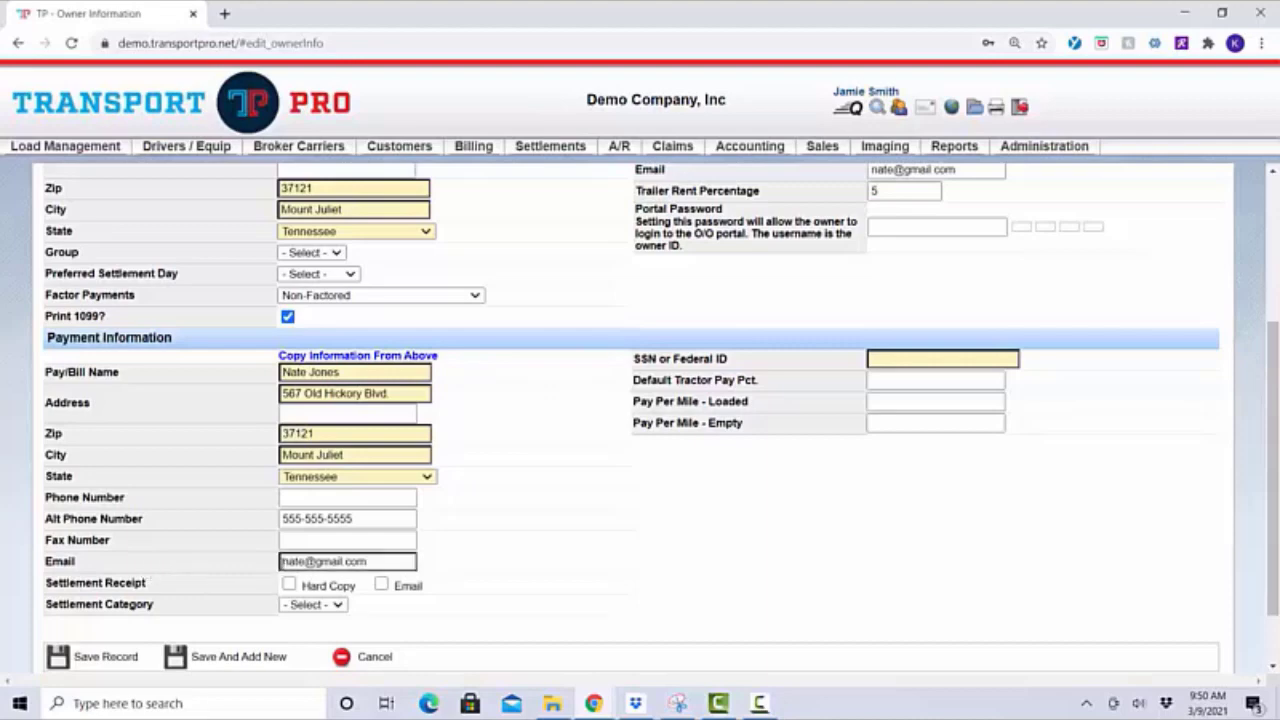
{"action": "left_click", "coordinate": [481, 582]}
Choose e-mail delivery for the owner's settlement receipts
{"action": "scroll", "coordinate": [480, 582], "scroll_direction": "down", "scroll_amount": 2}
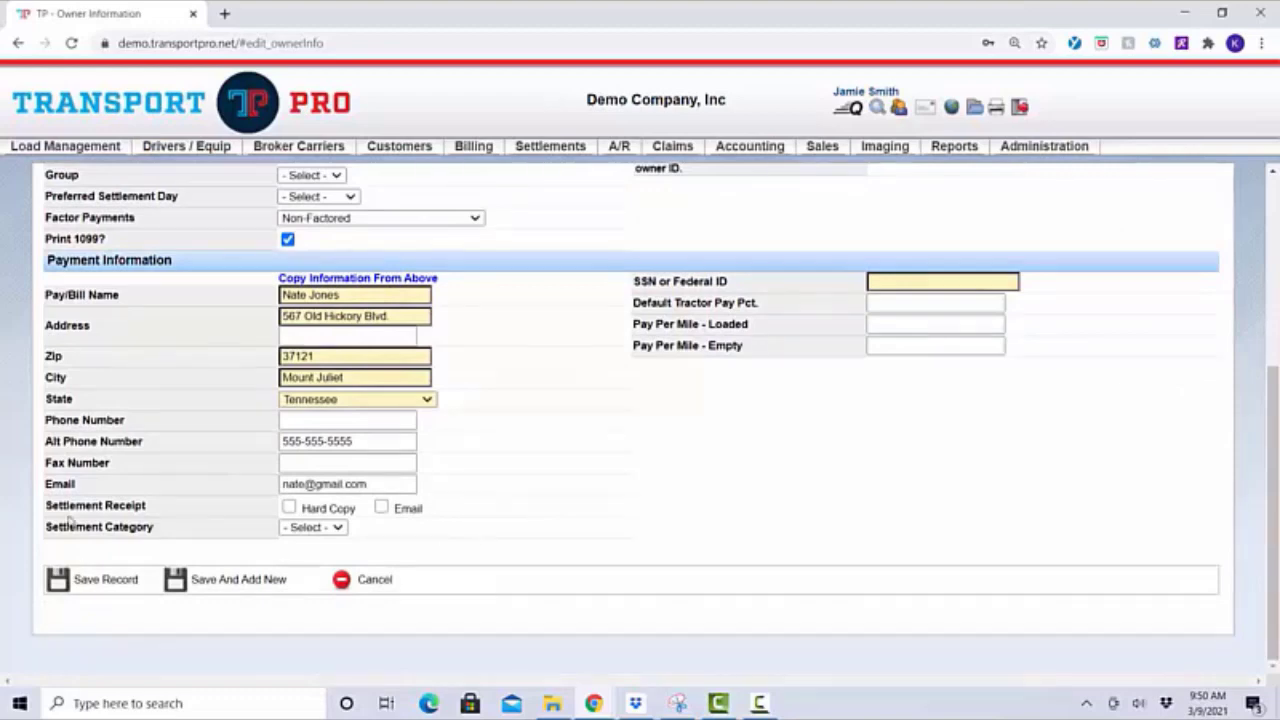
{"action": "left_click", "coordinate": [382, 510]}
Enter the owner's SSN and a Default Tractor Pay Pct. of 75
{"action": "left_click", "coordinate": [893, 283]}
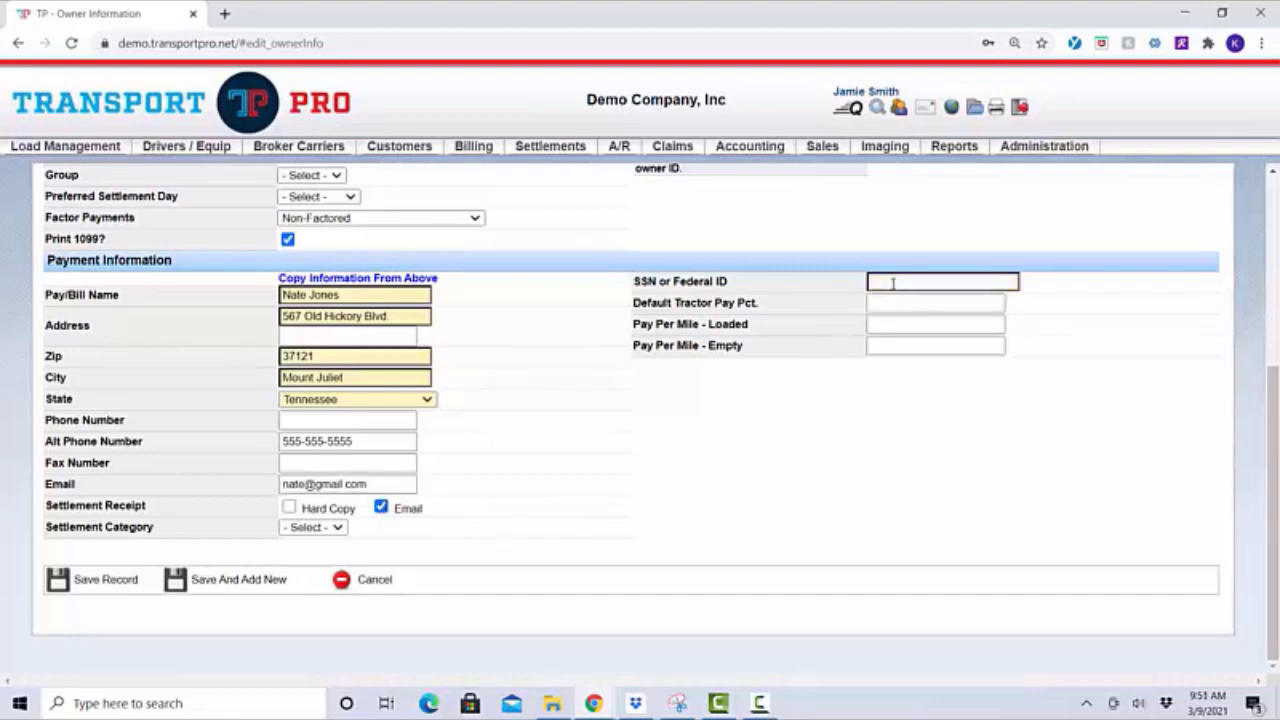
{"action": "type", "text": "2"}
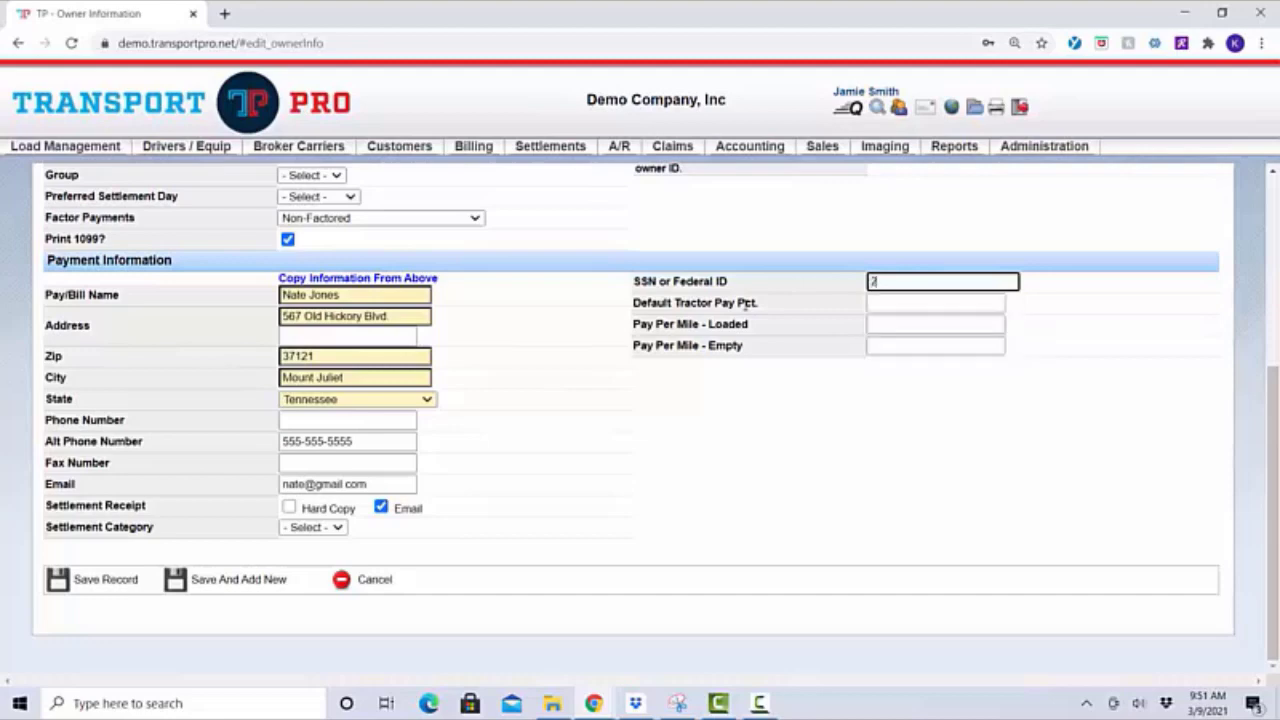
{"action": "type", "text": "22-22-2222"}
{"action": "left_click", "coordinate": [921, 303]}
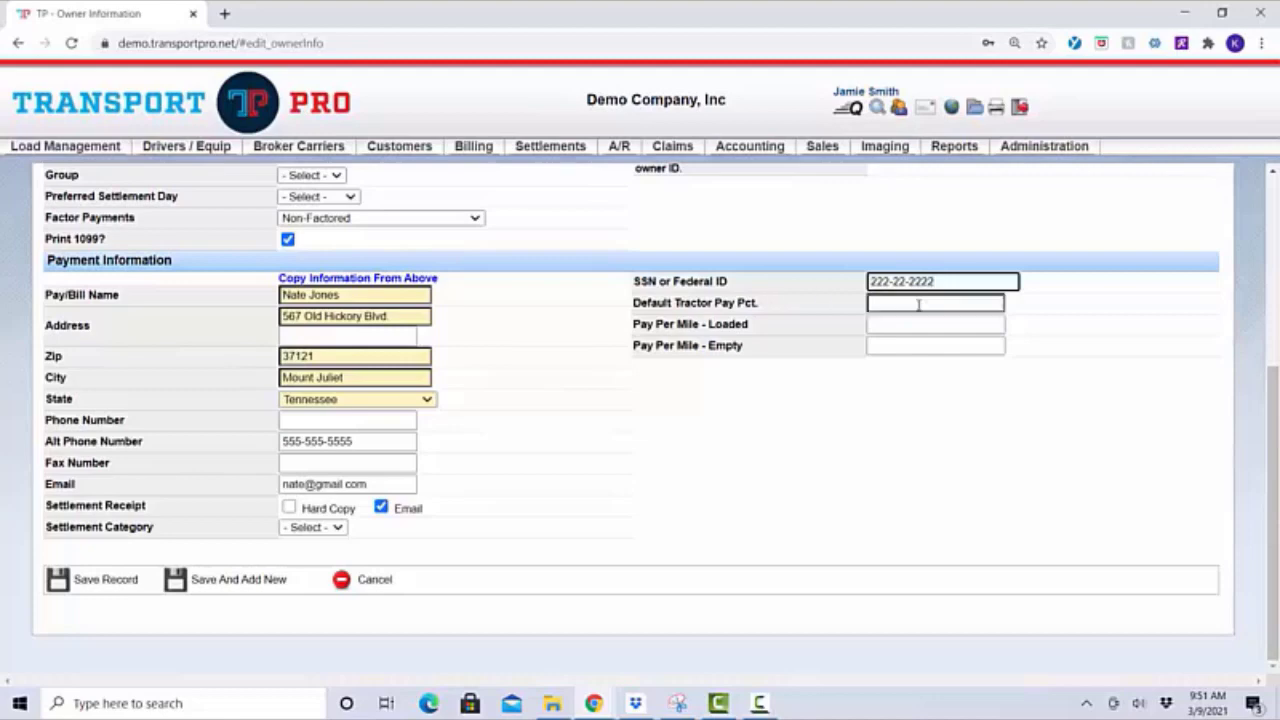
{"action": "left_click", "coordinate": [1042, 306]}
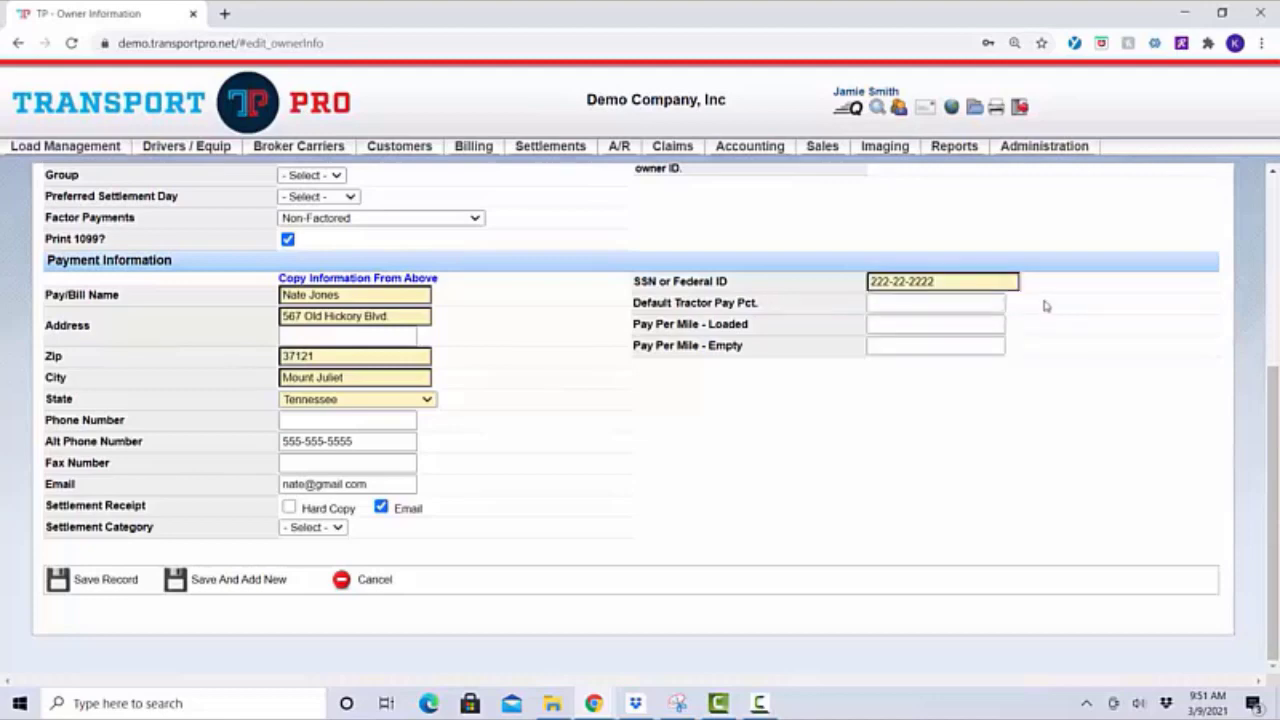
{"action": "left_click", "coordinate": [988, 302]}
{"action": "left_click", "coordinate": [988, 302]}
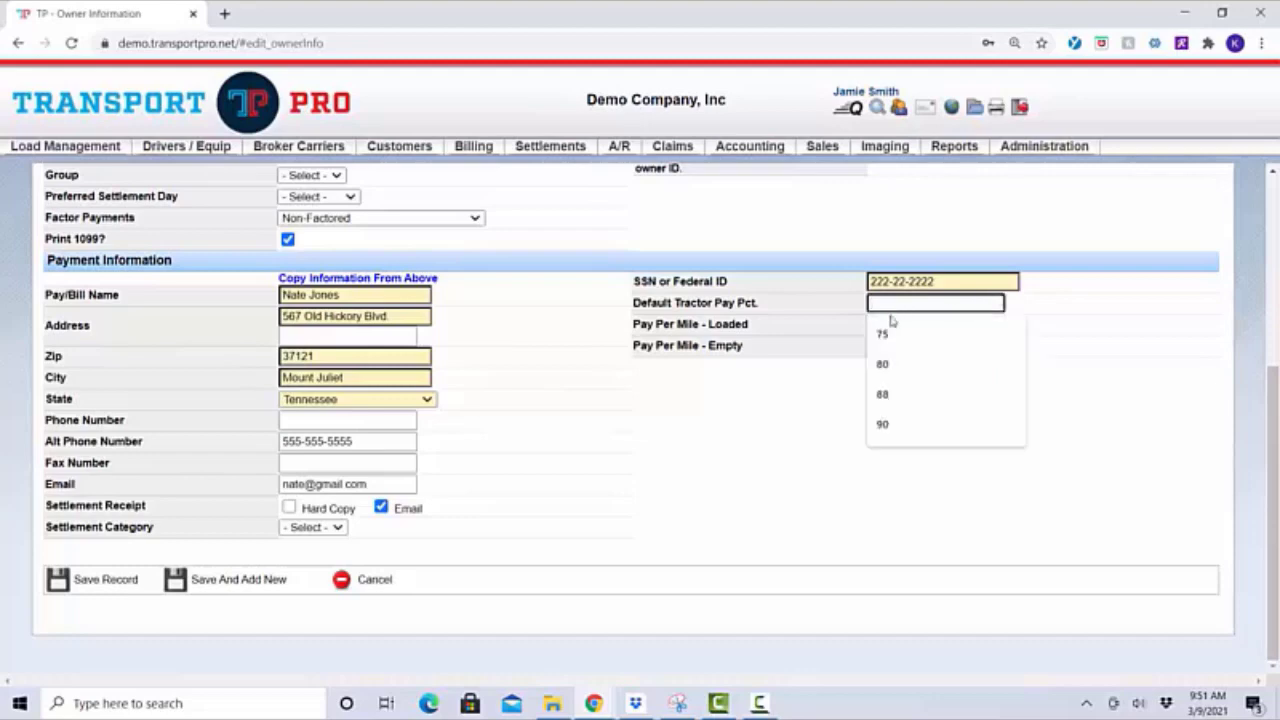
{"action": "type", "text": "75"}
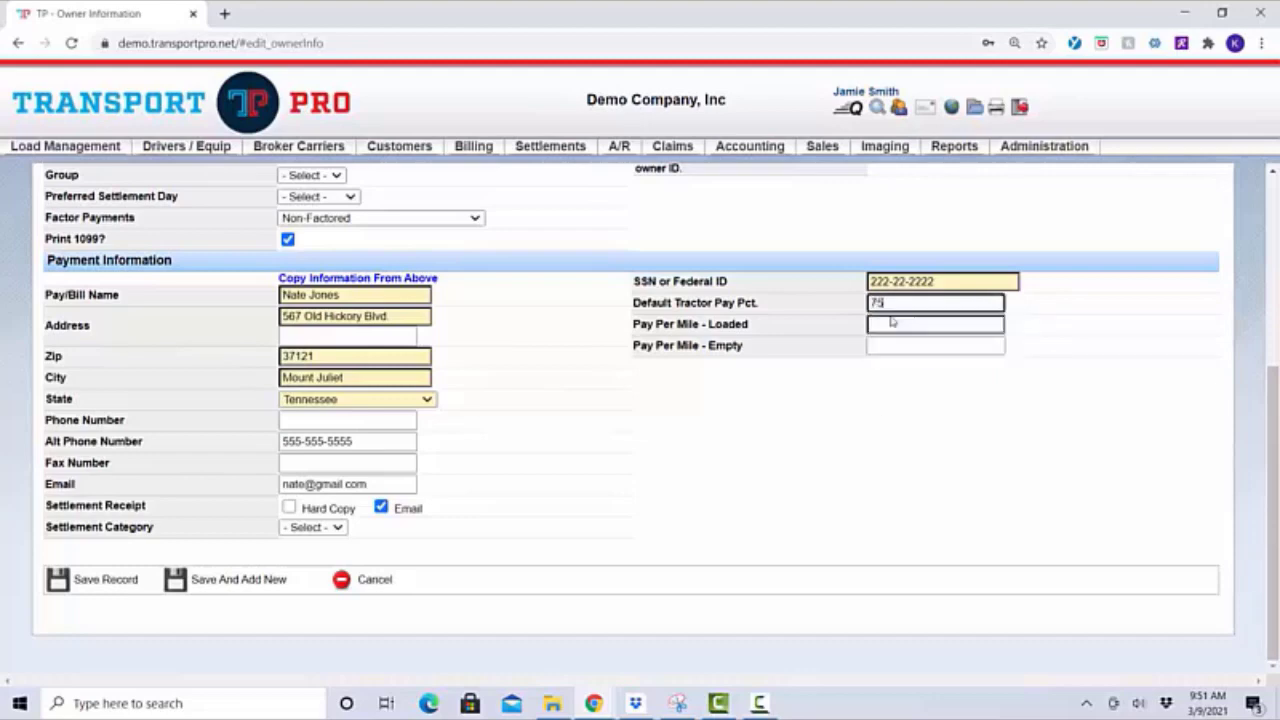
{"action": "left_click", "coordinate": [1078, 340]}
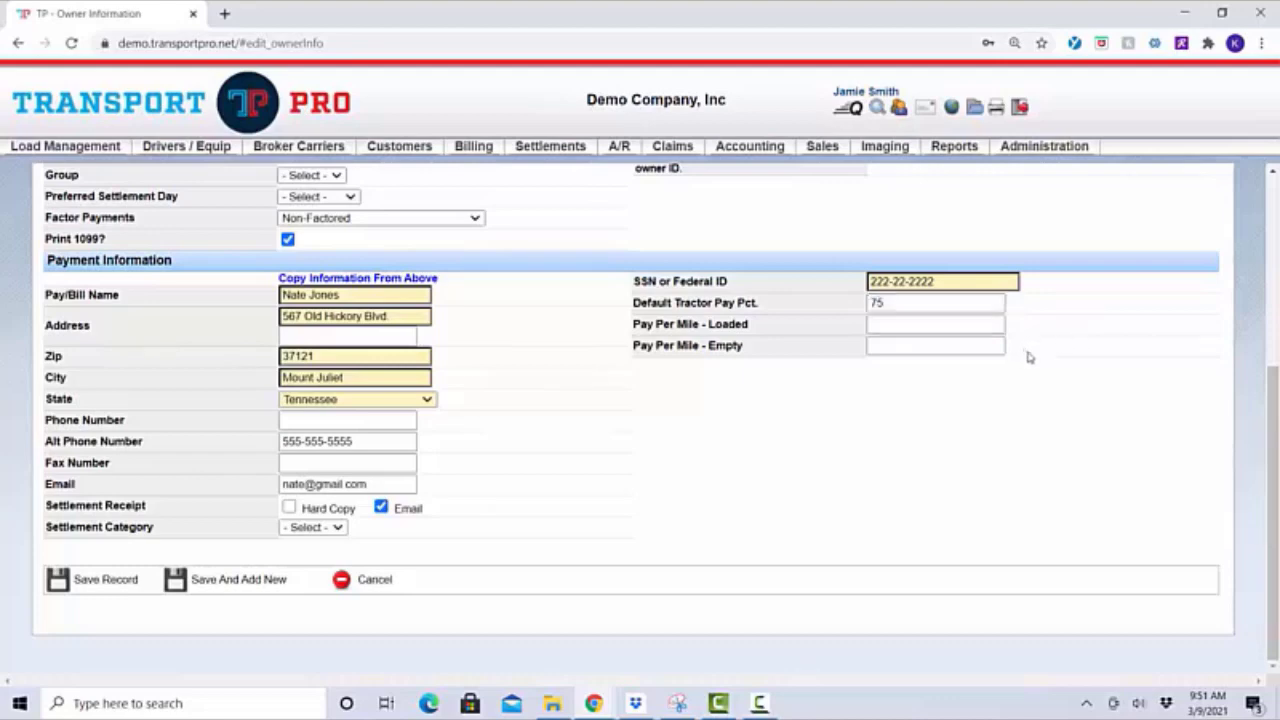
Leave the pay-per-mile fields blank and save the owner record, creating the driver
{"action": "left_click", "coordinate": [906, 302]}
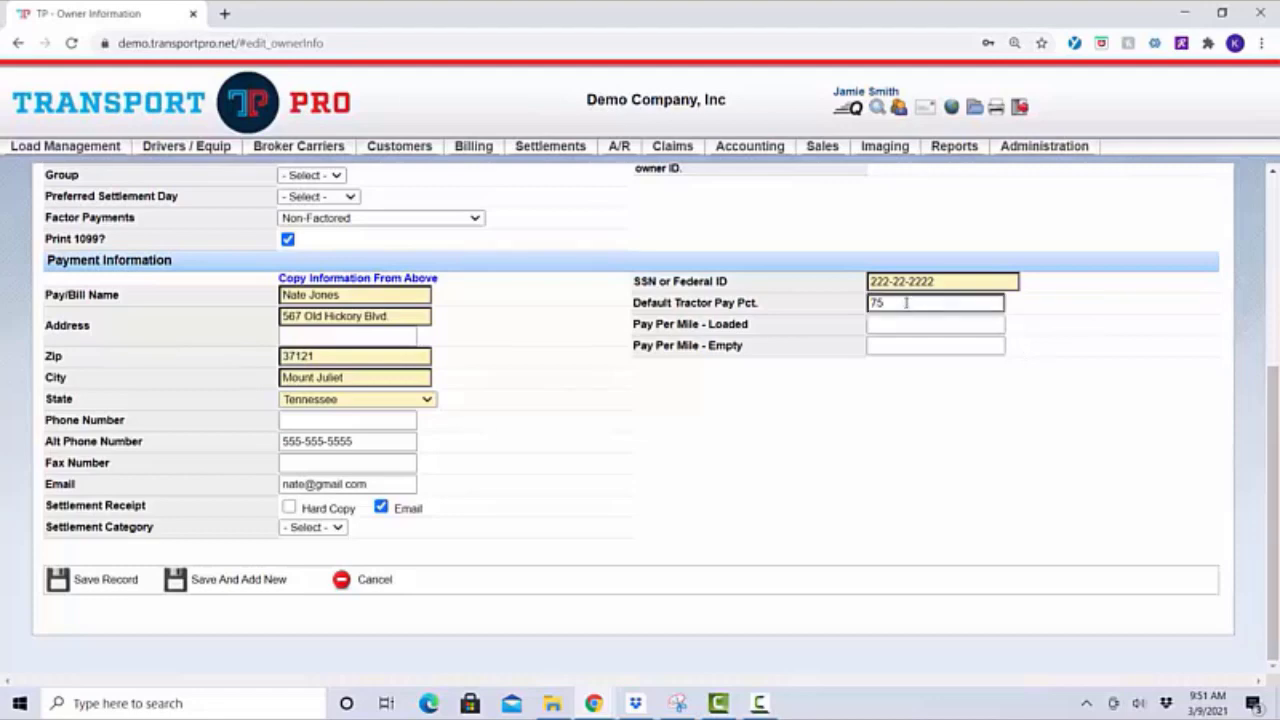
{"action": "left_click", "coordinate": [903, 324]}
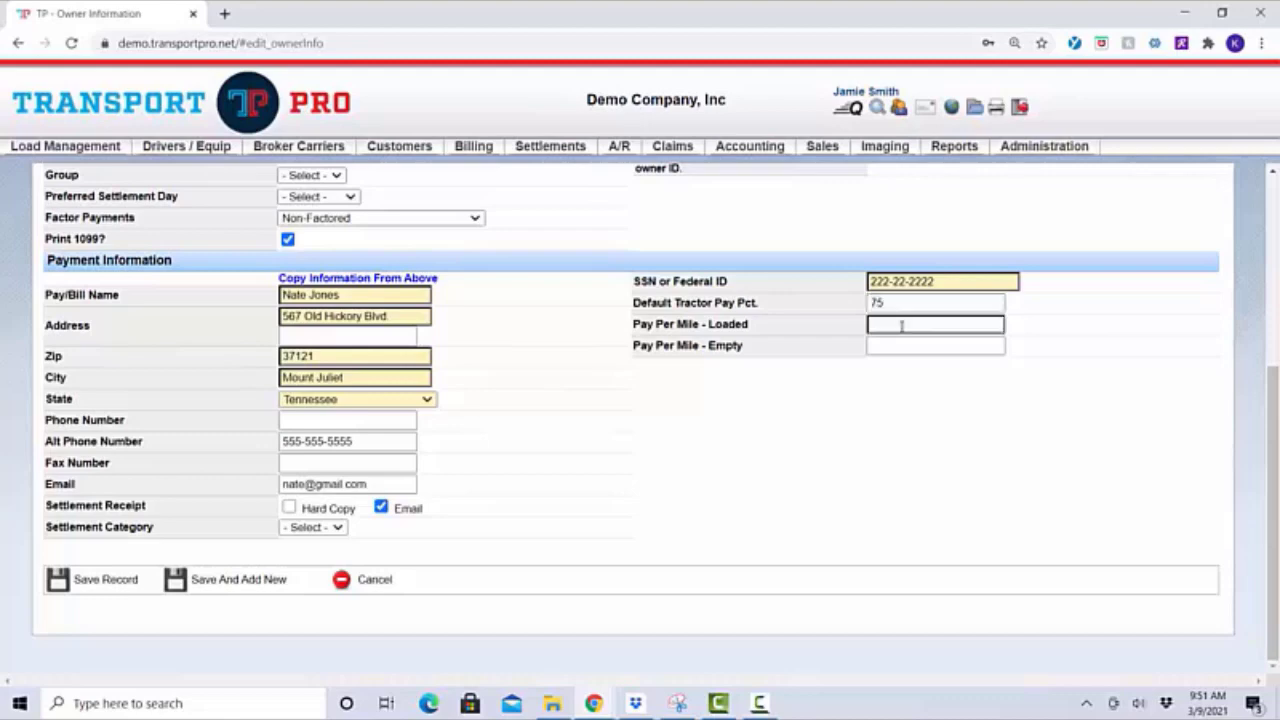
{"action": "left_click", "coordinate": [900, 344]}
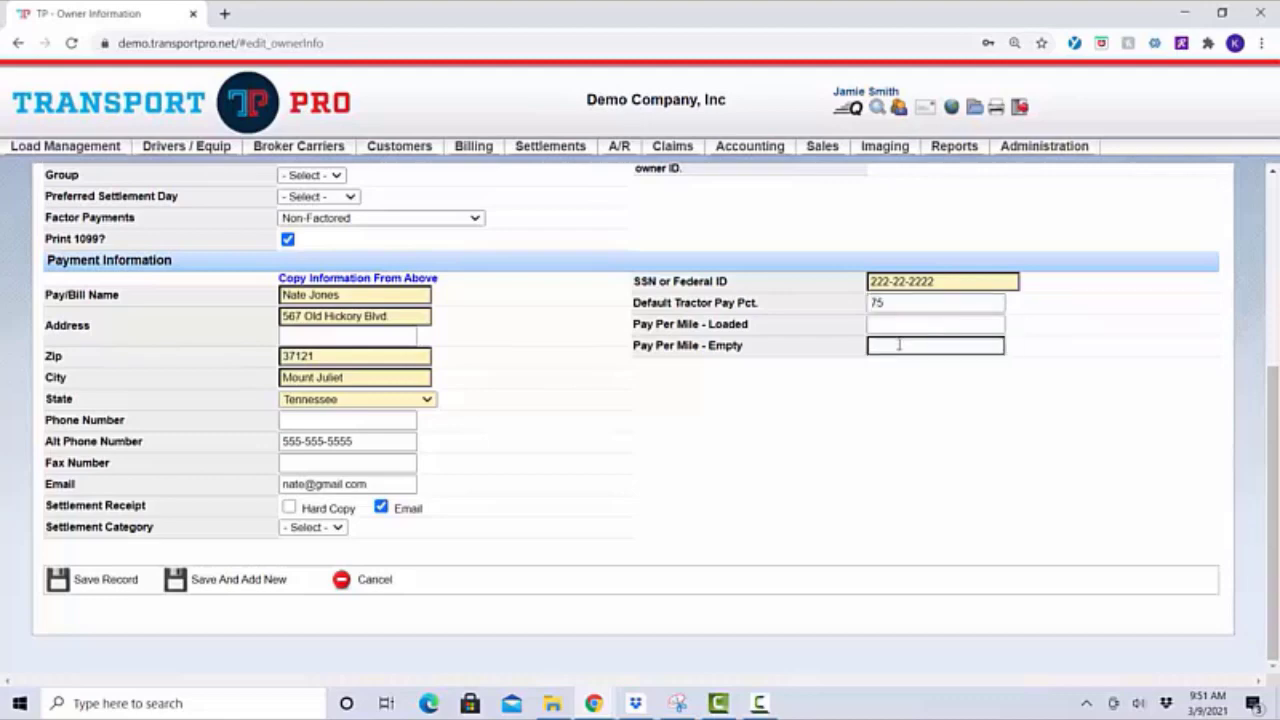
{"action": "left_click", "coordinate": [900, 325]}
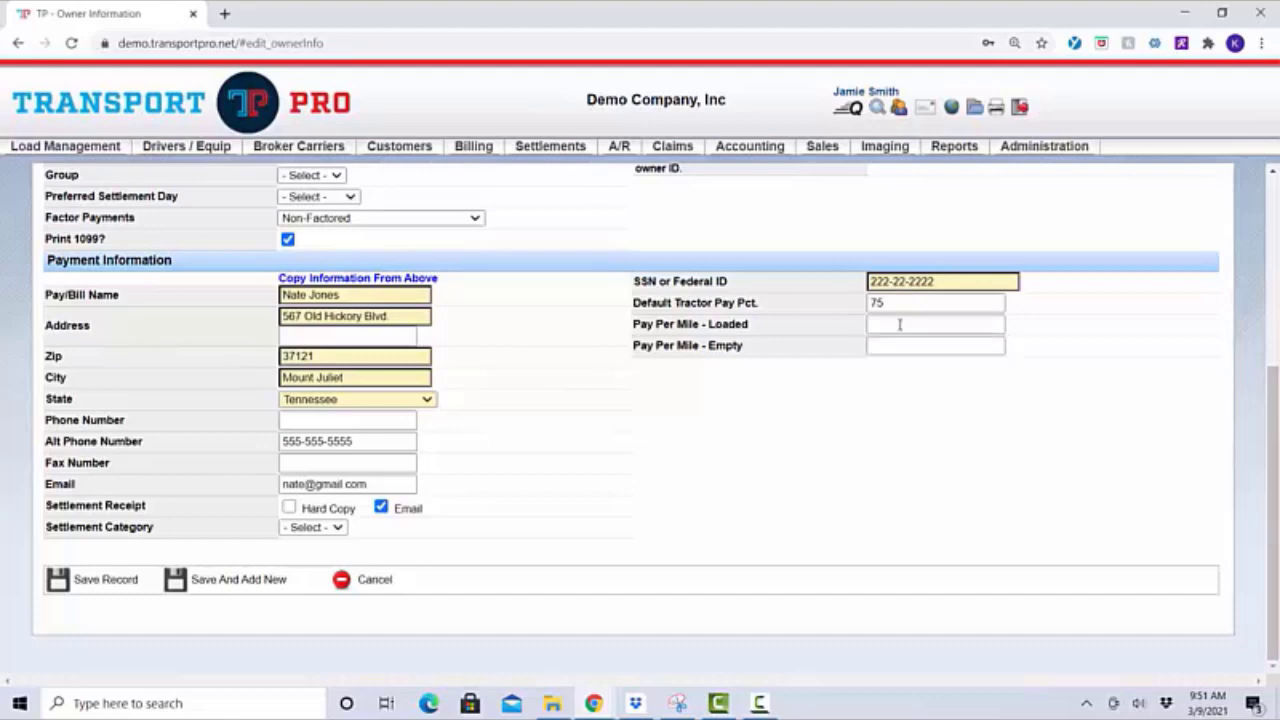
{"action": "left_click", "coordinate": [897, 346]}
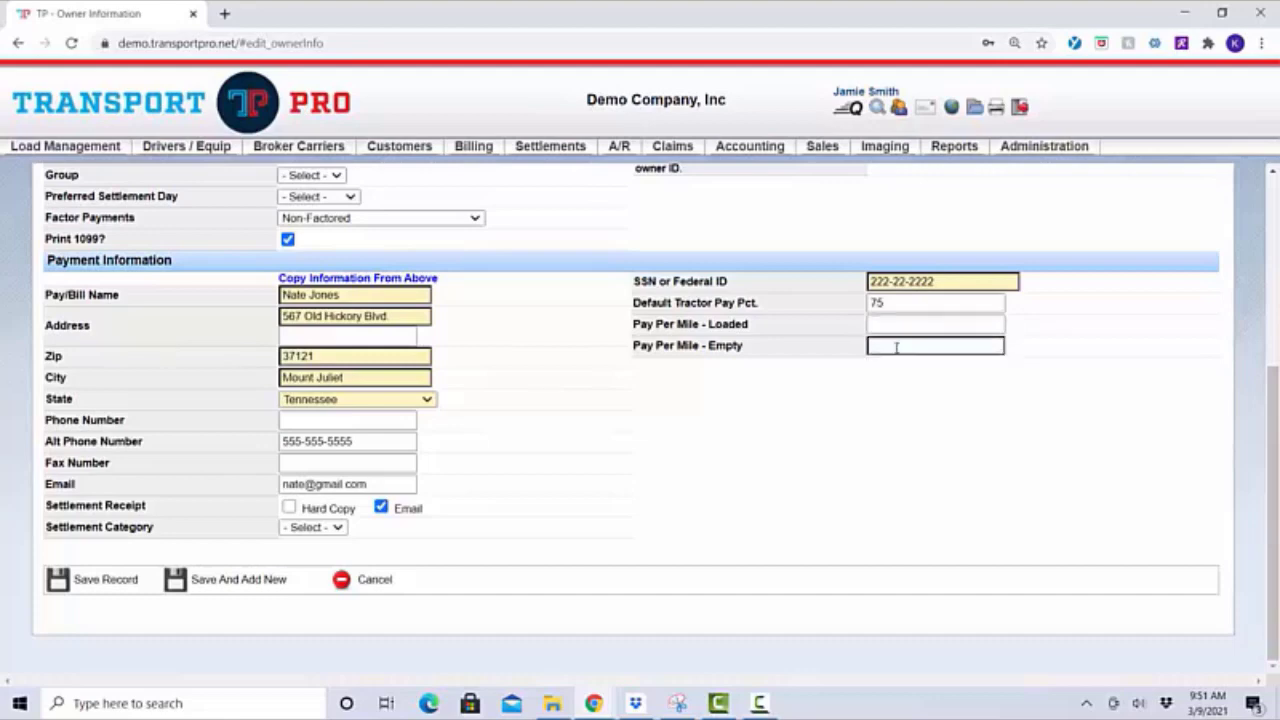
{"action": "left_click", "coordinate": [867, 377]}
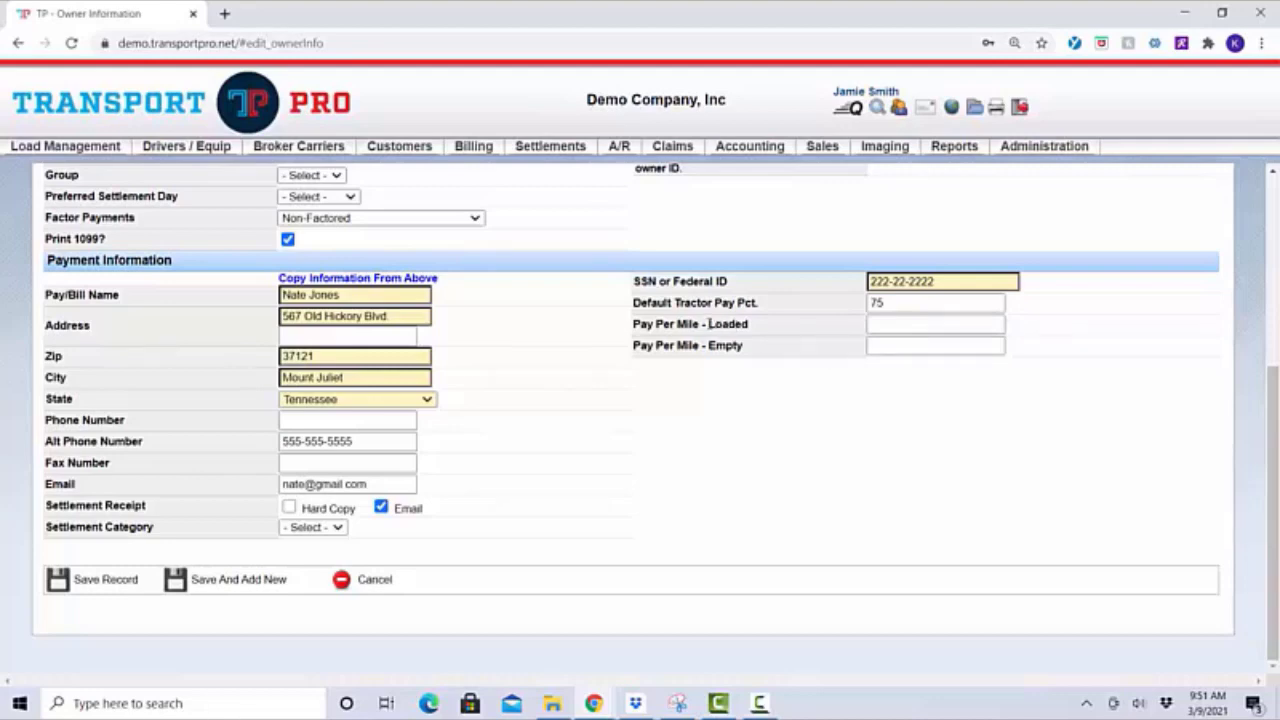
{"action": "left_click_drag", "start_coordinate": [709, 324], "coordinate": [794, 356]}
{"action": "left_click", "coordinate": [795, 356]}
{"action": "key", "text": "F10"}
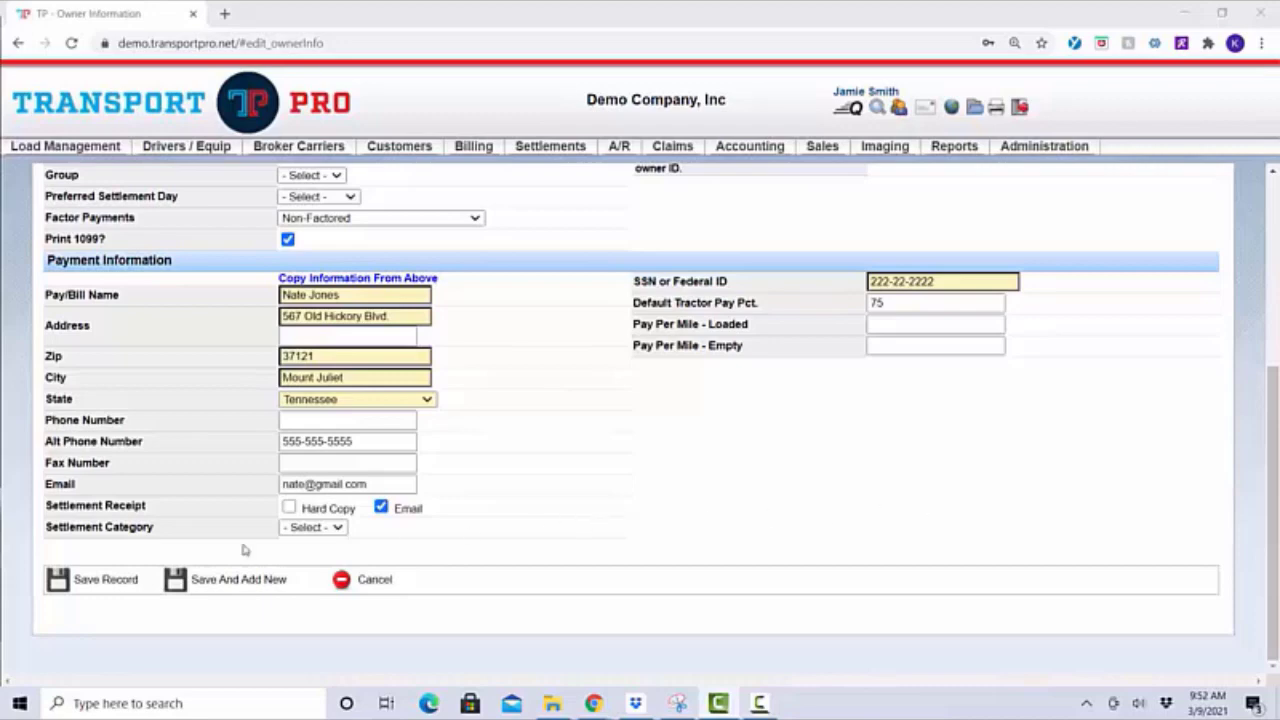
{"action": "left_click", "coordinate": [100, 586]}
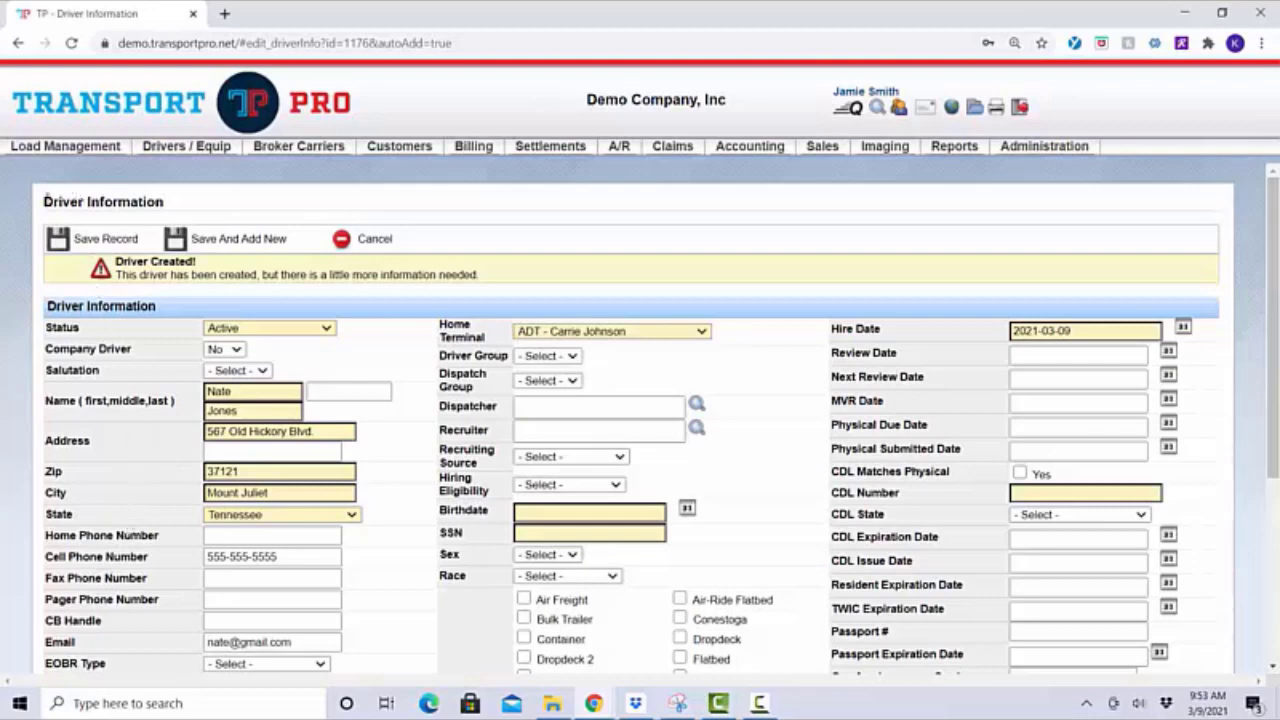
Review the new Driver Information form and open its Status choices
{"action": "left_click_drag", "start_coordinate": [46, 200], "coordinate": [189, 208]}
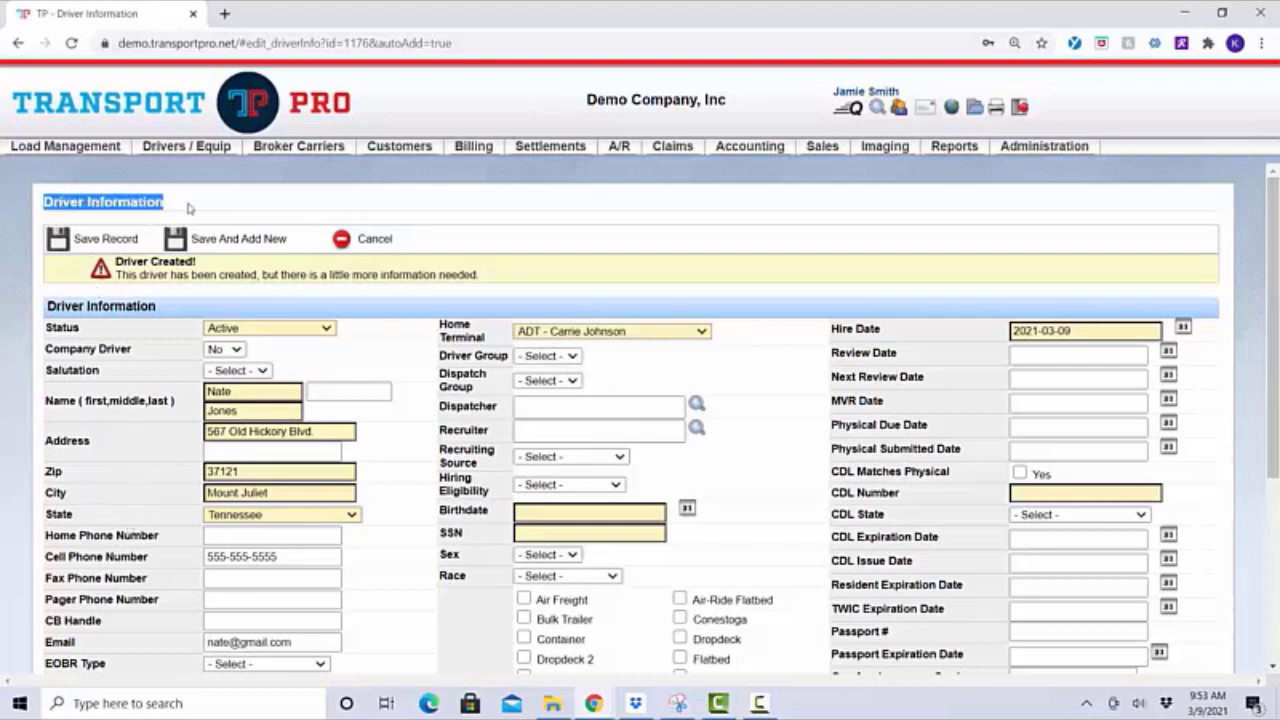
{"action": "left_click", "coordinate": [189, 208]}
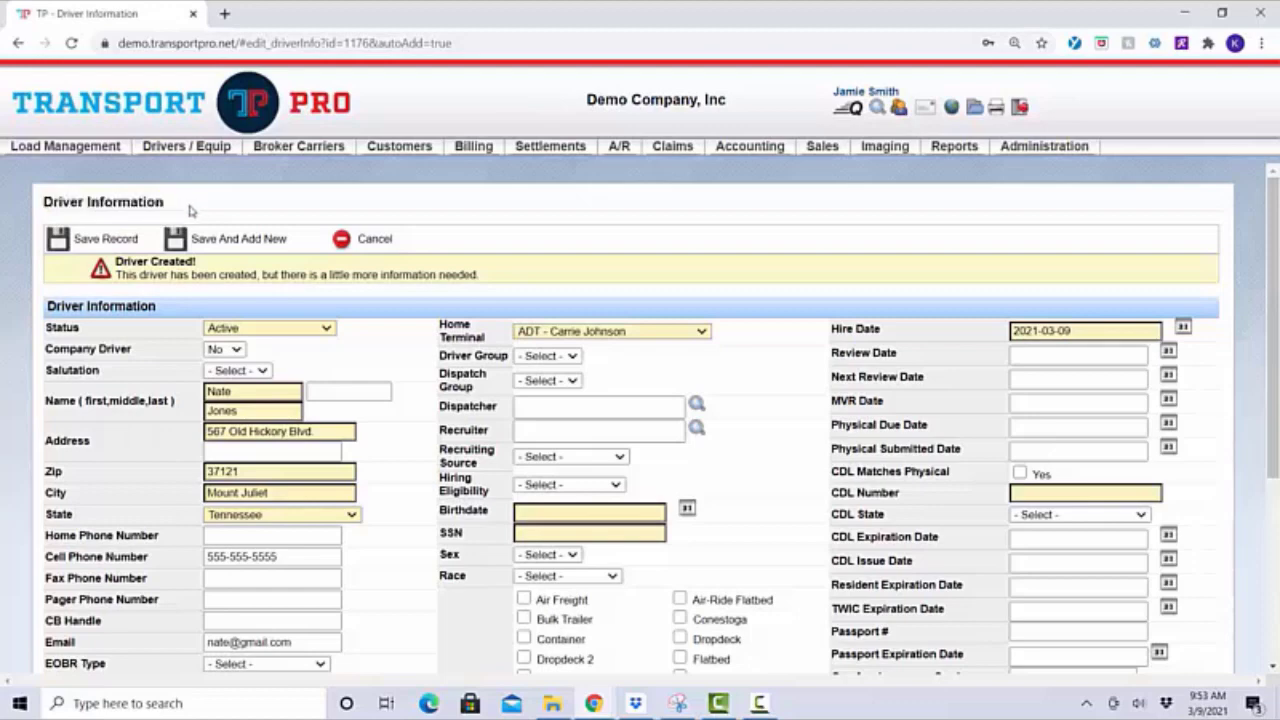
{"action": "scroll", "coordinate": [398, 341], "scroll_direction": "down", "scroll_amount": 1}
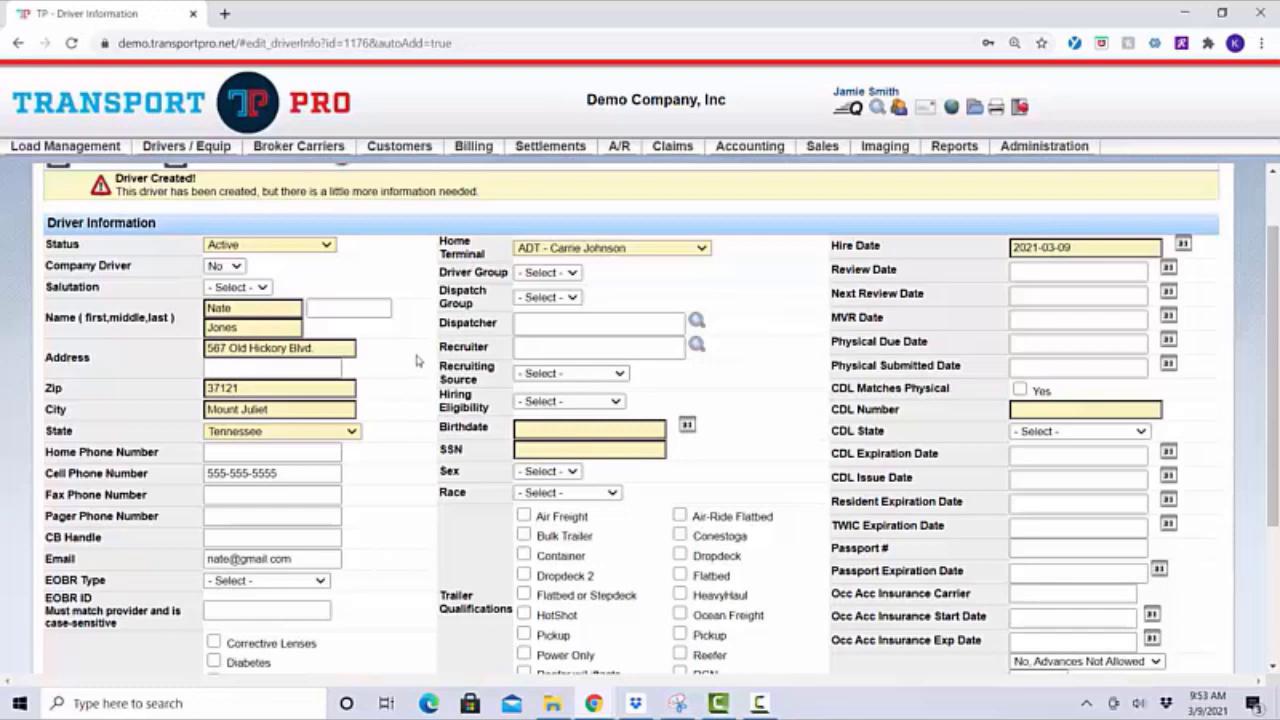
{"action": "left_click", "coordinate": [326, 247]}
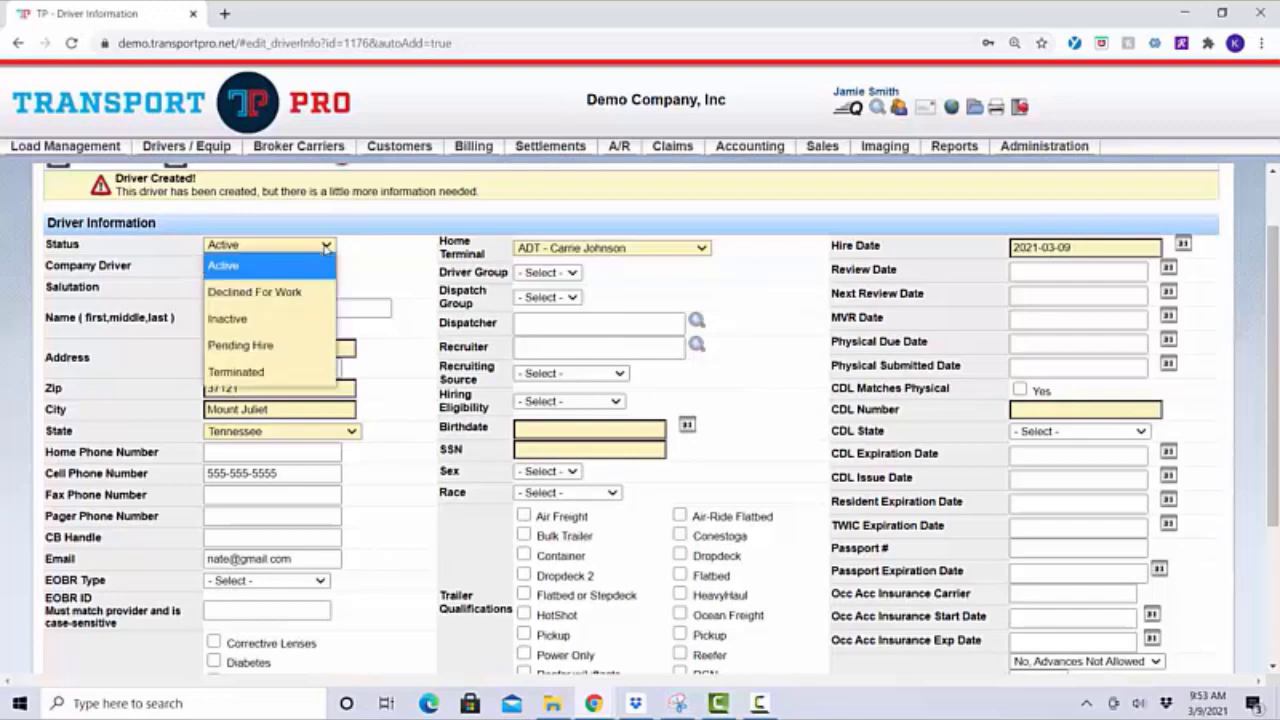
Keep the driver's Status as Active, leaving the name and Email fields unchanged
{"action": "left_click", "coordinate": [326, 247]}
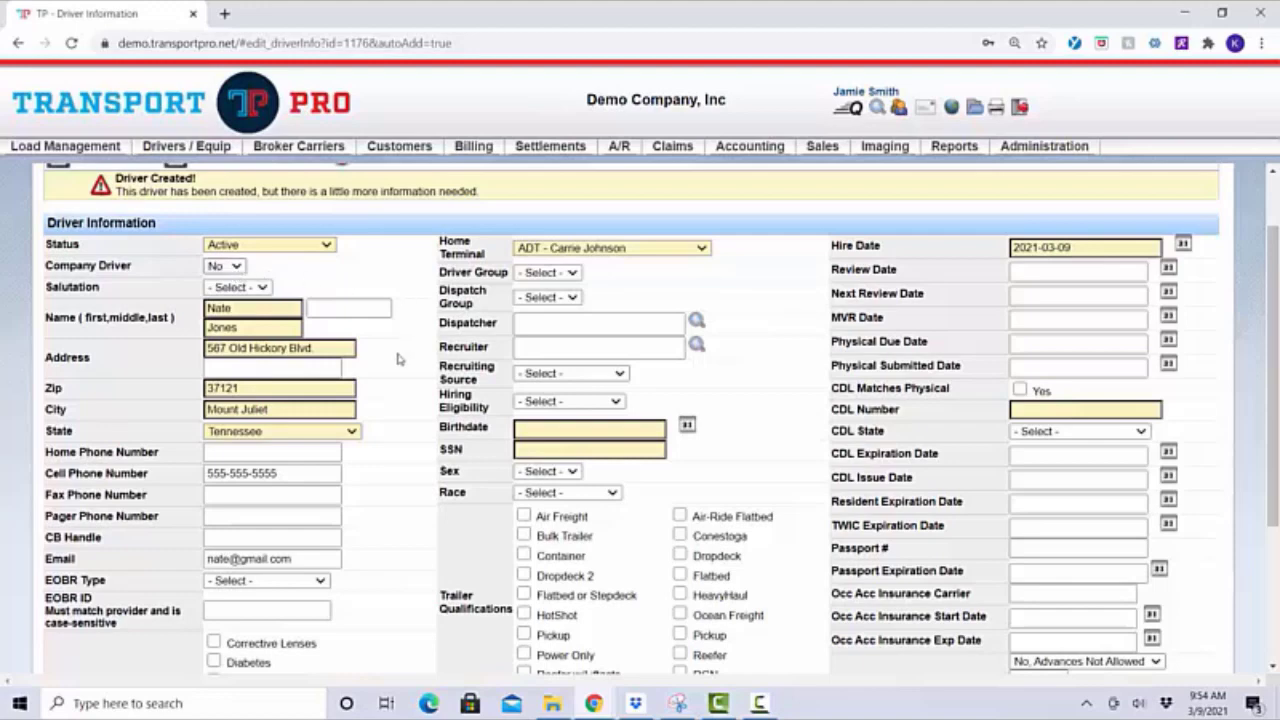
{"action": "left_click", "coordinate": [287, 312]}
{"action": "scroll", "coordinate": [404, 464], "scroll_direction": "down", "scroll_amount": 1}
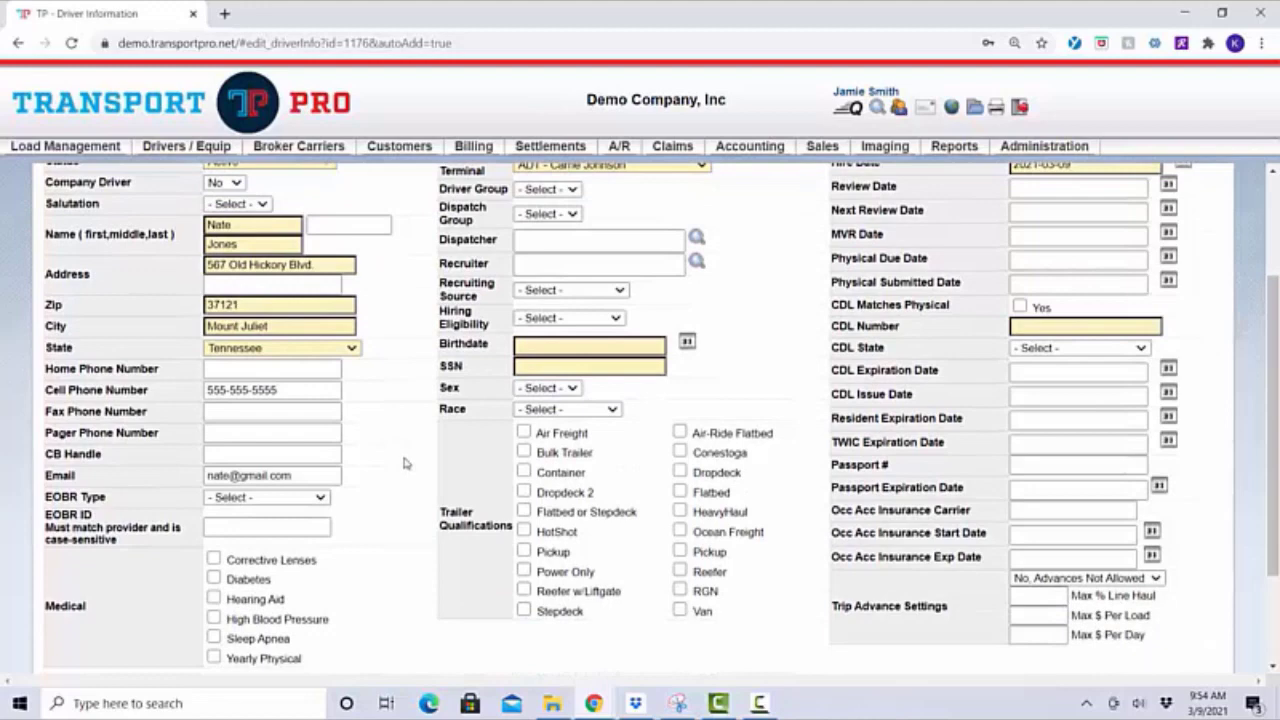
{"action": "scroll", "coordinate": [404, 463], "scroll_direction": "down", "scroll_amount": 1}
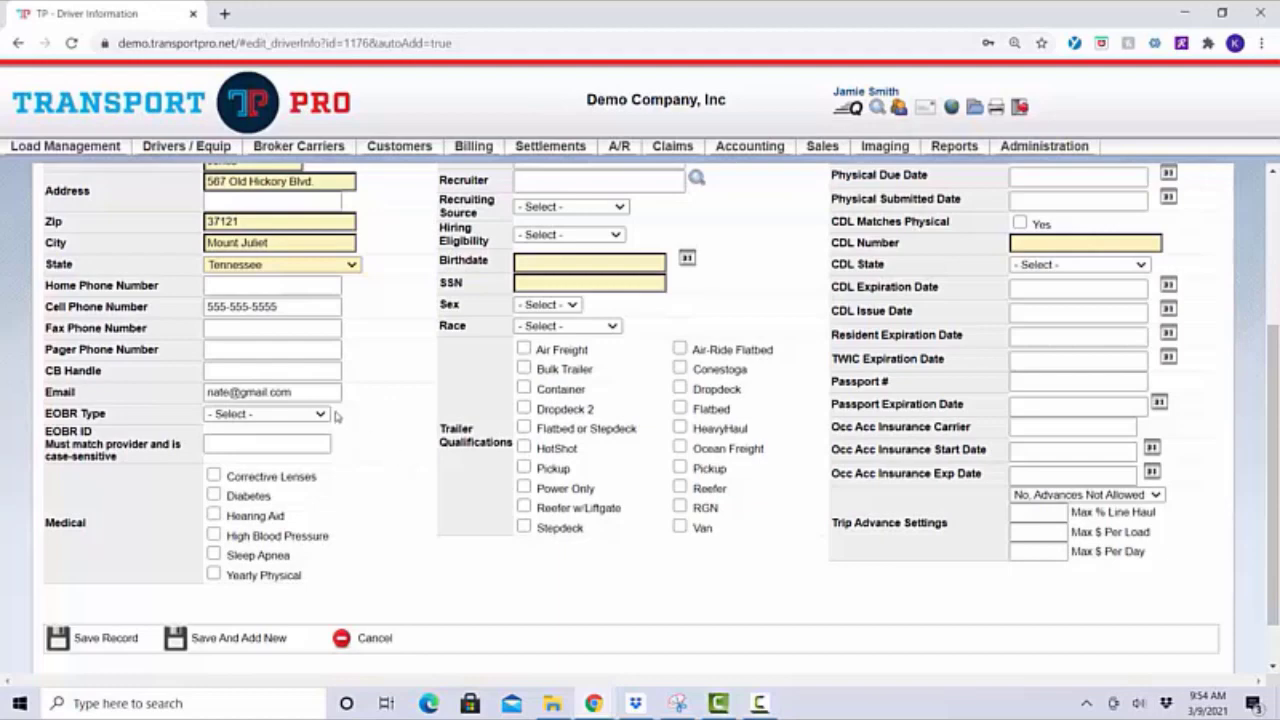
{"action": "left_click", "coordinate": [332, 392]}
{"action": "left_click", "coordinate": [390, 418]}
Leave EOBR Type unset and check Corrective Lenses under Medical
{"action": "left_click", "coordinate": [320, 416]}
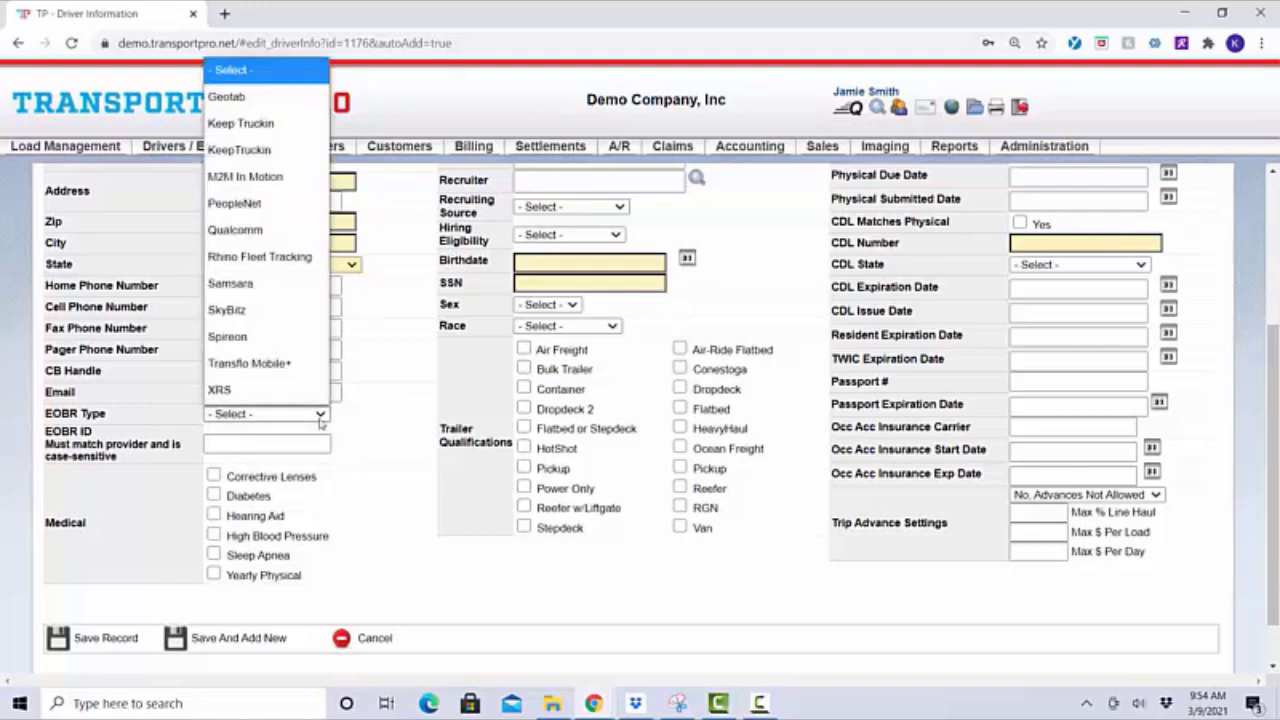
{"action": "left_click", "coordinate": [320, 416]}
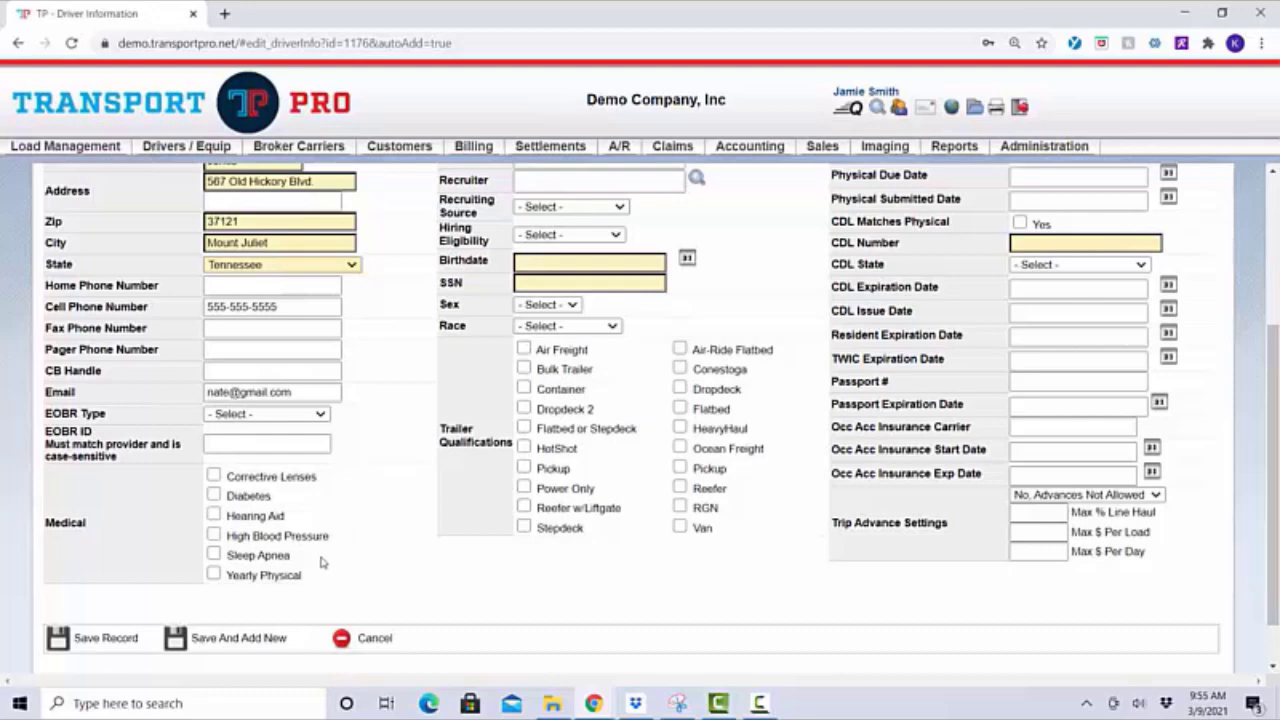
{"action": "left_click", "coordinate": [214, 476]}
Check Diabetes under Medical and return to the top of the driver form
{"action": "left_click", "coordinate": [214, 494]}
{"action": "scroll", "coordinate": [365, 522], "scroll_direction": "up", "scroll_amount": 3}
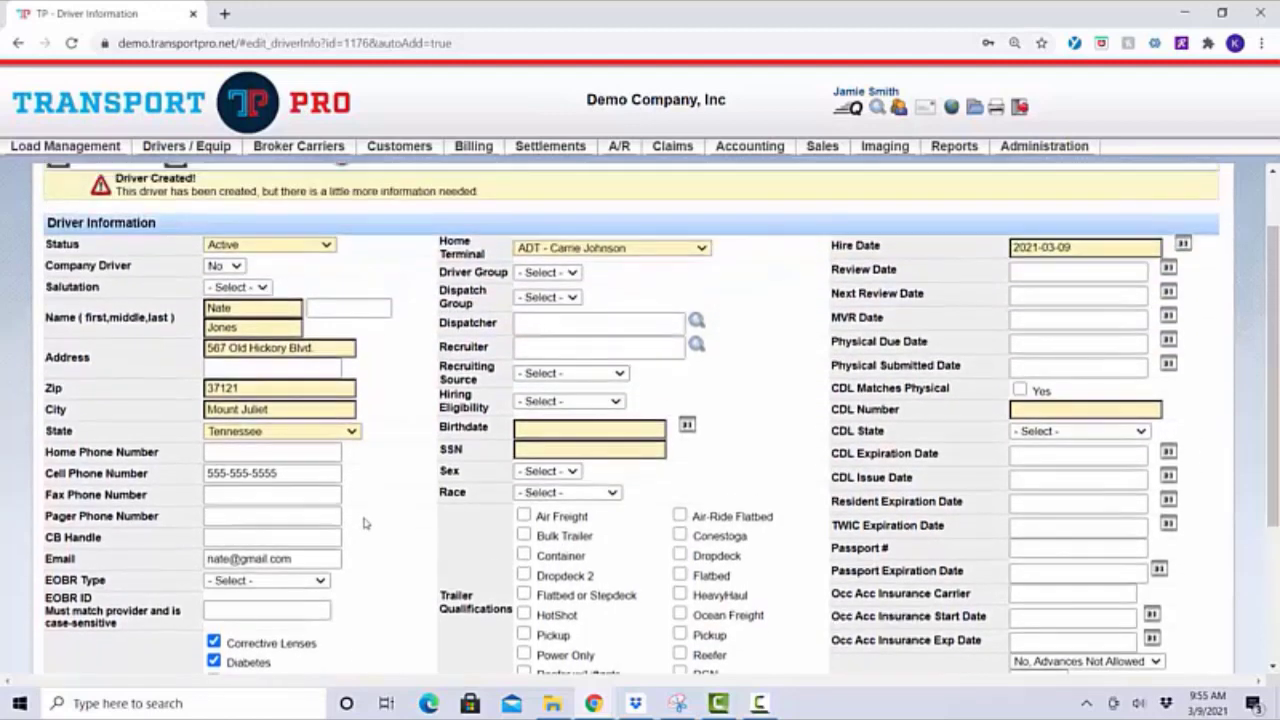
{"action": "left_click", "coordinate": [577, 274]}
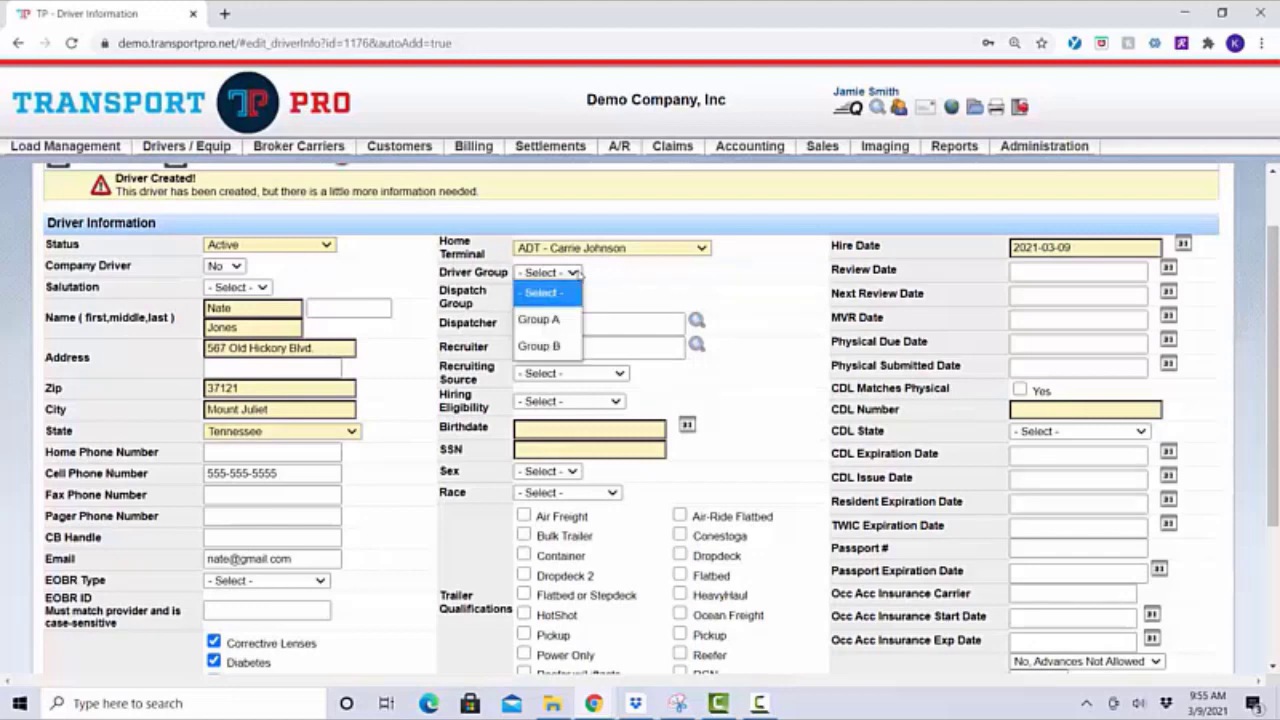
{"action": "left_click", "coordinate": [577, 273]}
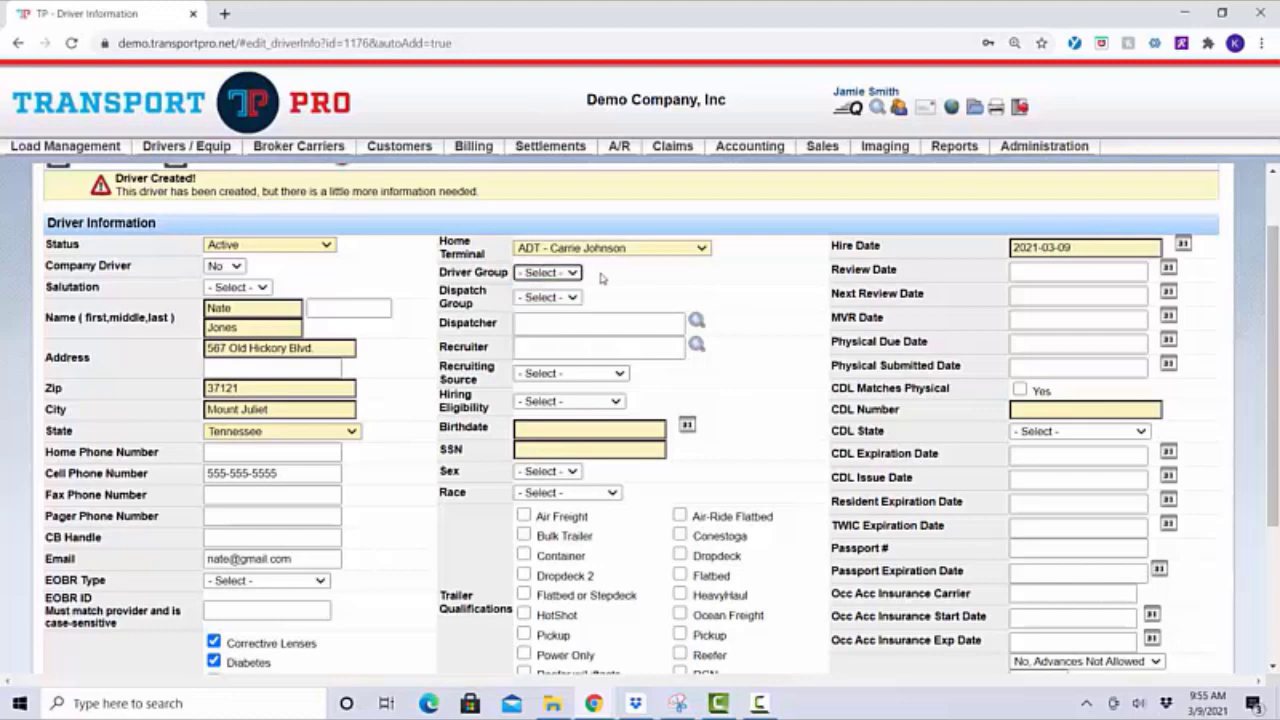
{"action": "left_click", "coordinate": [602, 279]}
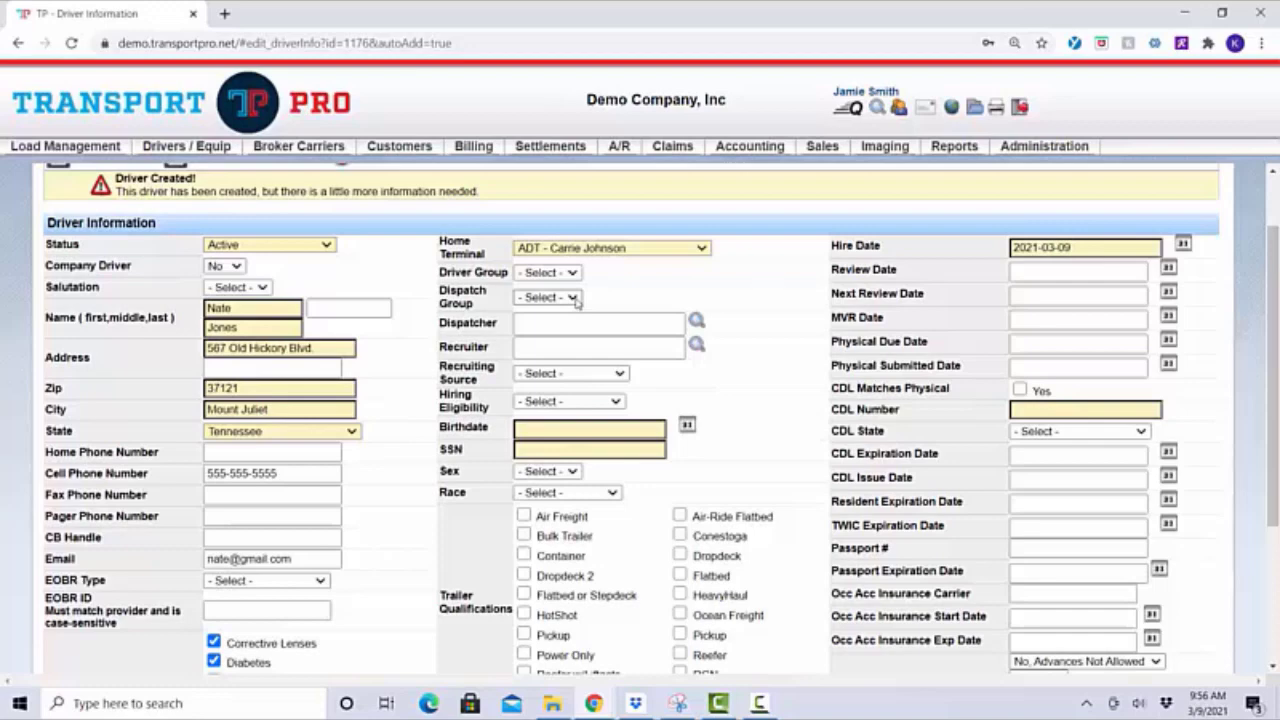
{"action": "left_click", "coordinate": [576, 302]}
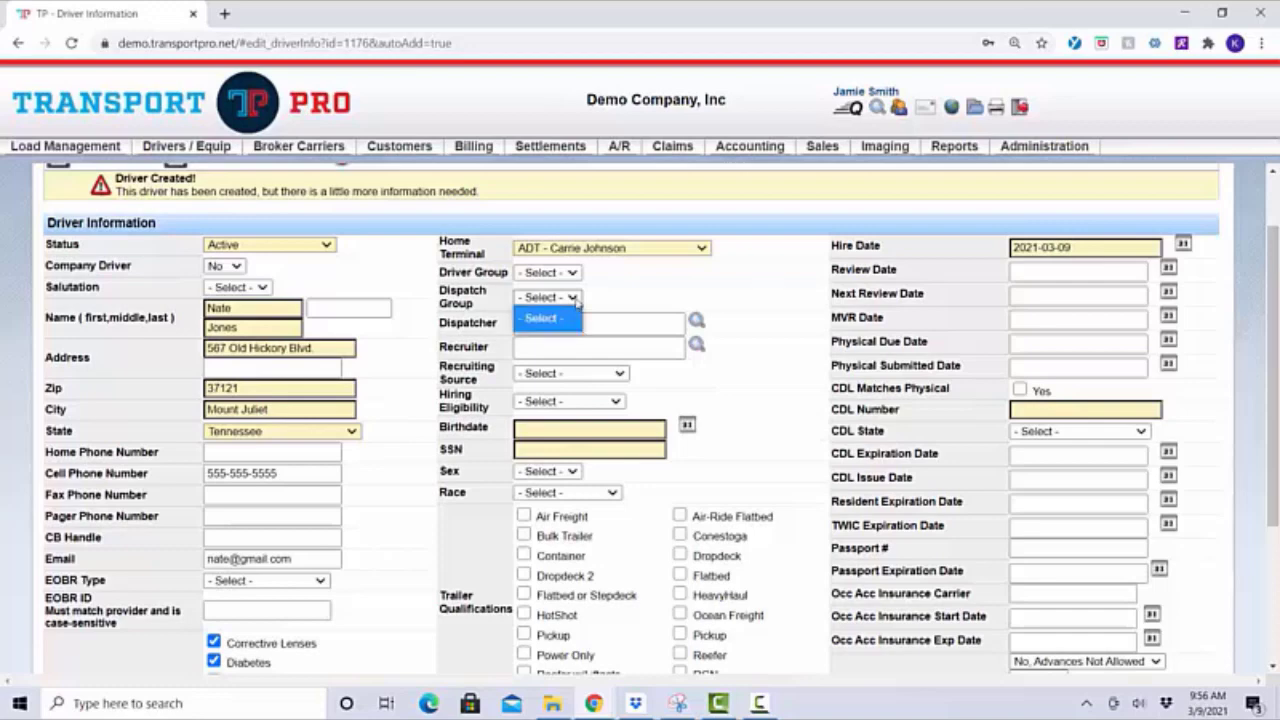
{"action": "left_click", "coordinate": [576, 302]}
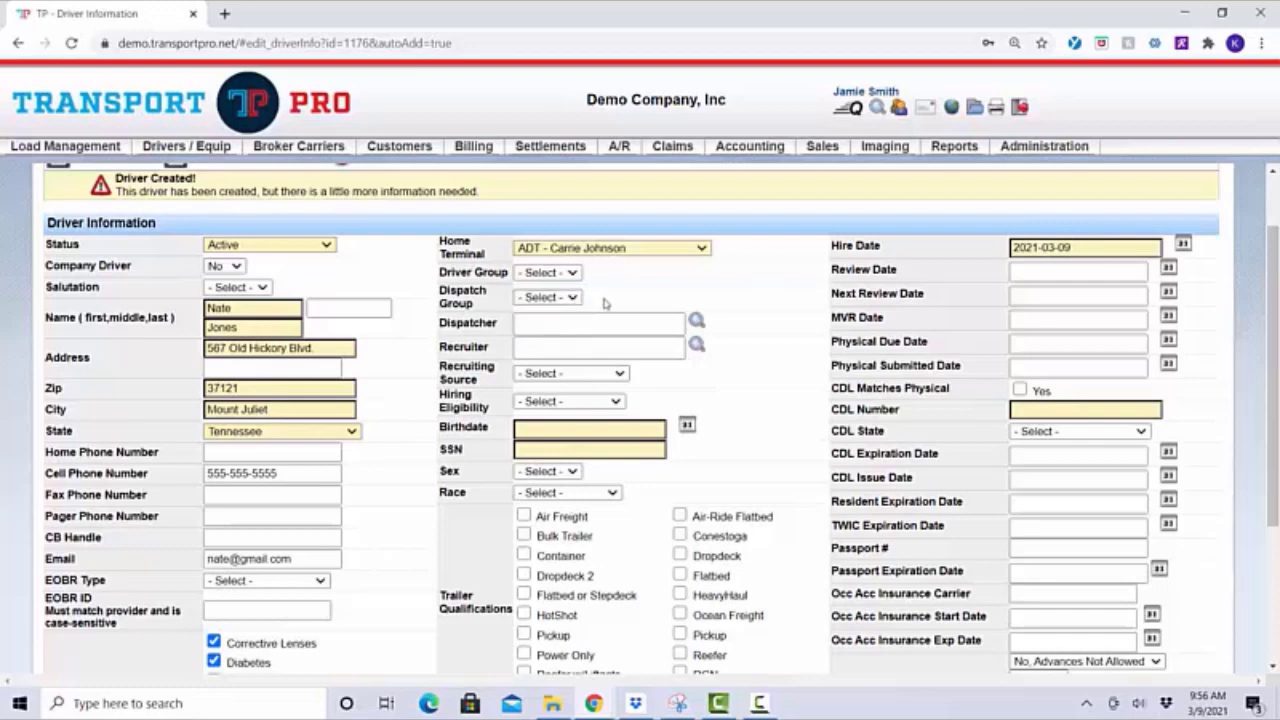
{"action": "left_click", "coordinate": [592, 325]}
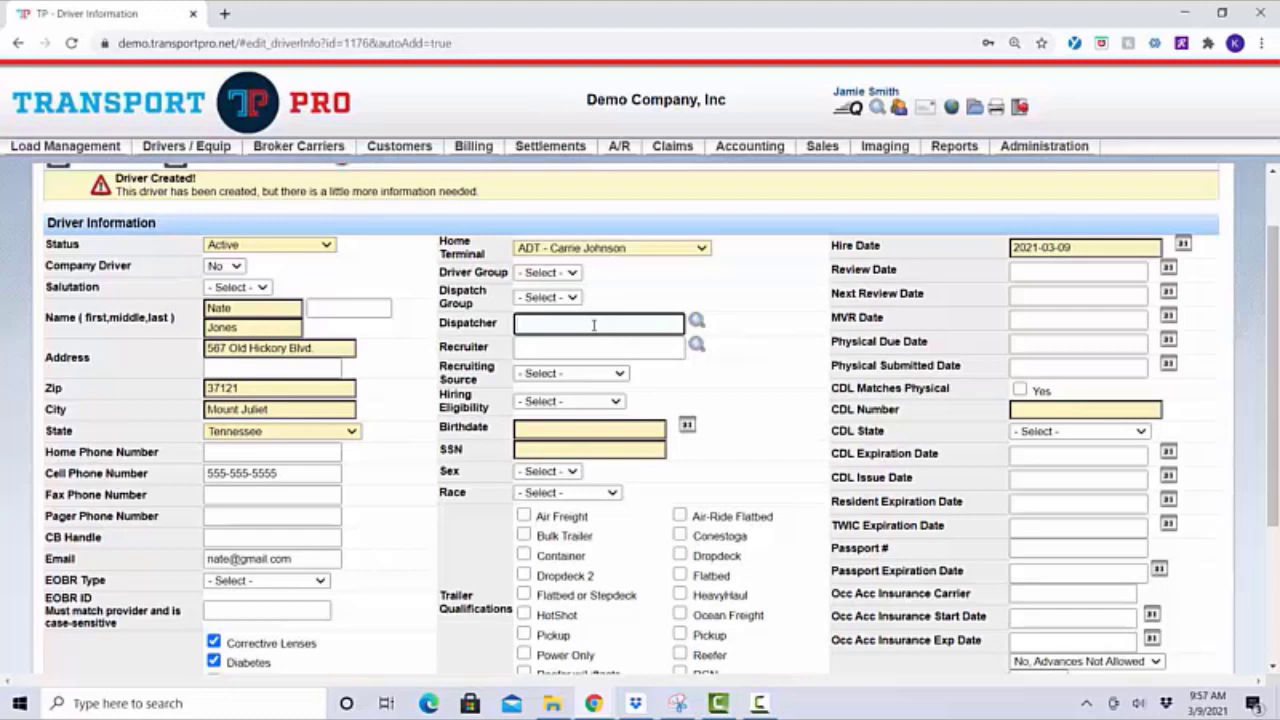
{"action": "left_click", "coordinate": [587, 341]}
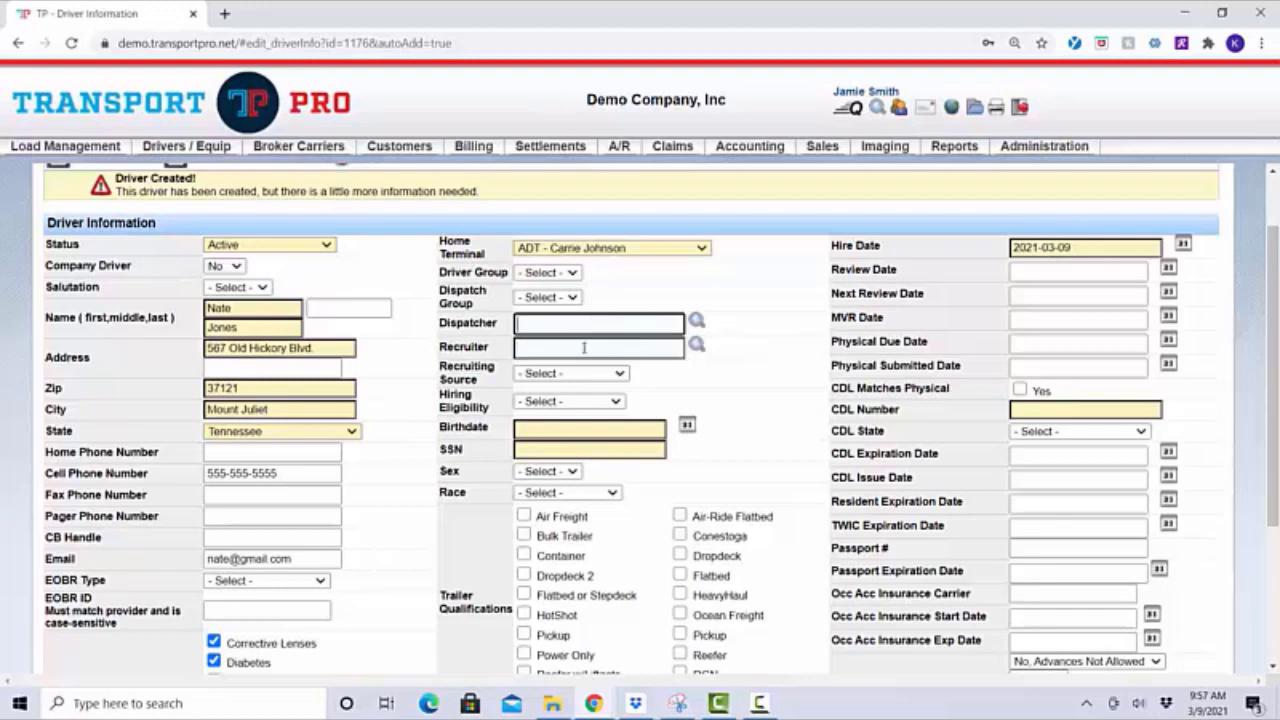
{"action": "left_click", "coordinate": [585, 346]}
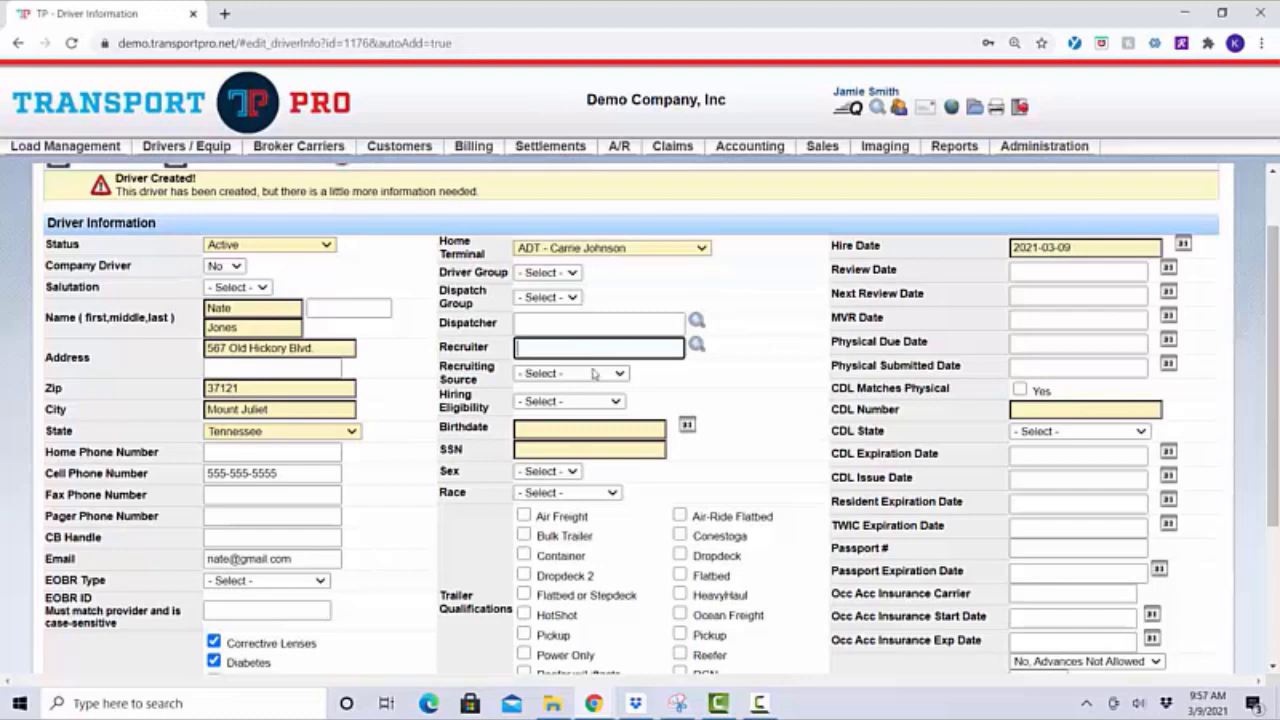
{"action": "left_click", "coordinate": [620, 377]}
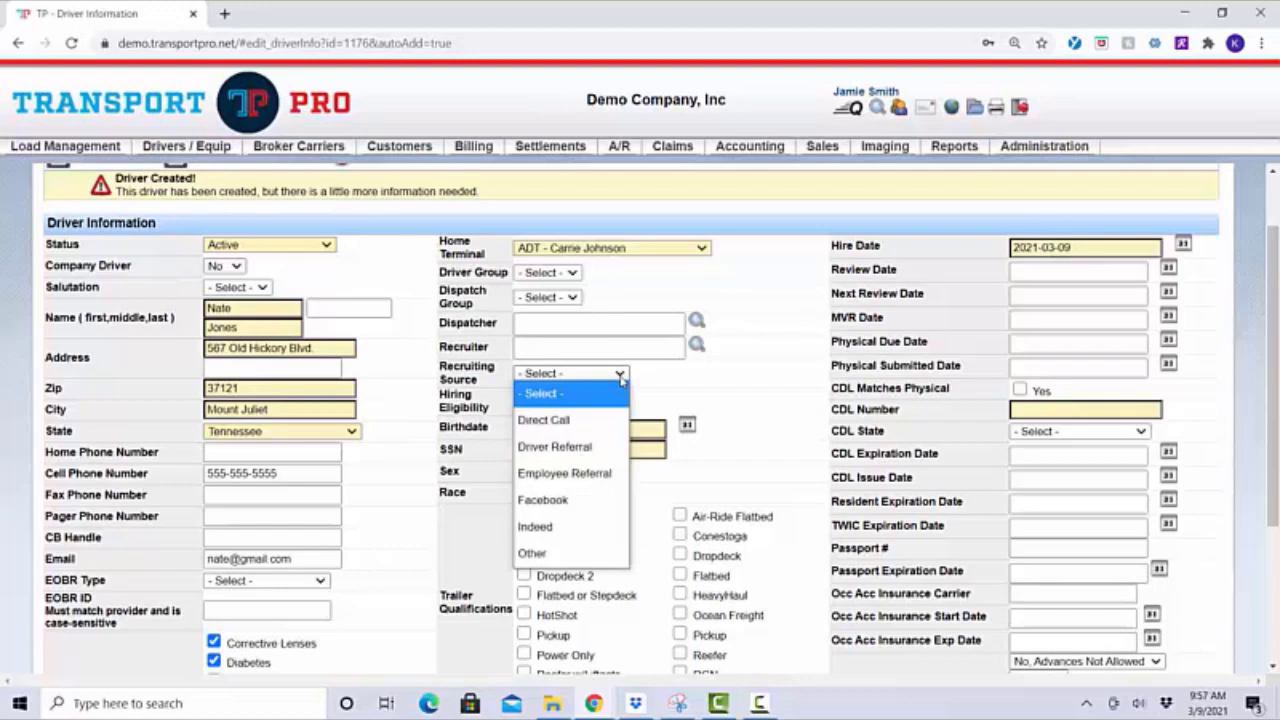
{"action": "left_click", "coordinate": [620, 377]}
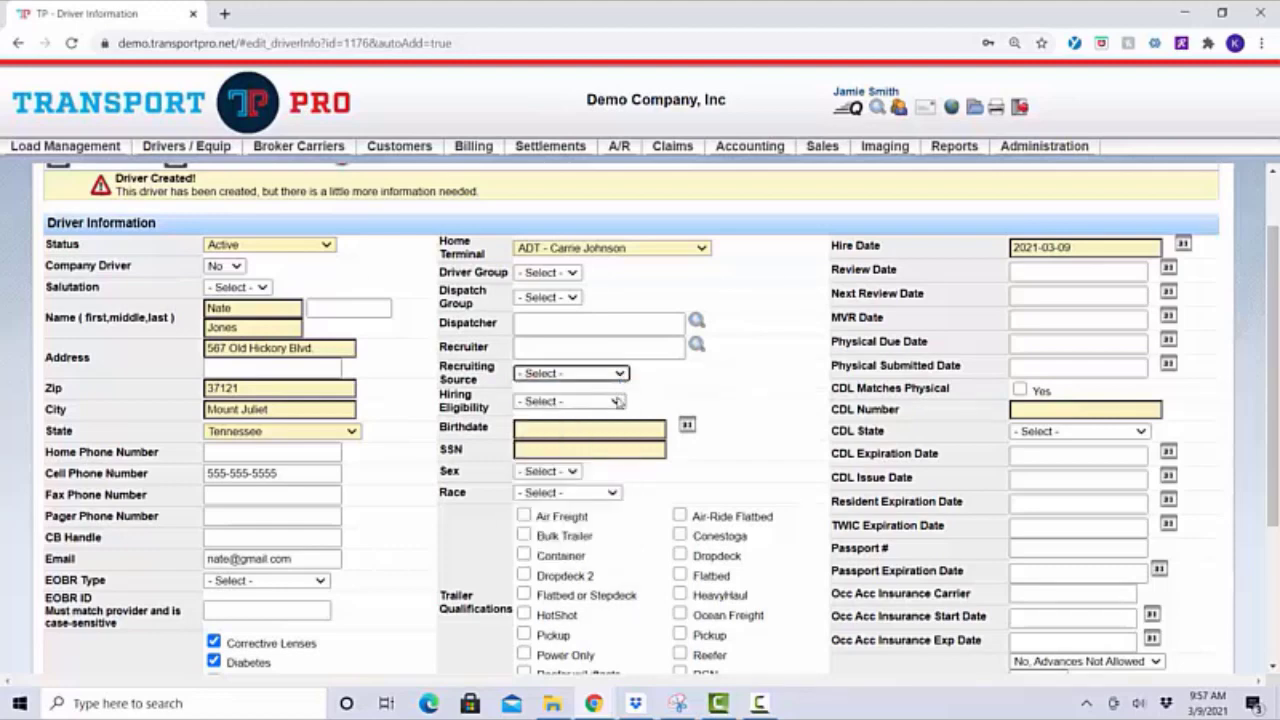
{"action": "left_click", "coordinate": [616, 401]}
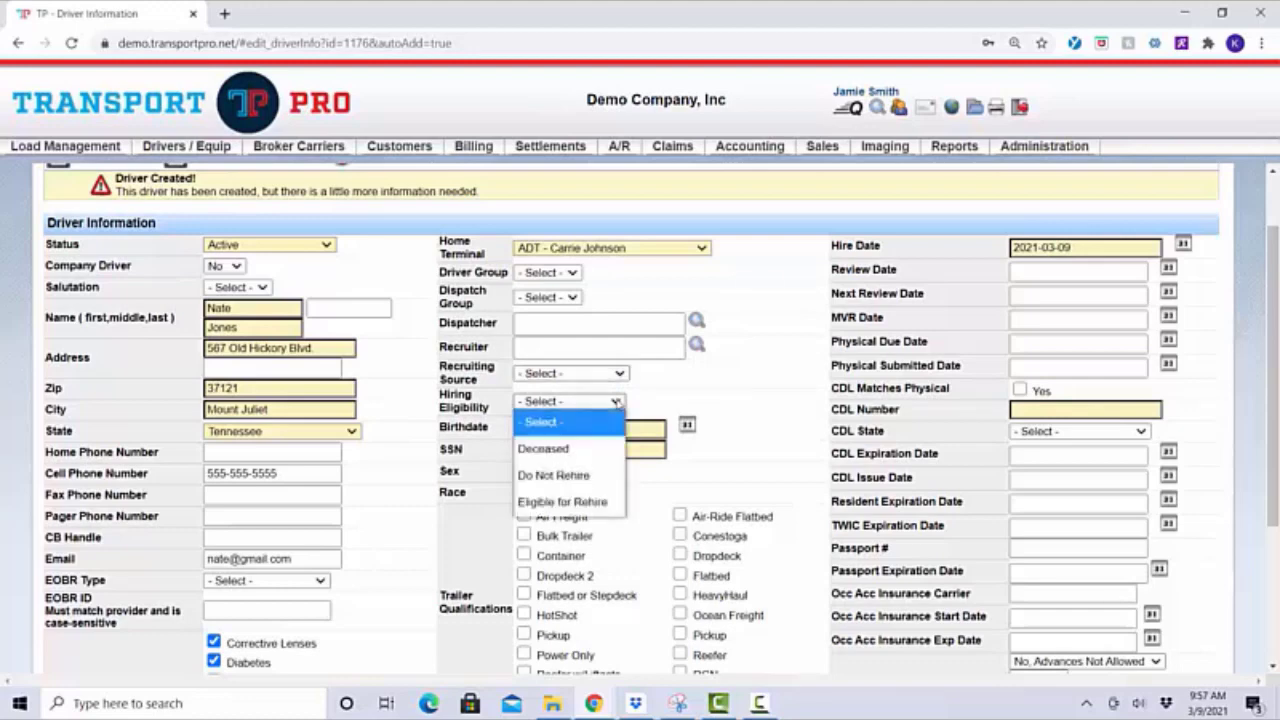
{"action": "left_click", "coordinate": [616, 401]}
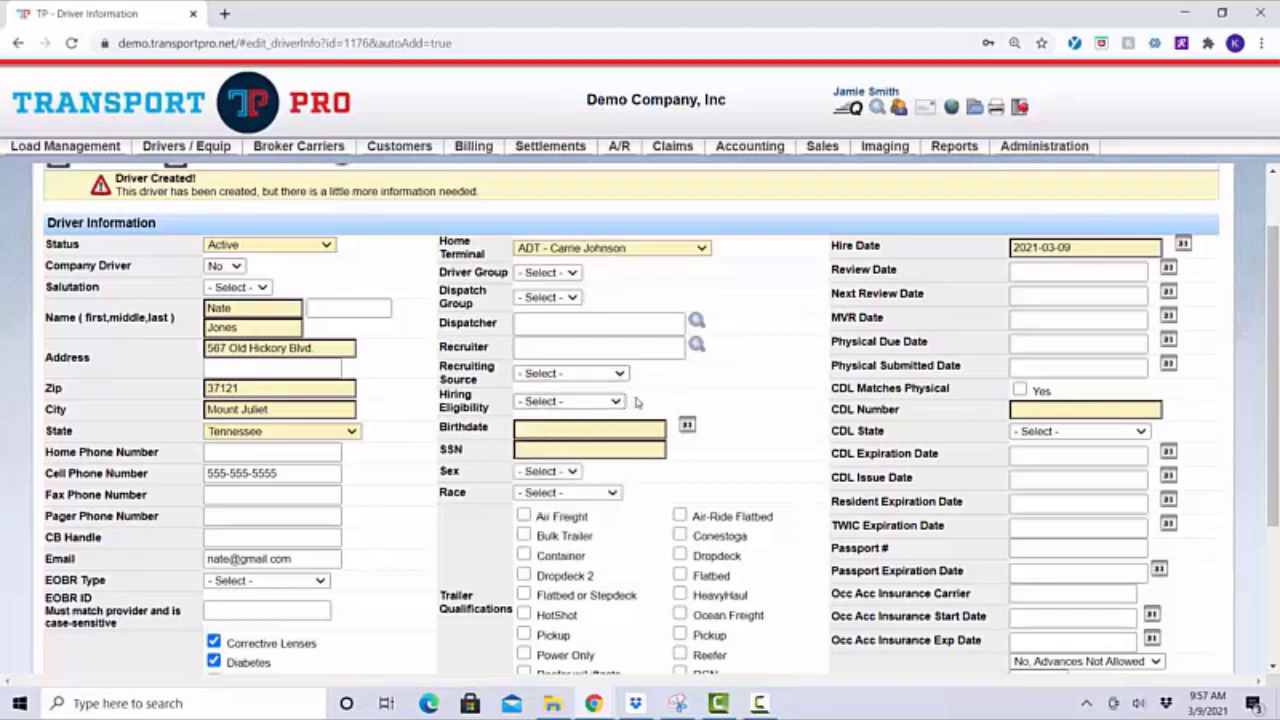
{"action": "scroll", "coordinate": [728, 432], "scroll_direction": "down", "scroll_amount": 1}
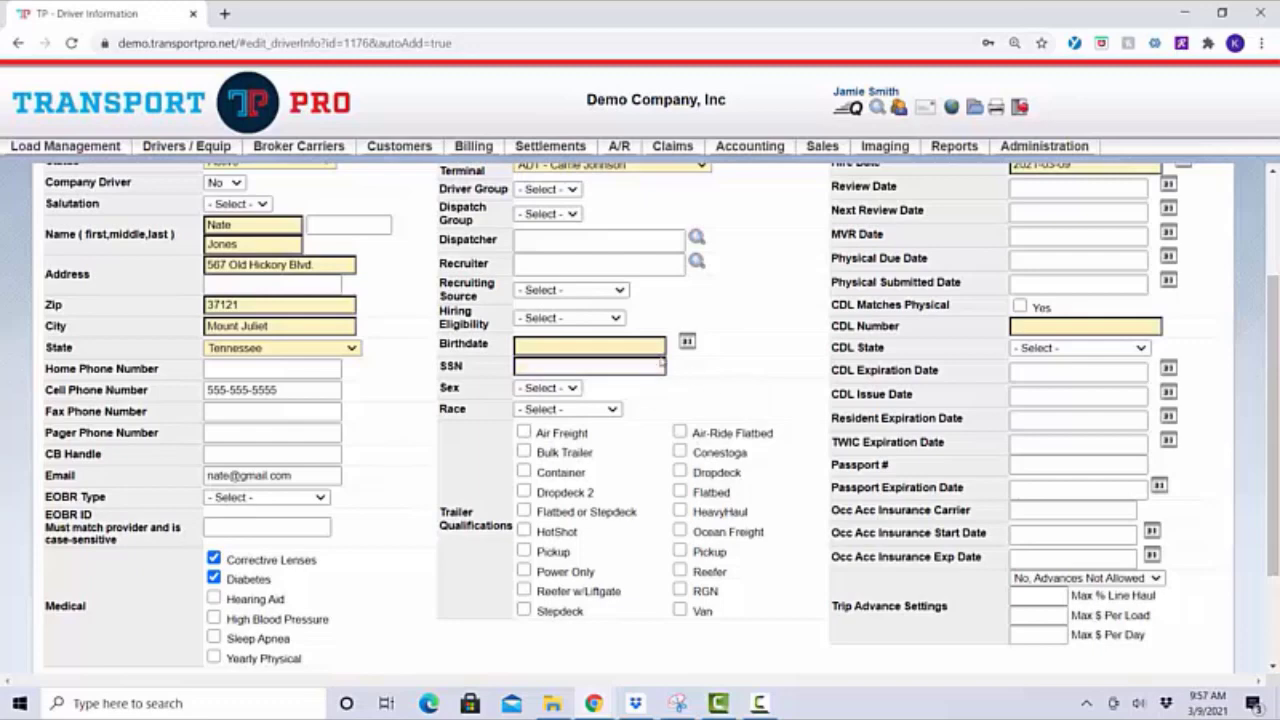
{"action": "left_click", "coordinate": [653, 347]}
{"action": "type", "text": "1"}
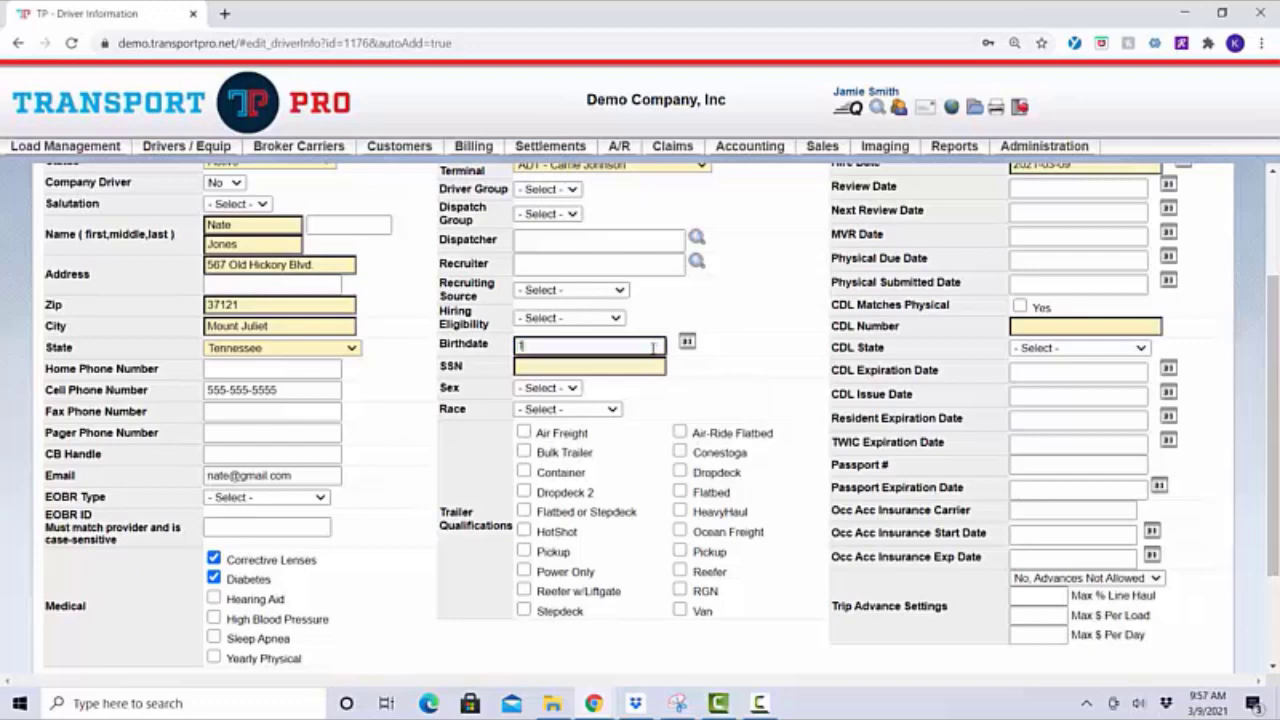
{"action": "type", "text": "976-12-12"}
{"action": "key", "text": "Tab"}
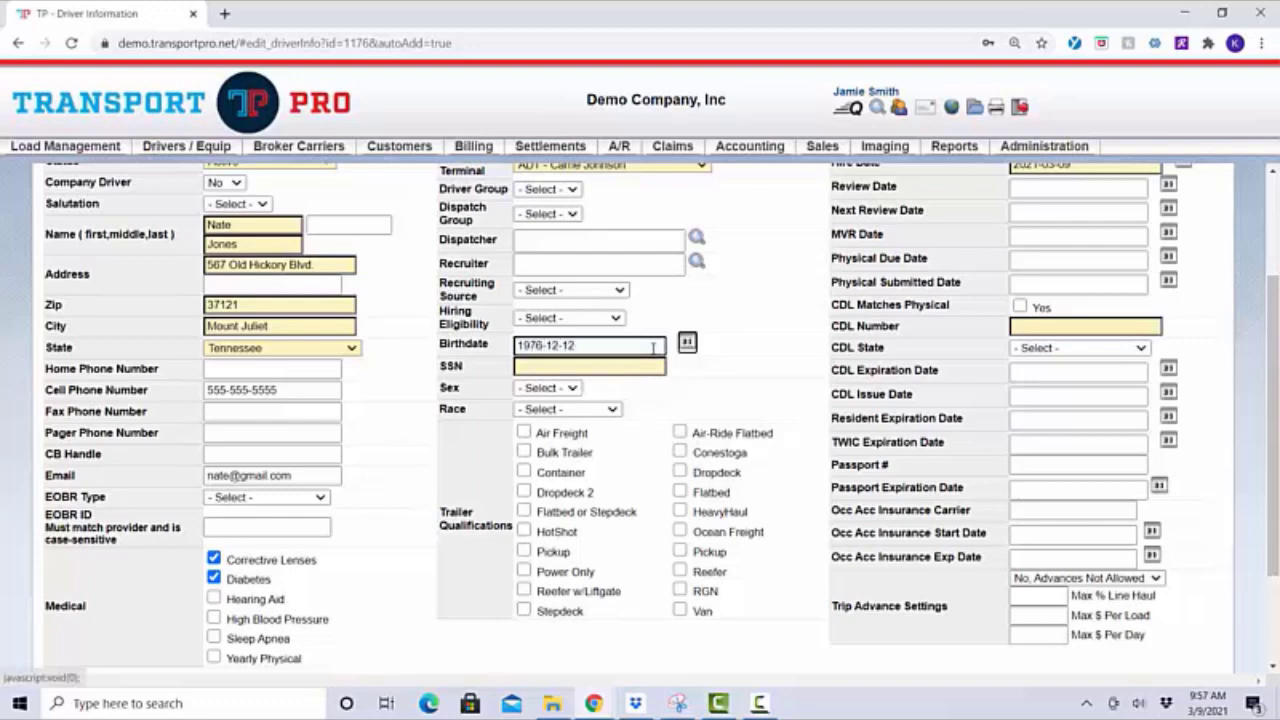
{"action": "left_click", "coordinate": [621, 369]}
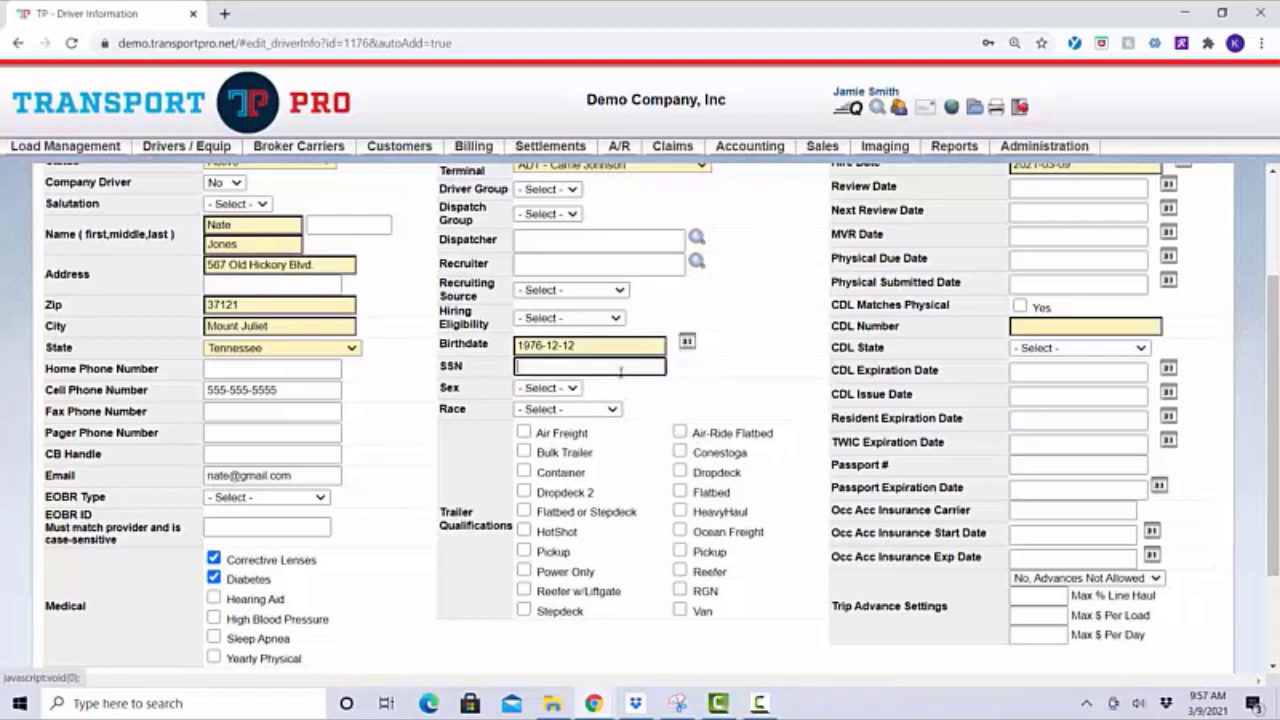
{"action": "type", "text": "222-22-2222"}
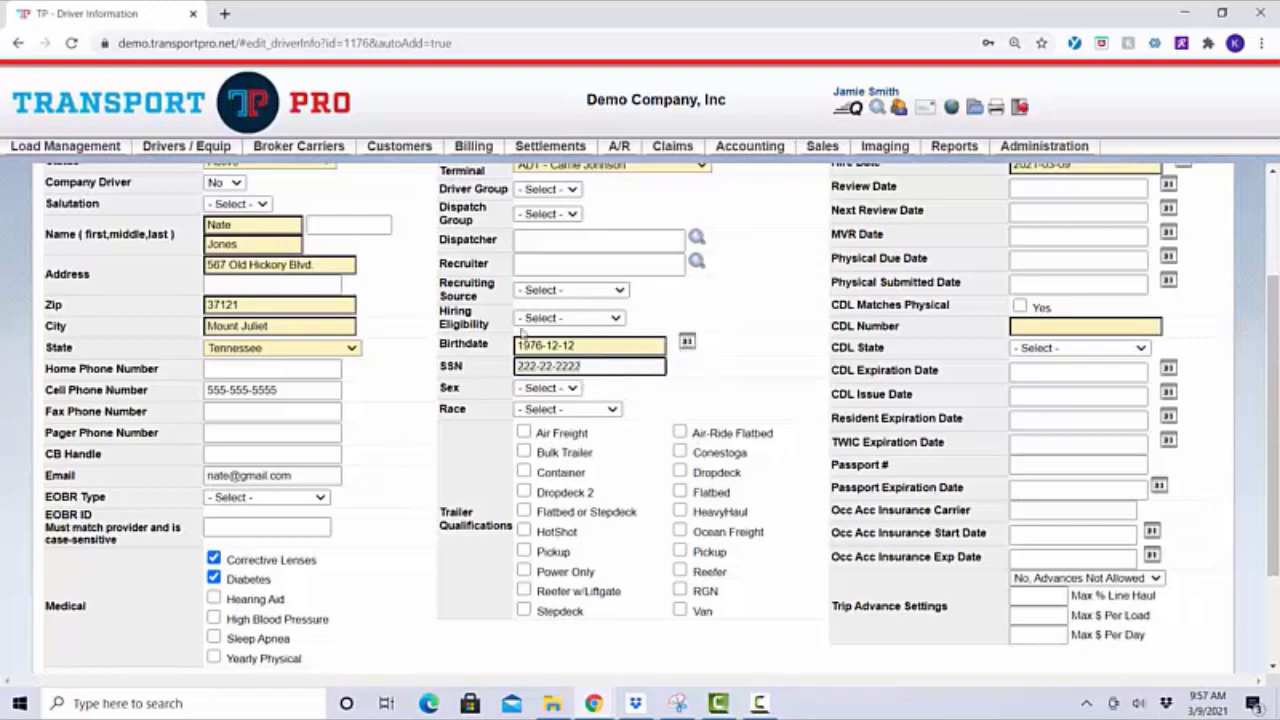
{"action": "left_click", "coordinate": [716, 386]}
{"action": "scroll", "coordinate": [716, 386], "scroll_direction": "down", "scroll_amount": 1}
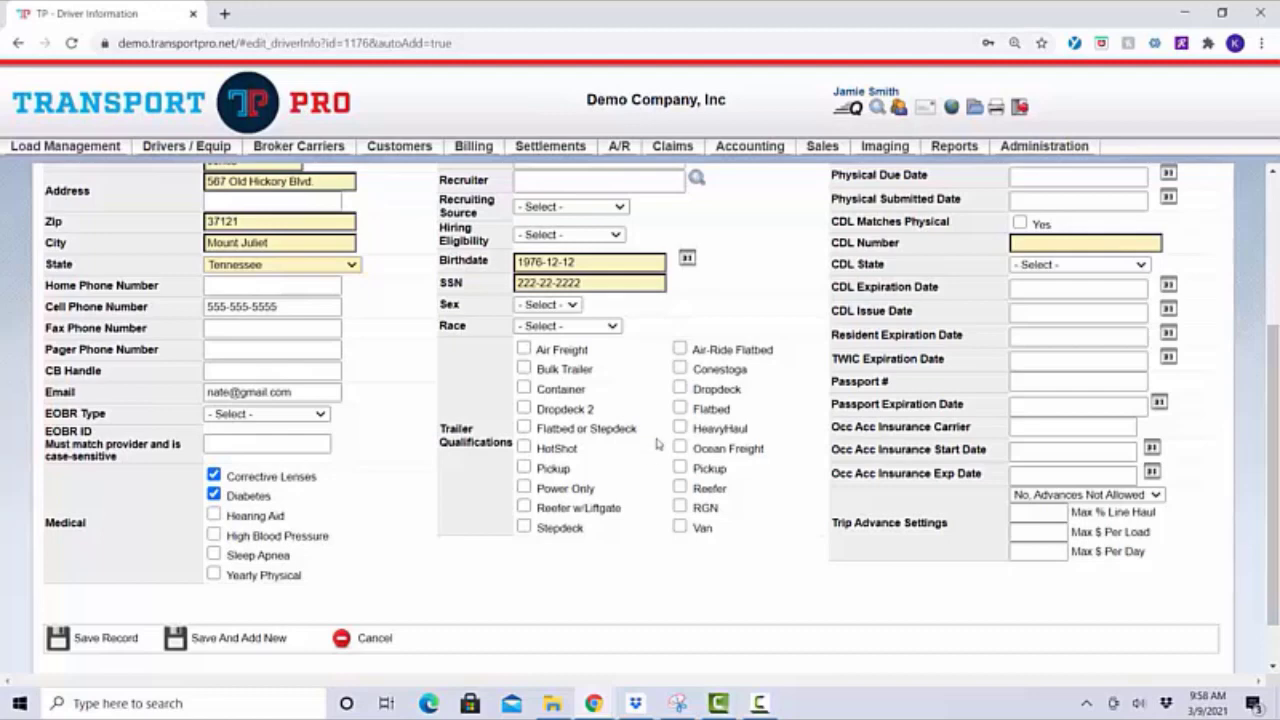
Check the Van and Reefer trailer qualifications
{"action": "left_click", "coordinate": [680, 527]}
{"action": "left_click", "coordinate": [680, 487]}
{"action": "scroll", "coordinate": [798, 532], "scroll_direction": "up", "scroll_amount": 1}
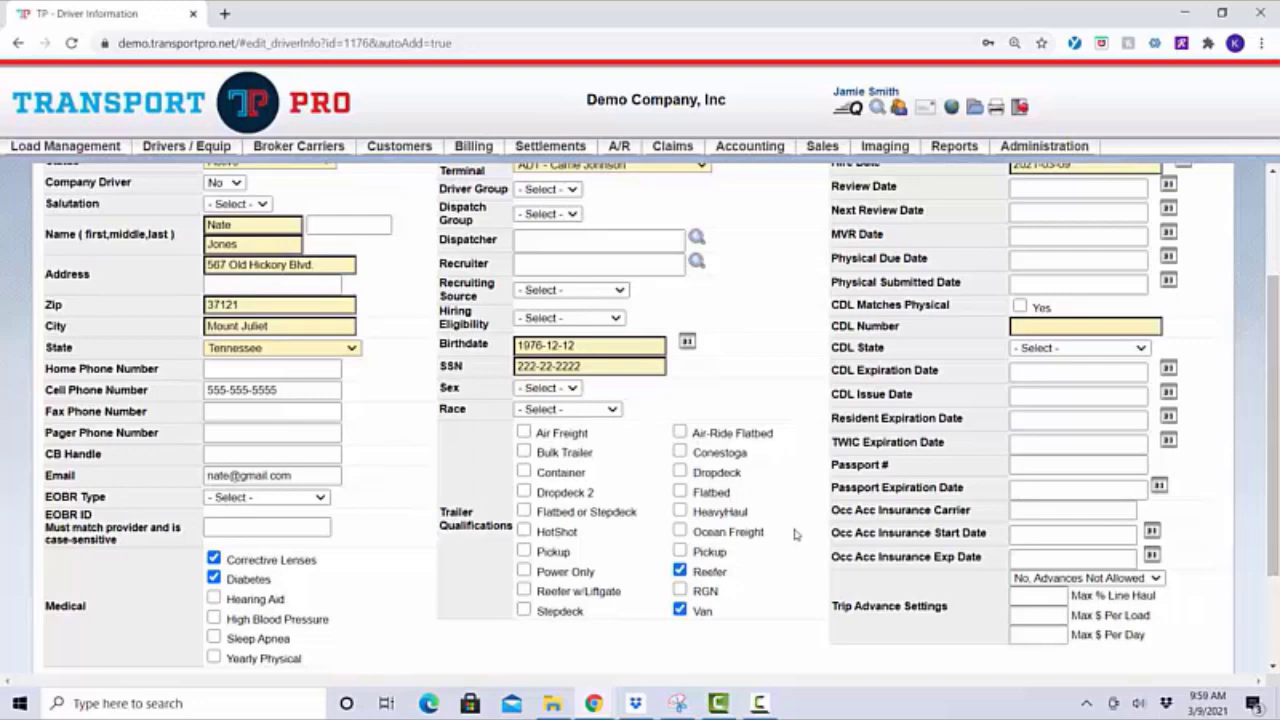
Set the Review Date to 2021-05-13 using the calendar
{"action": "scroll", "coordinate": [795, 534], "scroll_direction": "up", "scroll_amount": 1}
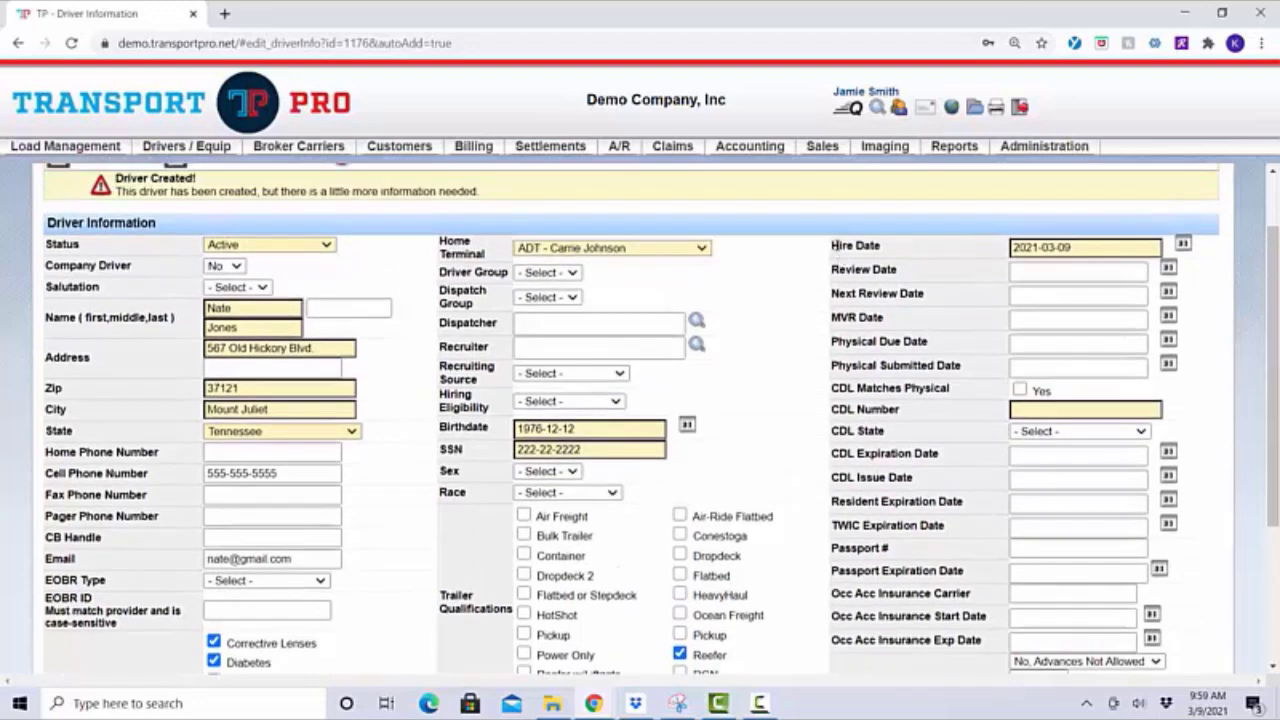
{"action": "left_click_drag", "start_coordinate": [833, 245], "coordinate": [884, 245]}
{"action": "left_click", "coordinate": [921, 256]}
{"action": "left_click", "coordinate": [1088, 271]}
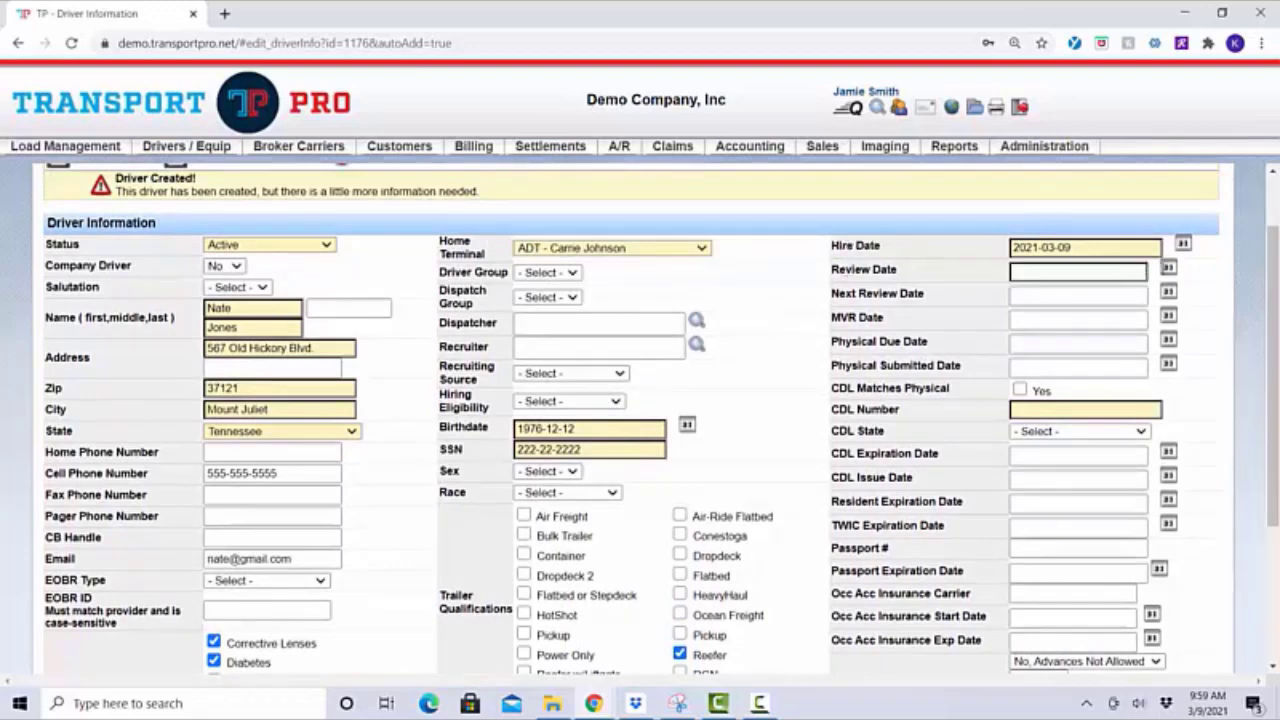
{"action": "left_click", "coordinate": [1168, 268]}
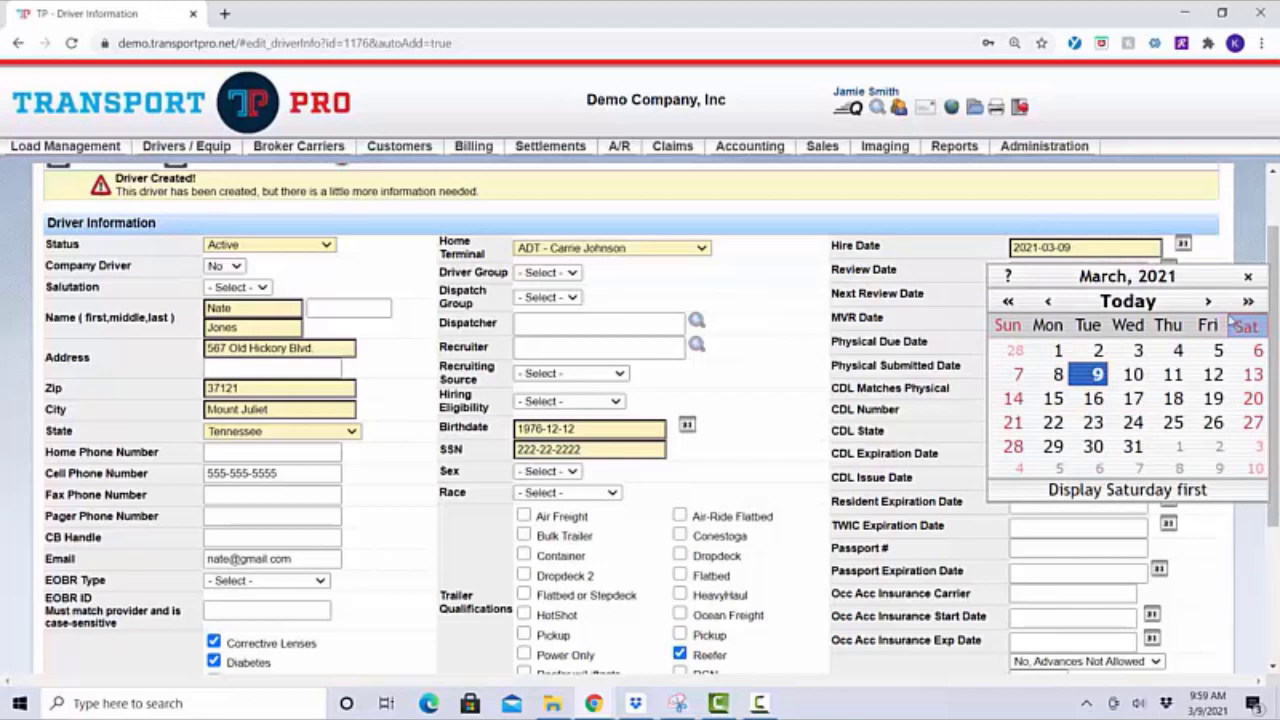
{"action": "left_click", "coordinate": [1207, 301]}
{"action": "left_click", "coordinate": [1207, 301]}
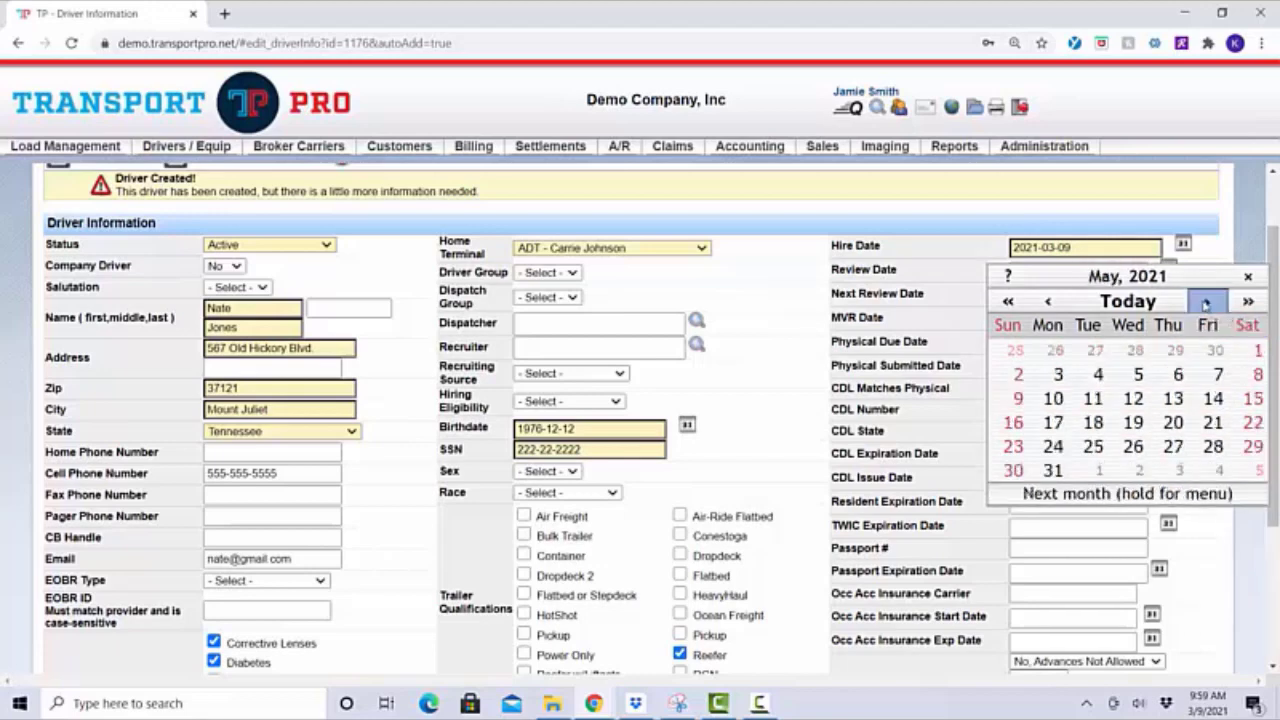
{"action": "left_click", "coordinate": [1168, 398]}
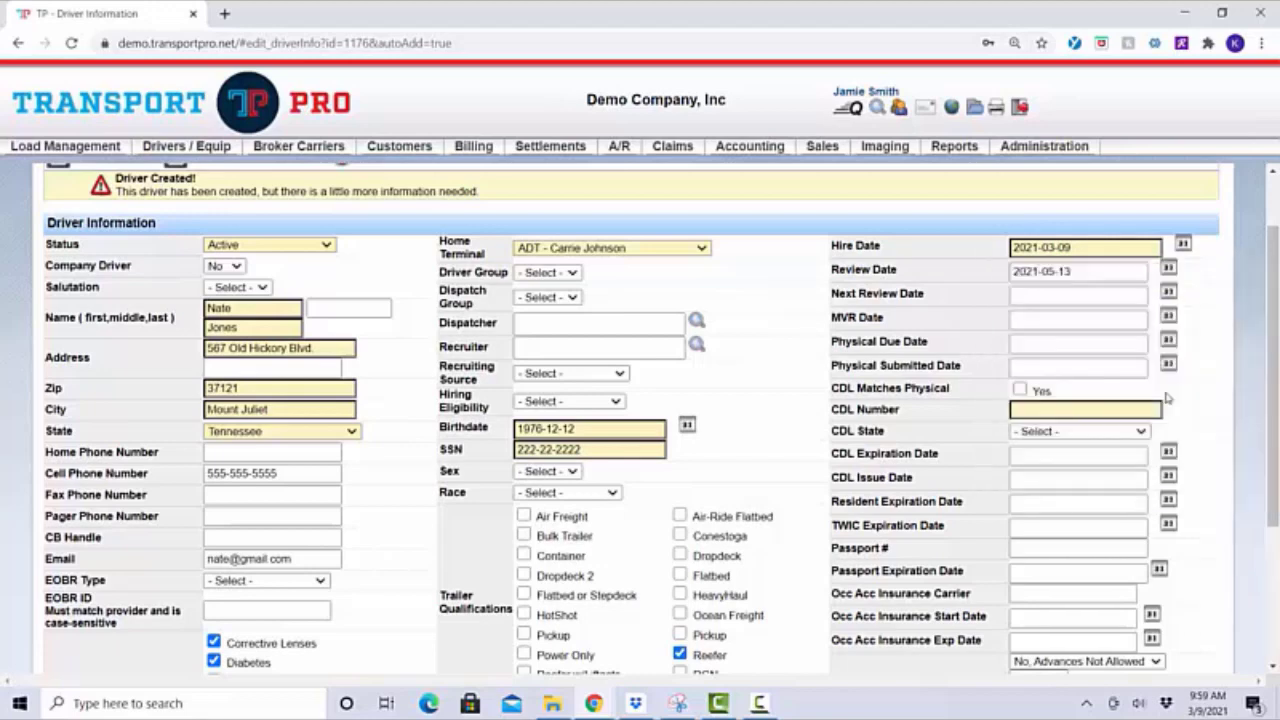
Set the Next Review Date to 2022-03-17, leaving MVR and Physical dates blank
{"action": "left_click", "coordinate": [1168, 294]}
{"action": "left_click", "coordinate": [1245, 326]}
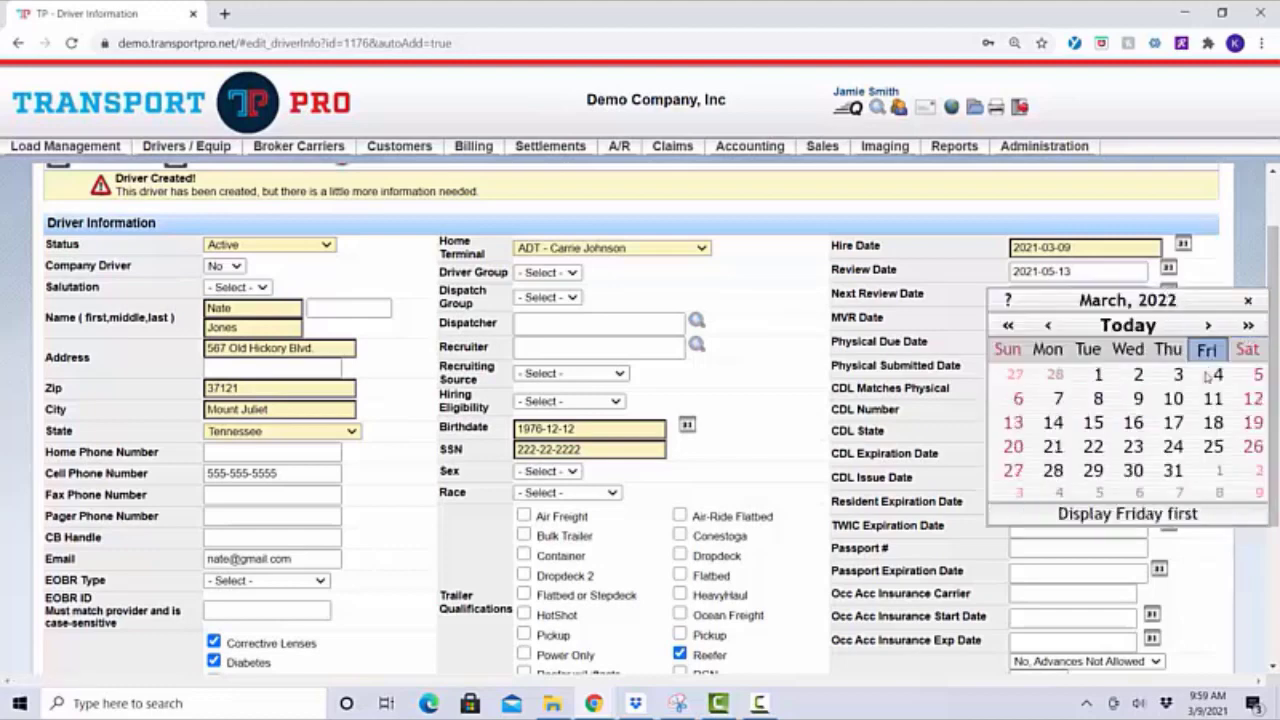
{"action": "left_click", "coordinate": [1174, 423]}
{"action": "left_click", "coordinate": [1045, 321]}
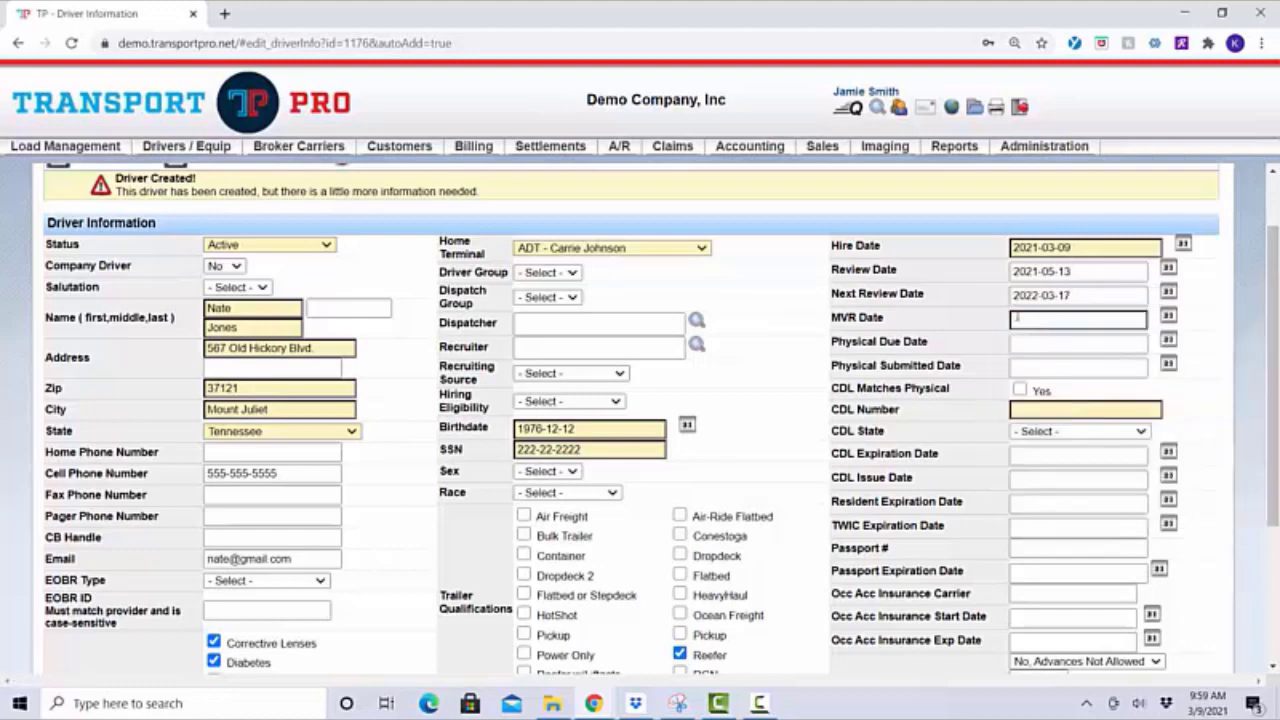
{"action": "left_click", "coordinate": [1053, 344]}
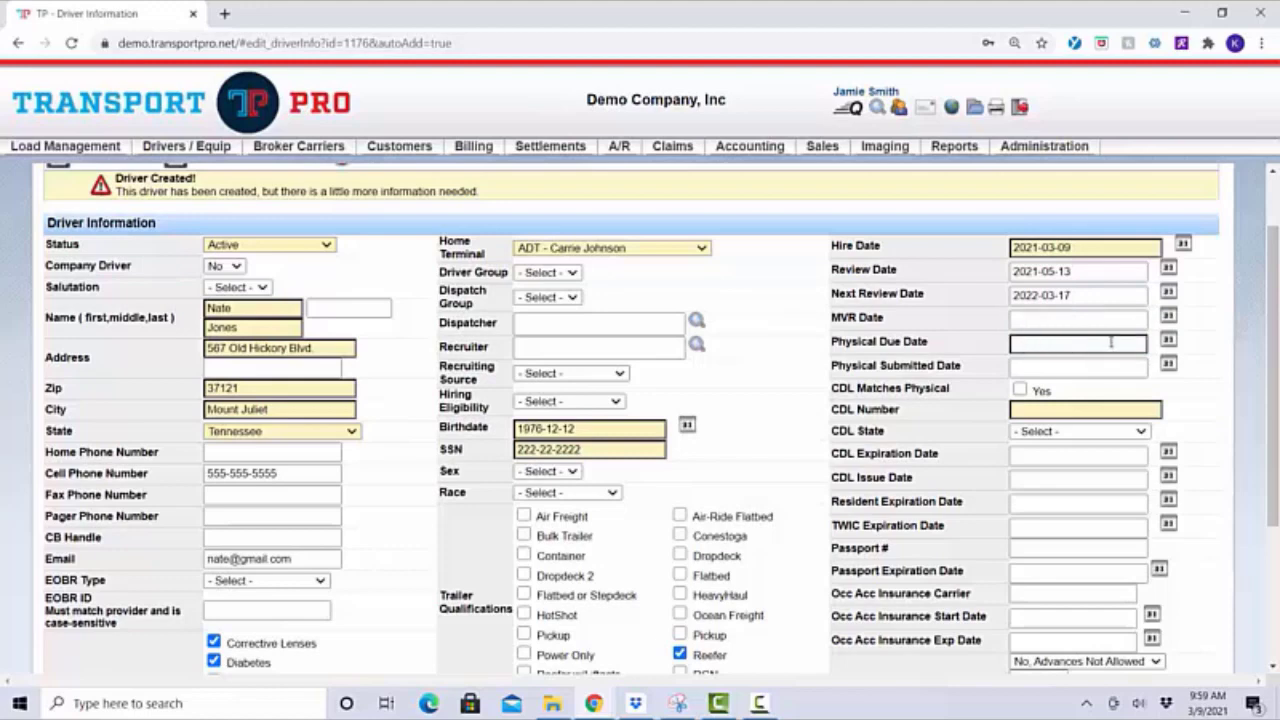
{"action": "left_click", "coordinate": [1050, 366]}
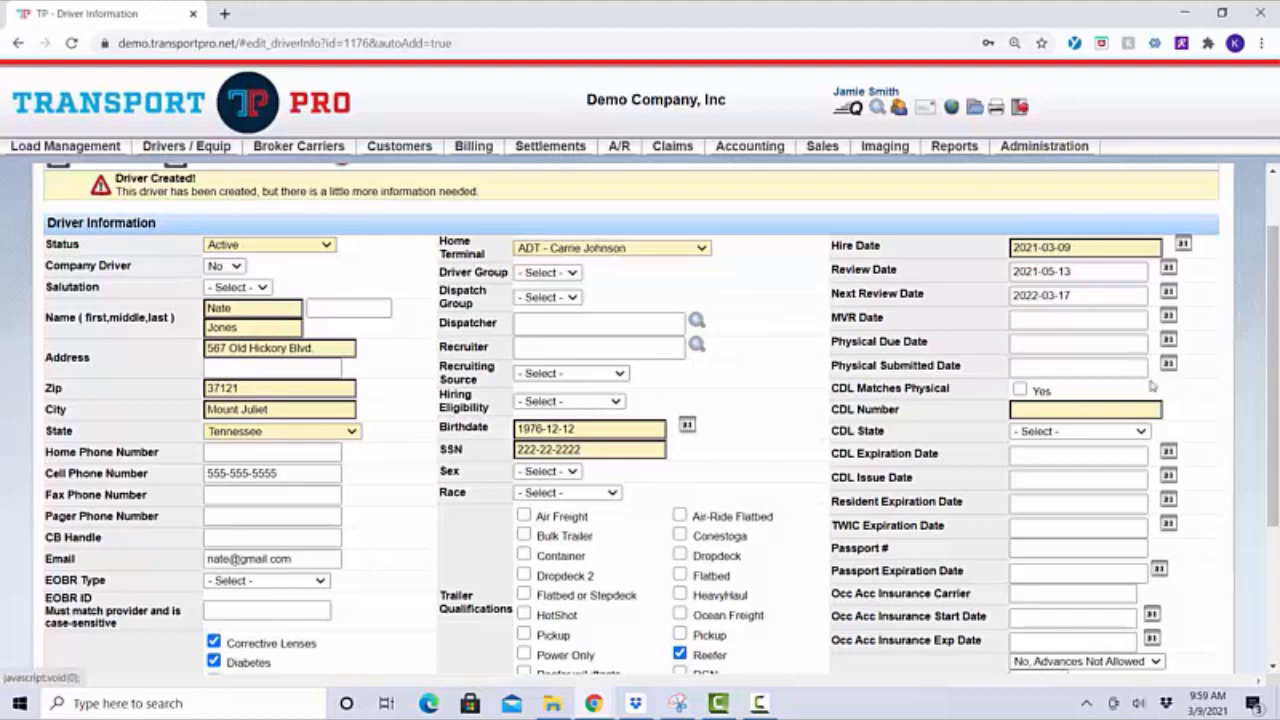
Enter the driver's CDL number and choose Indiana as the CDL State
{"action": "left_click", "coordinate": [1035, 409]}
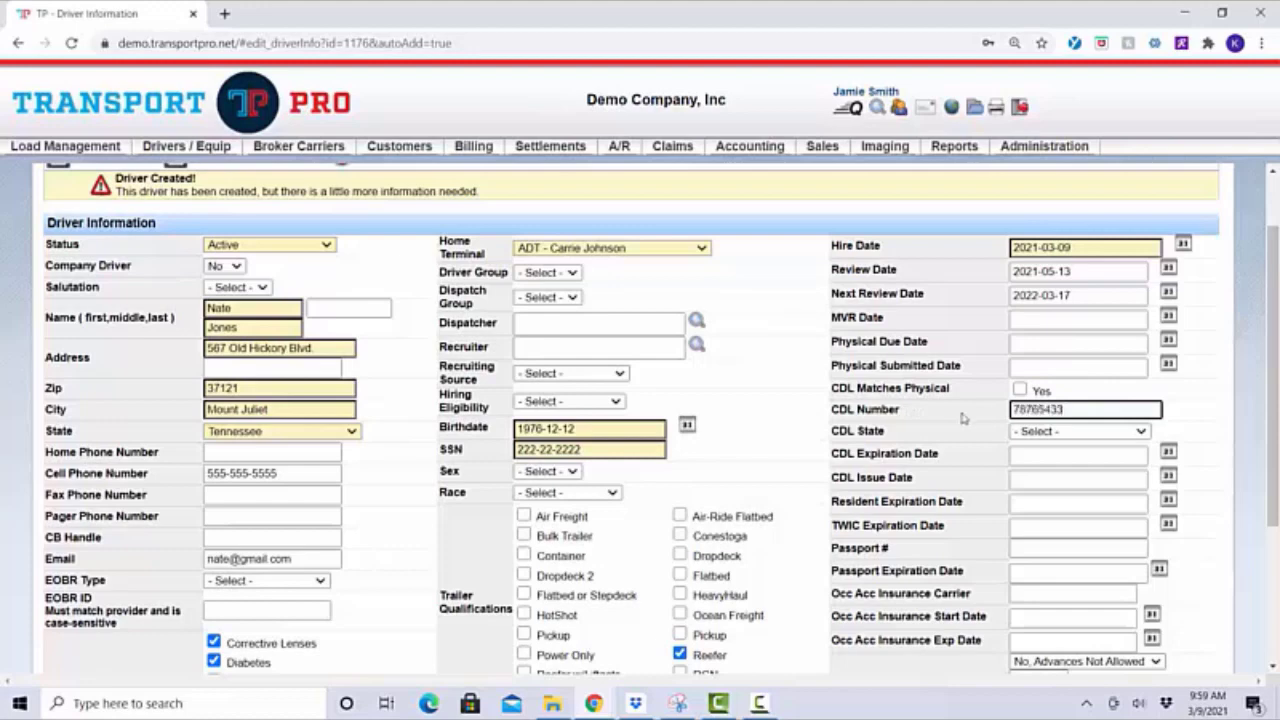
{"action": "left_click", "coordinate": [1080, 431]}
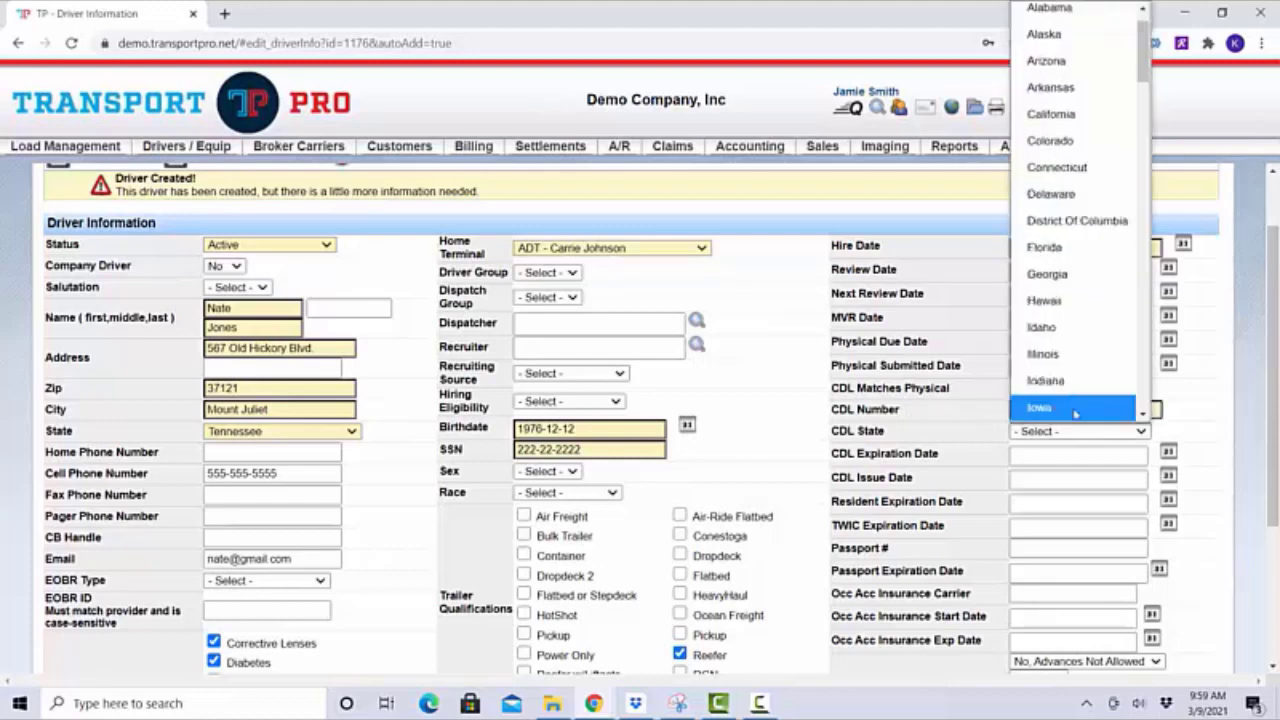
{"action": "left_click", "coordinate": [1073, 381]}
Set the CDL Expiration Date to 2022-03-10 from the calendar
{"action": "left_click", "coordinate": [1168, 452]}
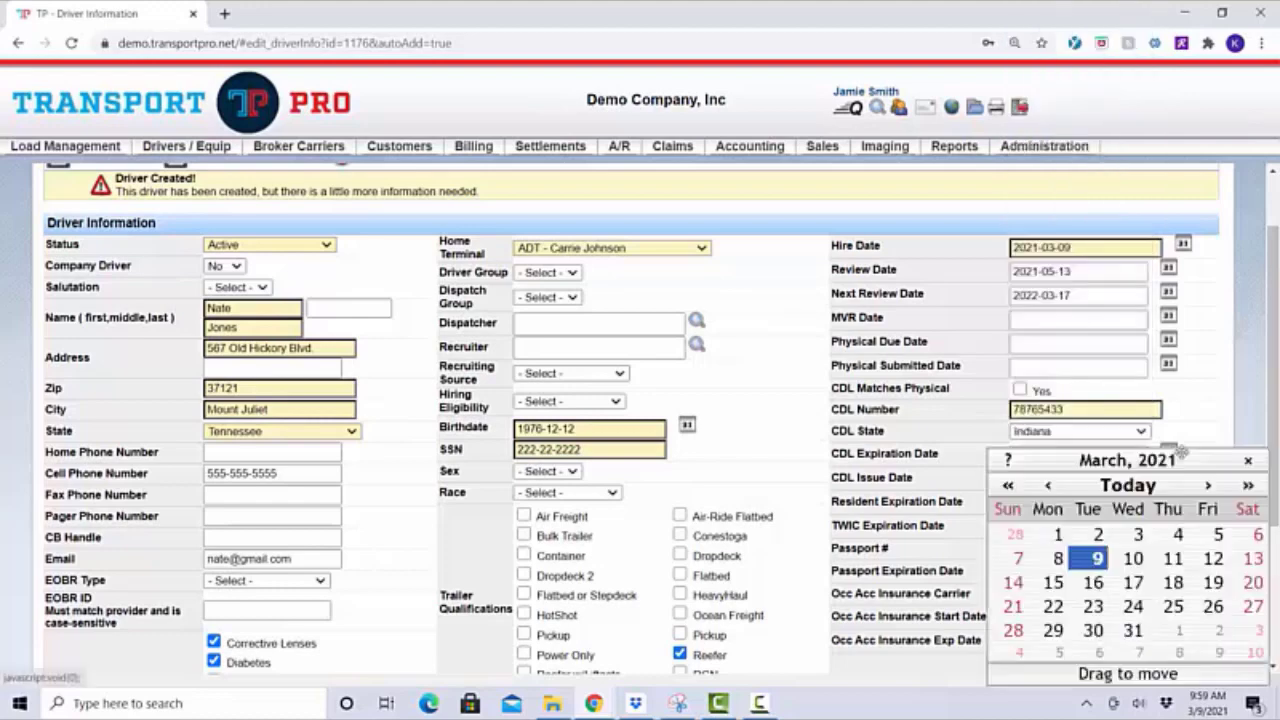
{"action": "left_click", "coordinate": [1247, 486]}
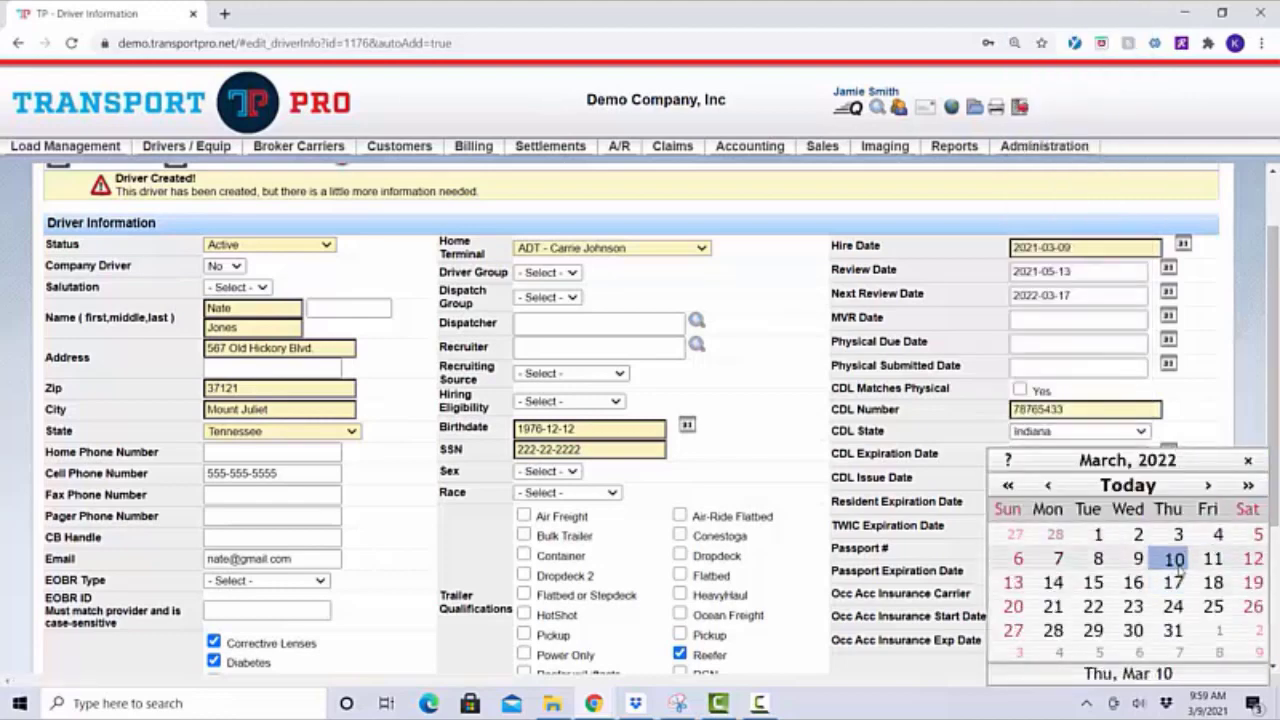
{"action": "left_click", "coordinate": [1172, 558]}
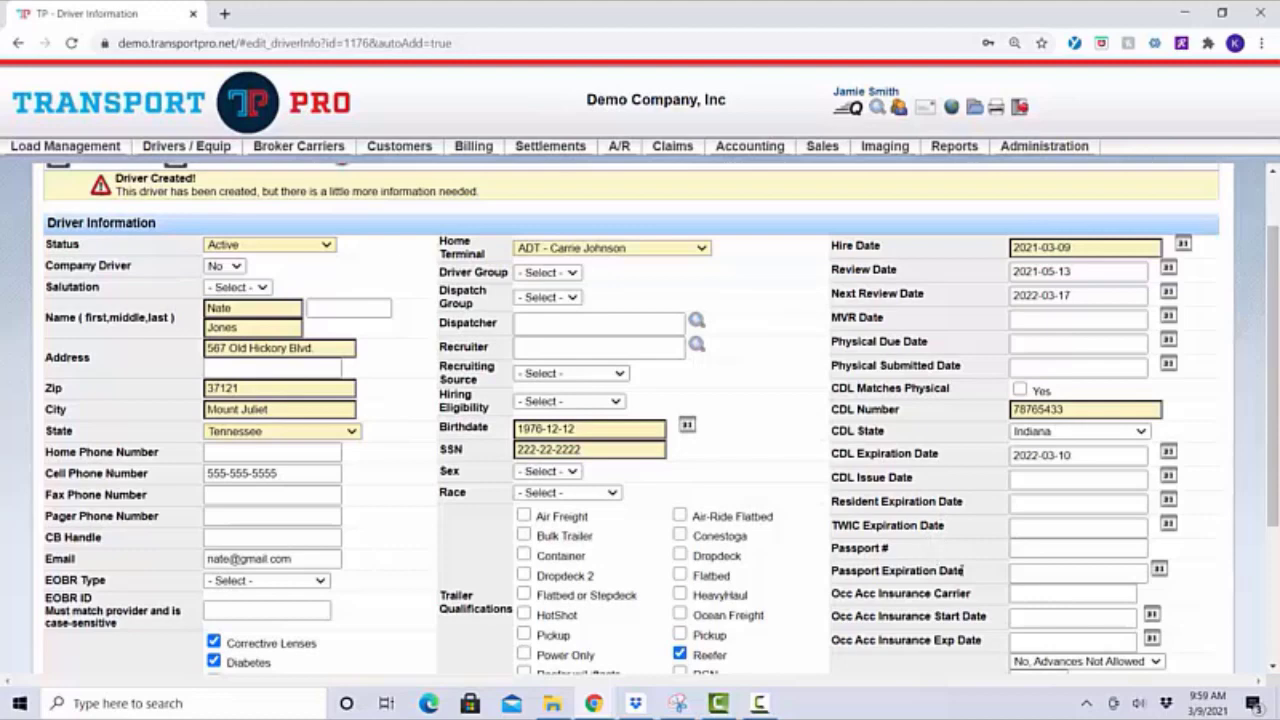
{"action": "left_click_drag", "start_coordinate": [963, 615], "coordinate": [966, 638]}
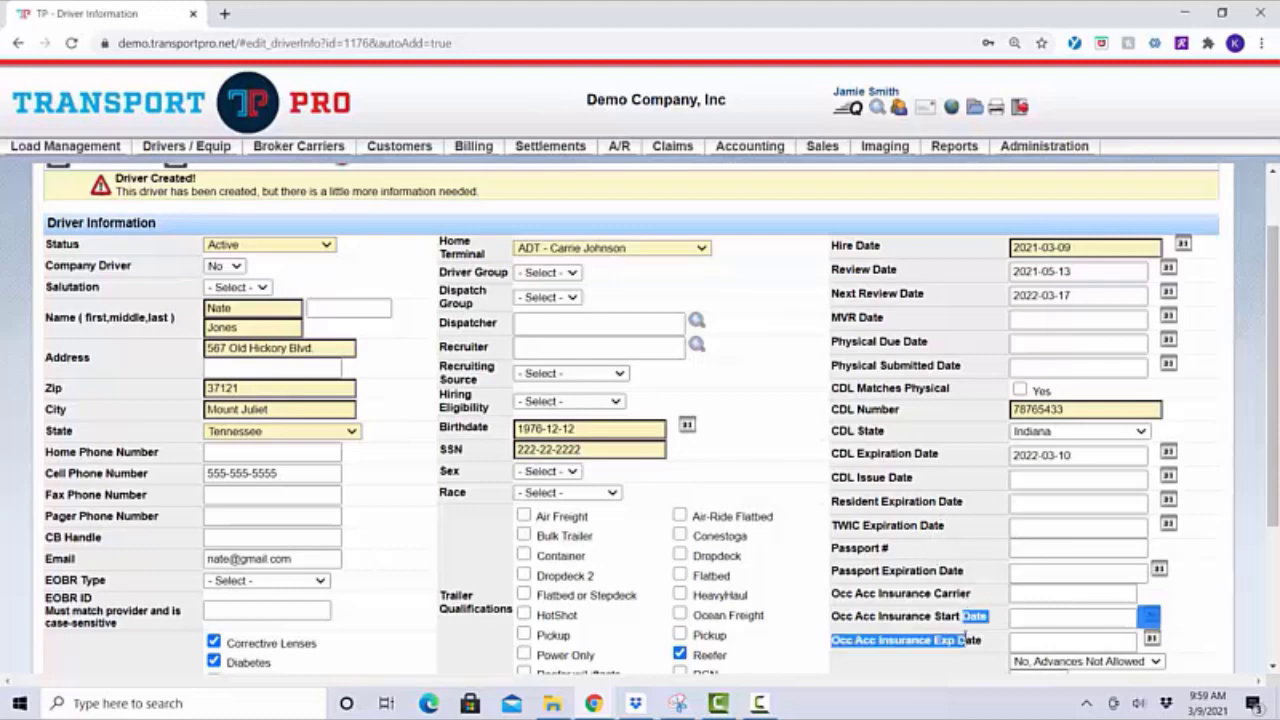
{"action": "left_click", "coordinate": [916, 628]}
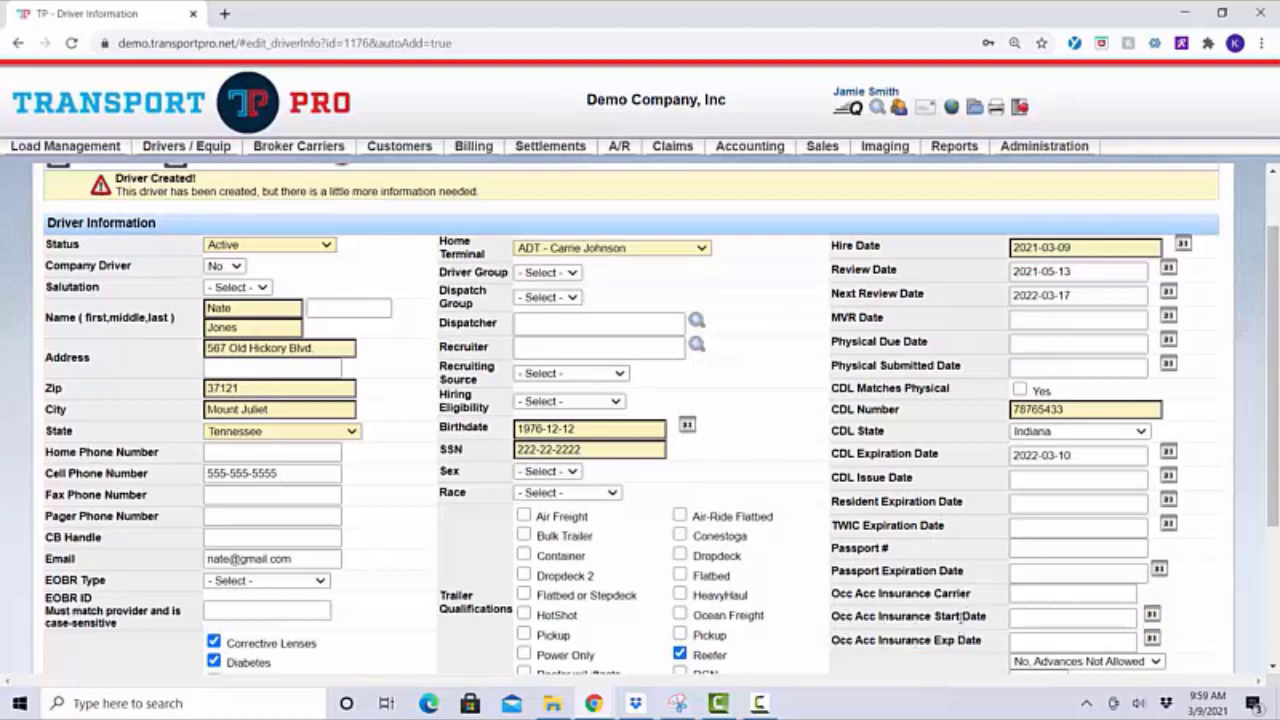
{"action": "scroll", "coordinate": [938, 612], "scroll_direction": "down", "scroll_amount": 3}
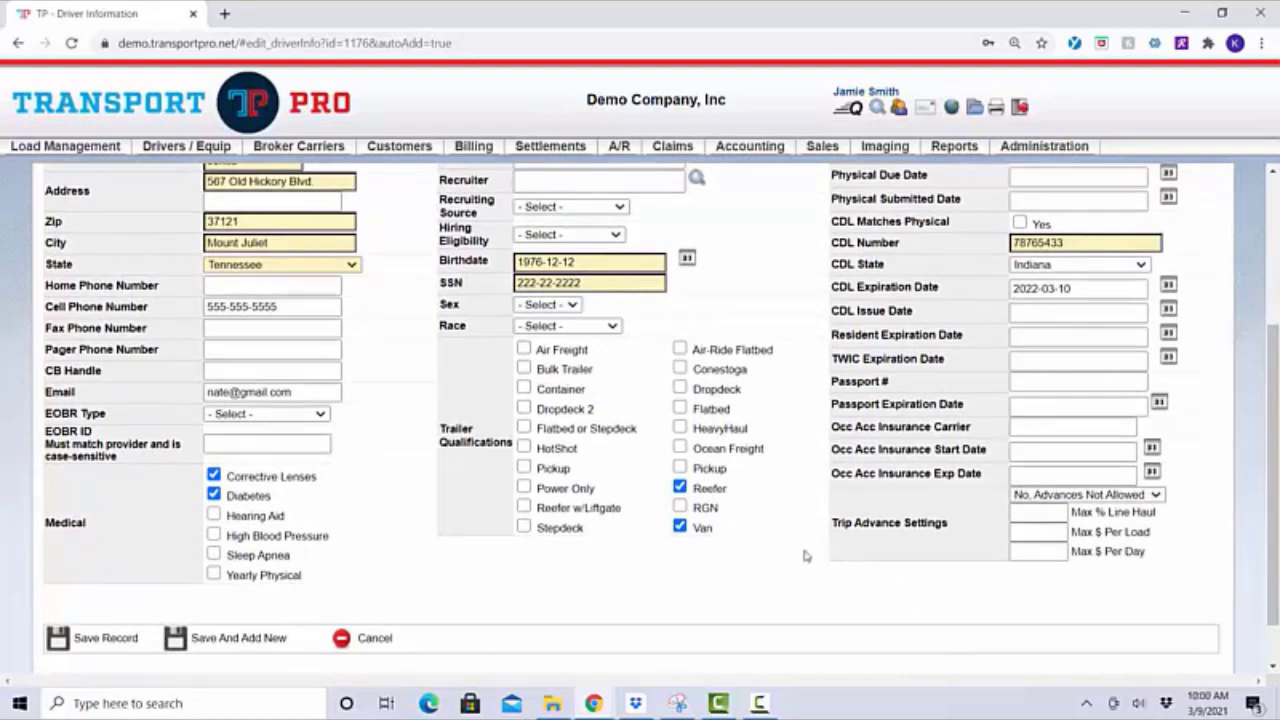
{"action": "scroll", "coordinate": [785, 338], "scroll_direction": "up", "scroll_amount": 1}
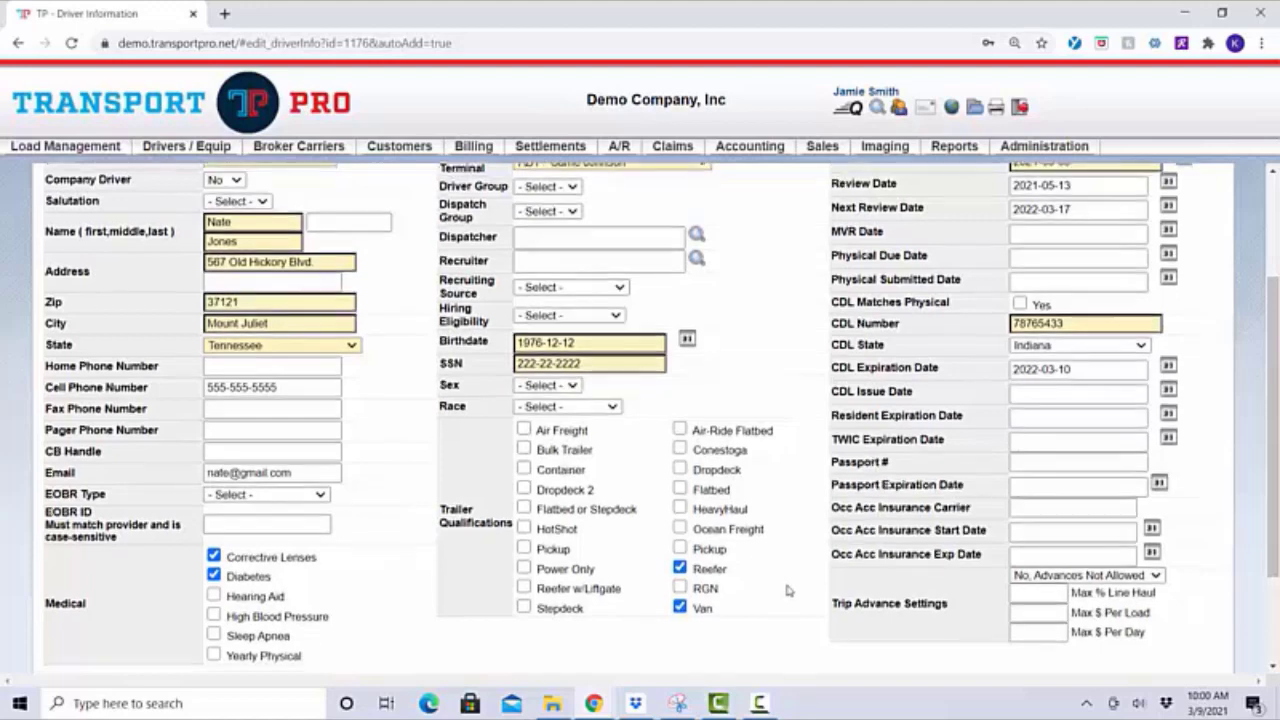
{"action": "scroll", "coordinate": [787, 591], "scroll_direction": "down", "scroll_amount": 1}
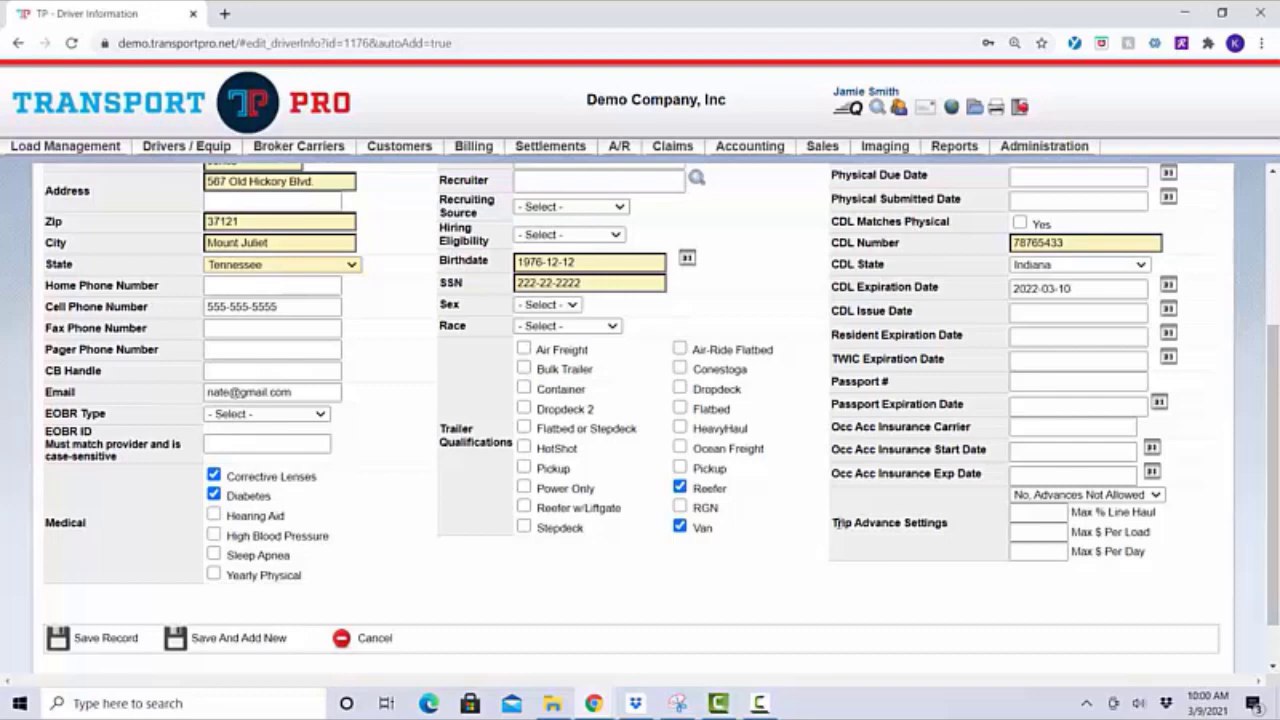
{"action": "left_click_drag", "start_coordinate": [831, 523], "coordinate": [955, 526]}
{"action": "left_click", "coordinate": [953, 546]}
Save the new driver record to open its Driver Summary
{"action": "left_click", "coordinate": [104, 638]}
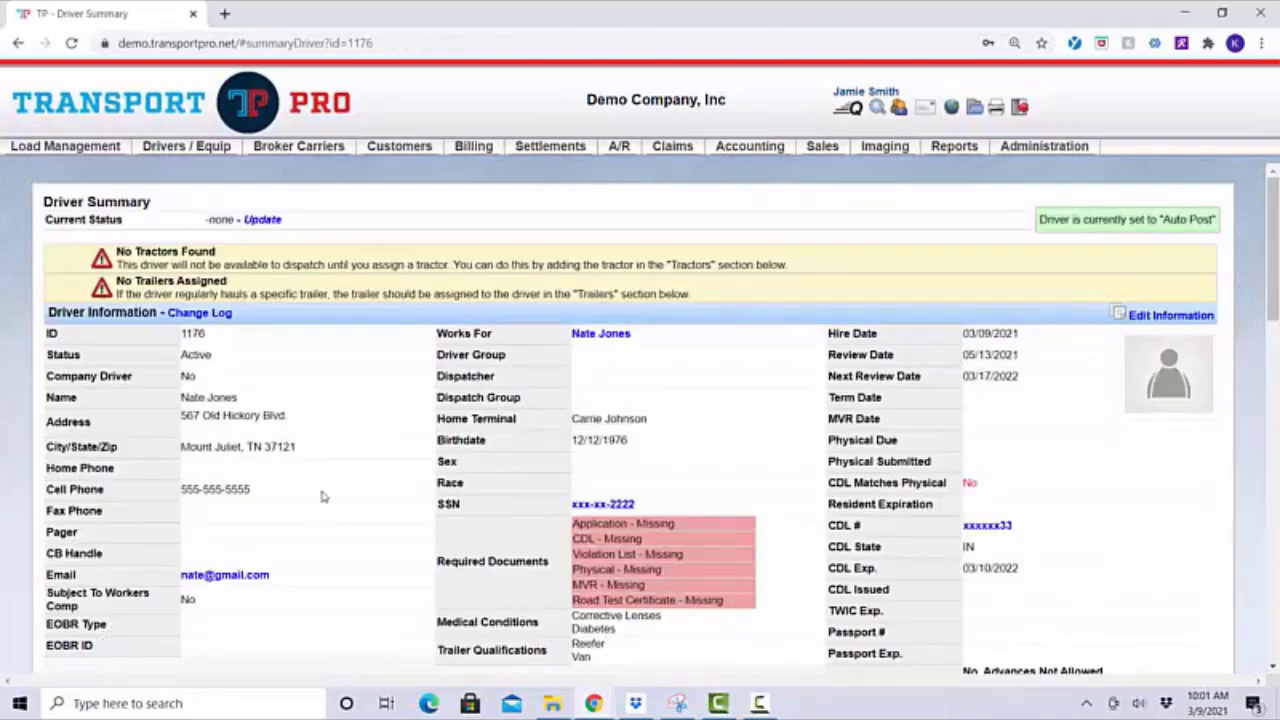
Search owners with terminal AGENT 102 and open the third listed owner's summary
{"action": "mouse_move", "coordinate": [195, 147]}
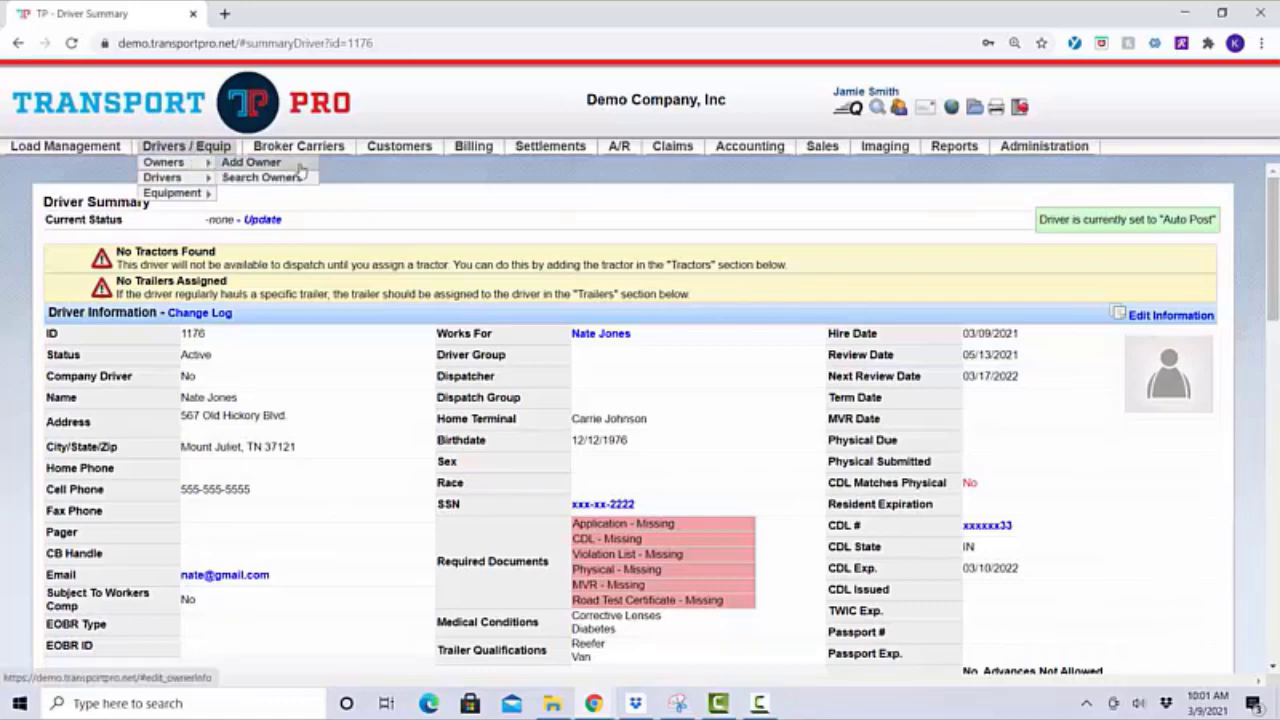
{"action": "left_click", "coordinate": [298, 177]}
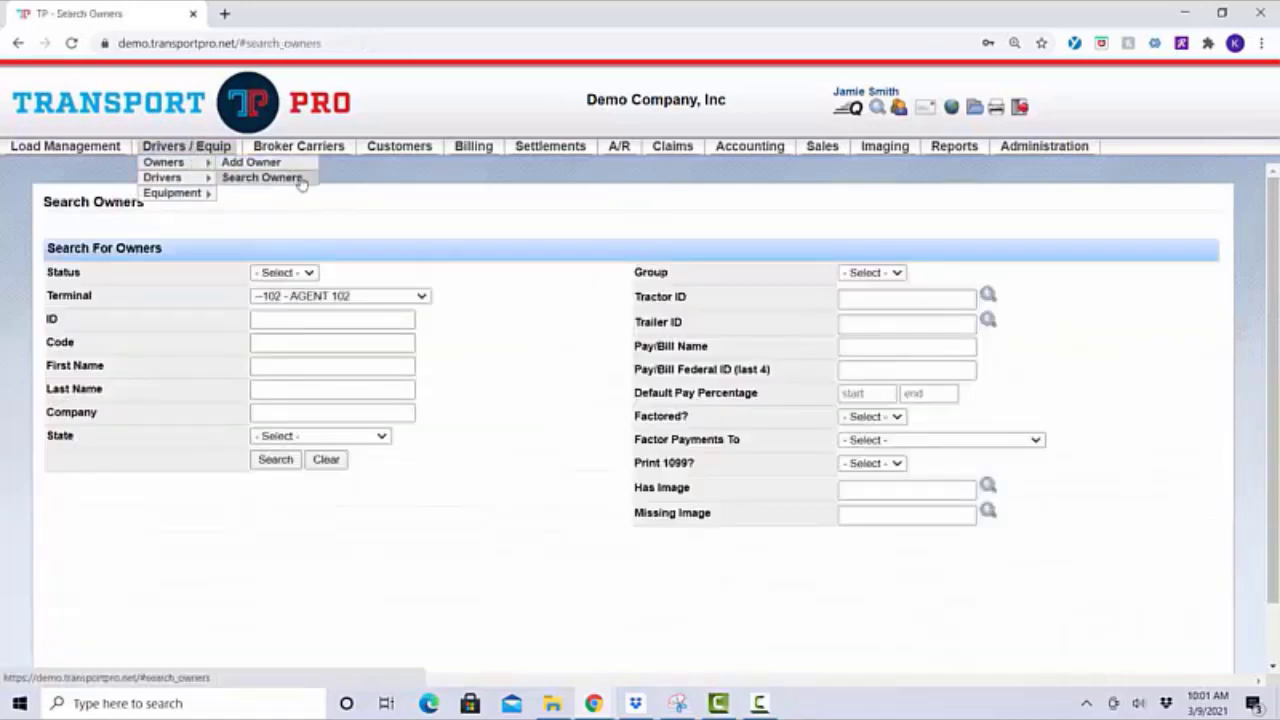
{"action": "left_click", "coordinate": [355, 299]}
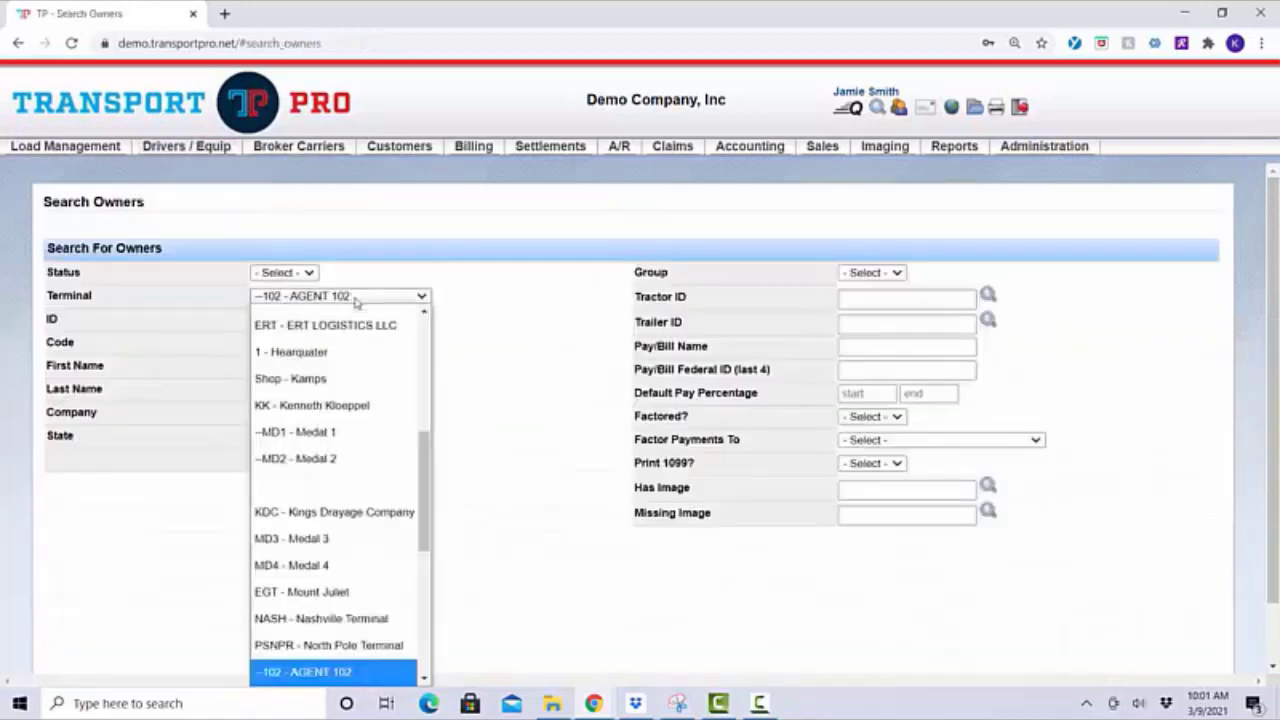
{"action": "left_click", "coordinate": [549, 306]}
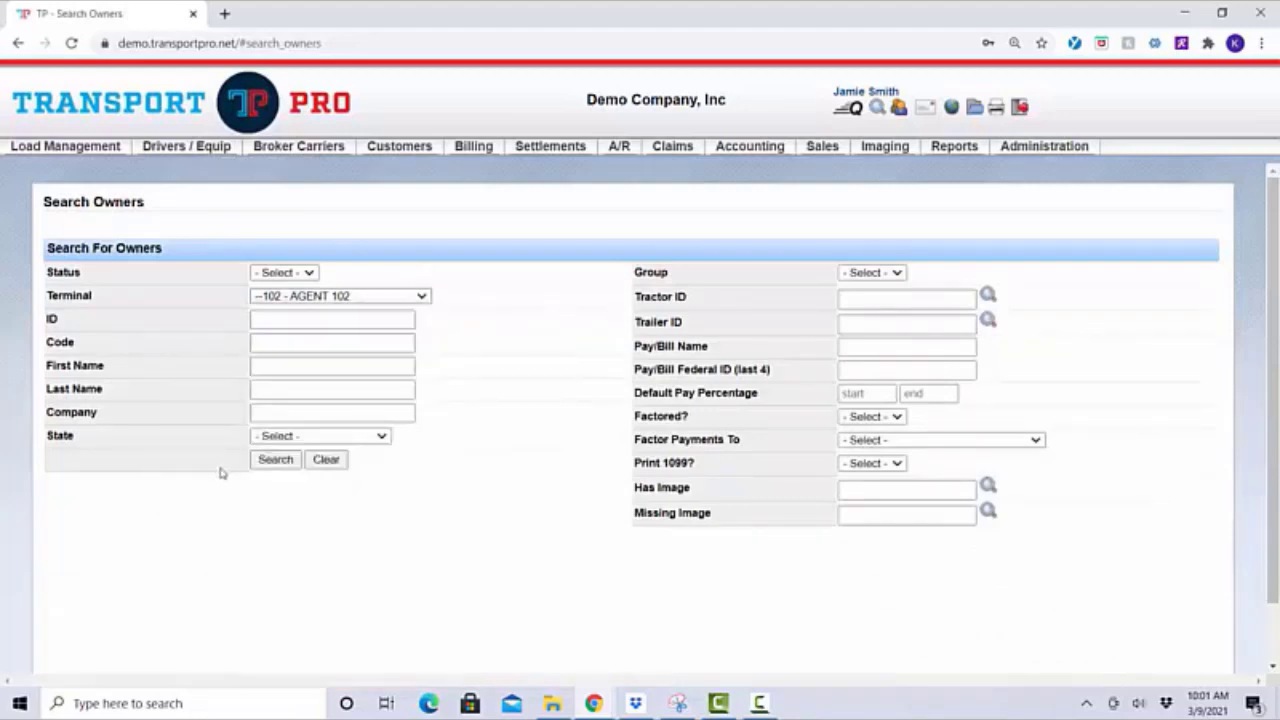
{"action": "left_click", "coordinate": [284, 461]}
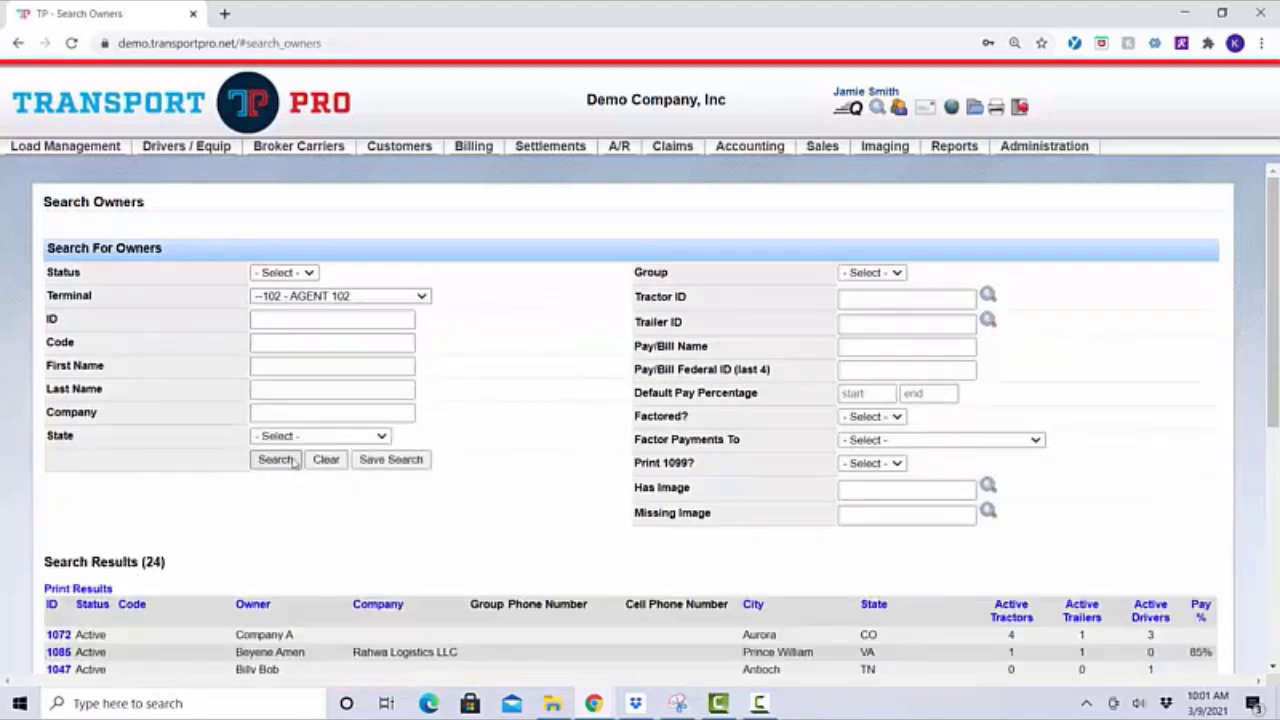
{"action": "scroll", "coordinate": [294, 468], "scroll_direction": "down", "scroll_amount": 3}
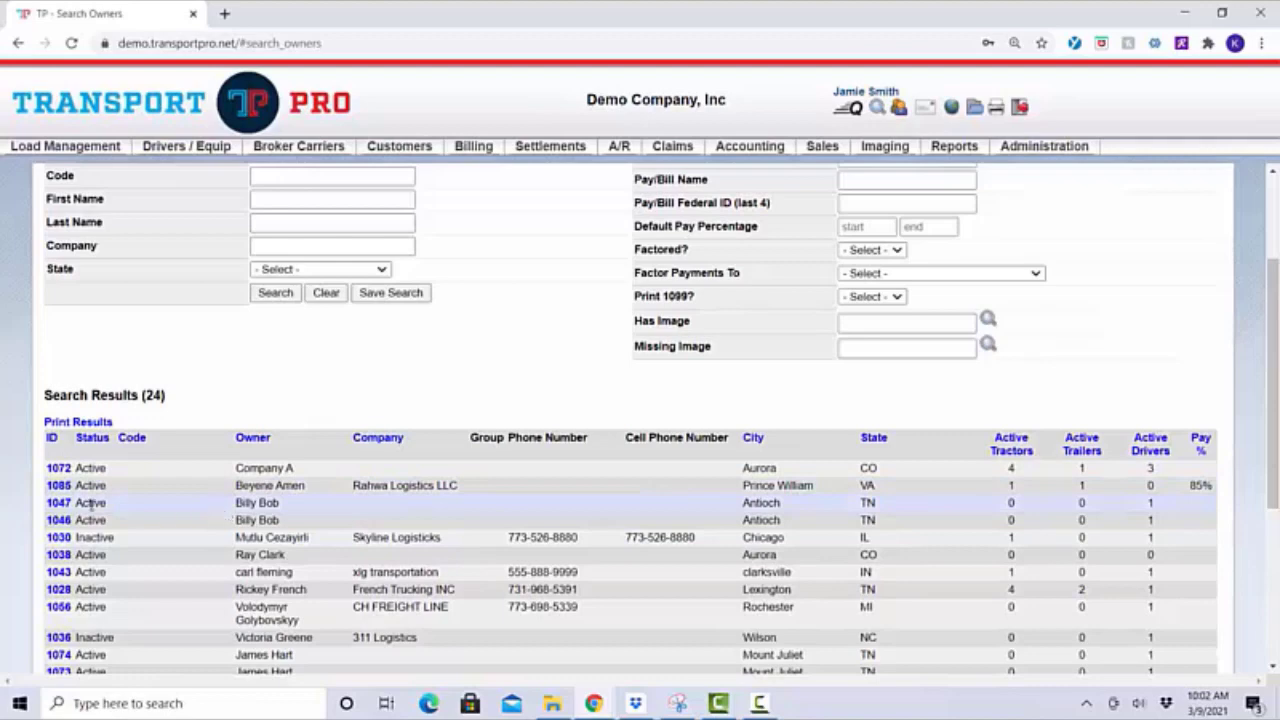
{"action": "left_click", "coordinate": [58, 504]}
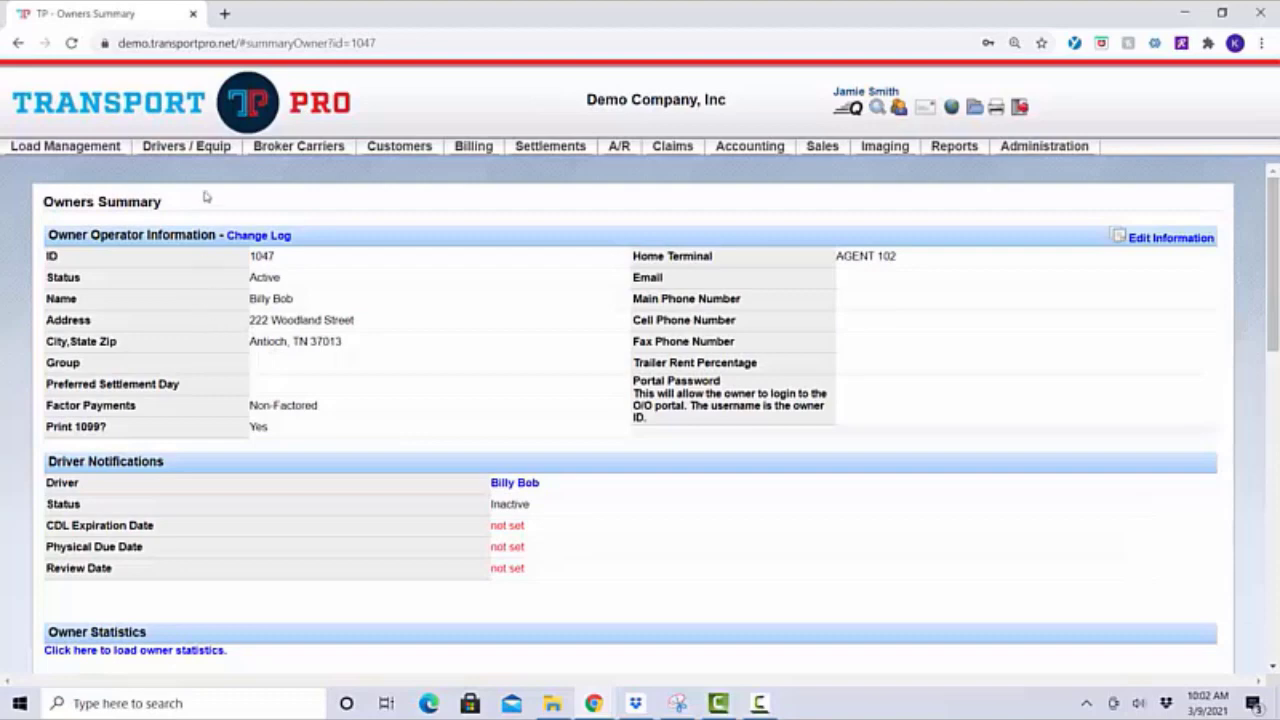
Run a driver search returning 38 drivers and open the Dyer, TN driver's summary
{"action": "mouse_move", "coordinate": [201, 151]}
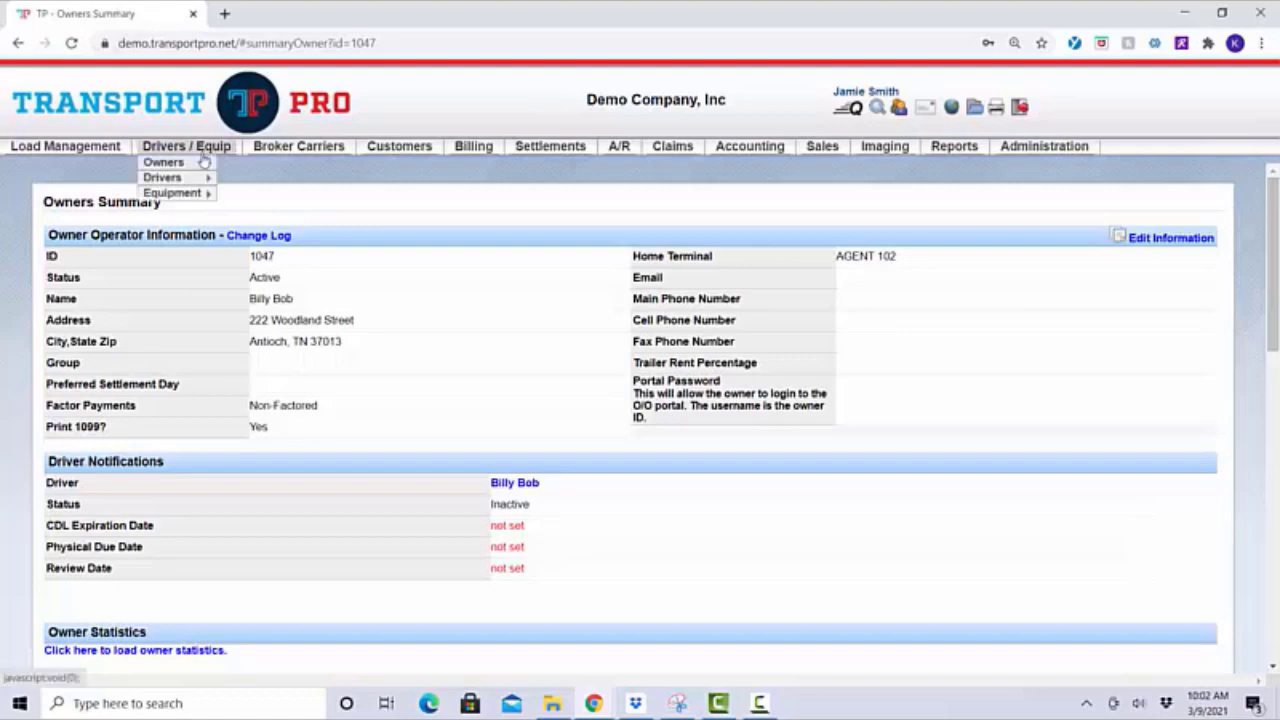
{"action": "mouse_move", "coordinate": [197, 180]}
{"action": "left_click", "coordinate": [270, 193]}
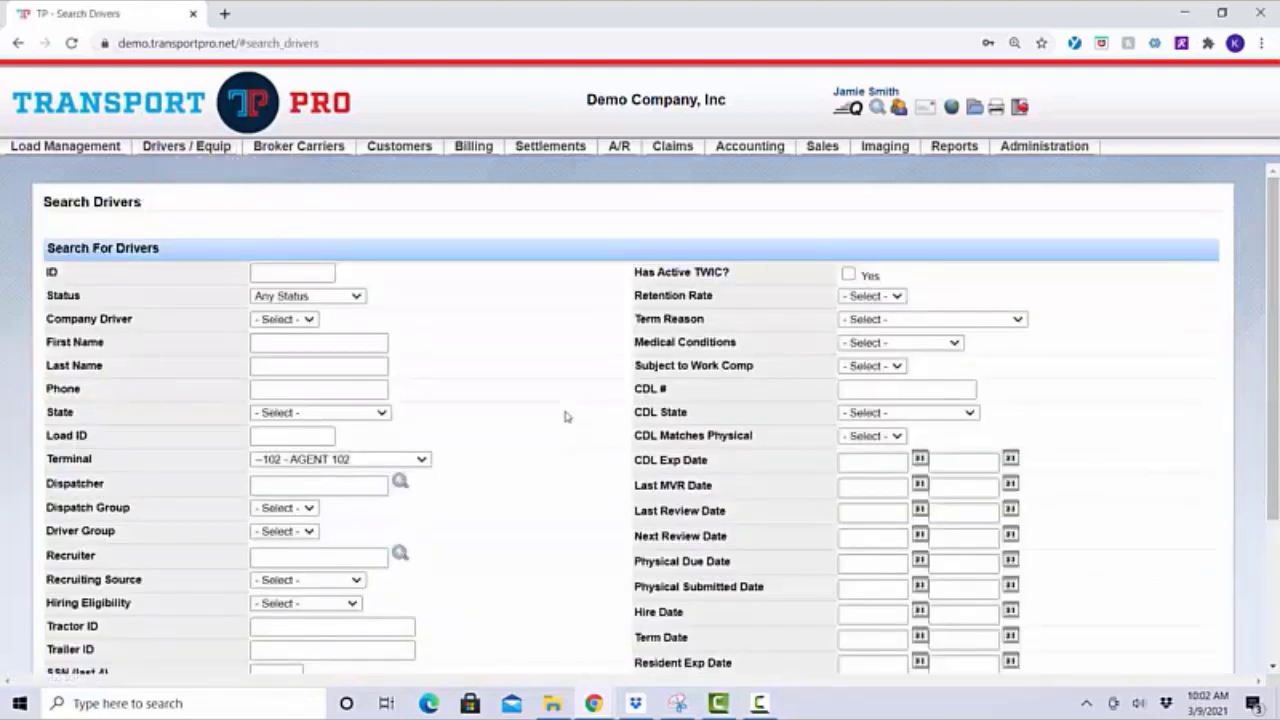
{"action": "scroll", "coordinate": [565, 416], "scroll_direction": "down", "scroll_amount": 3}
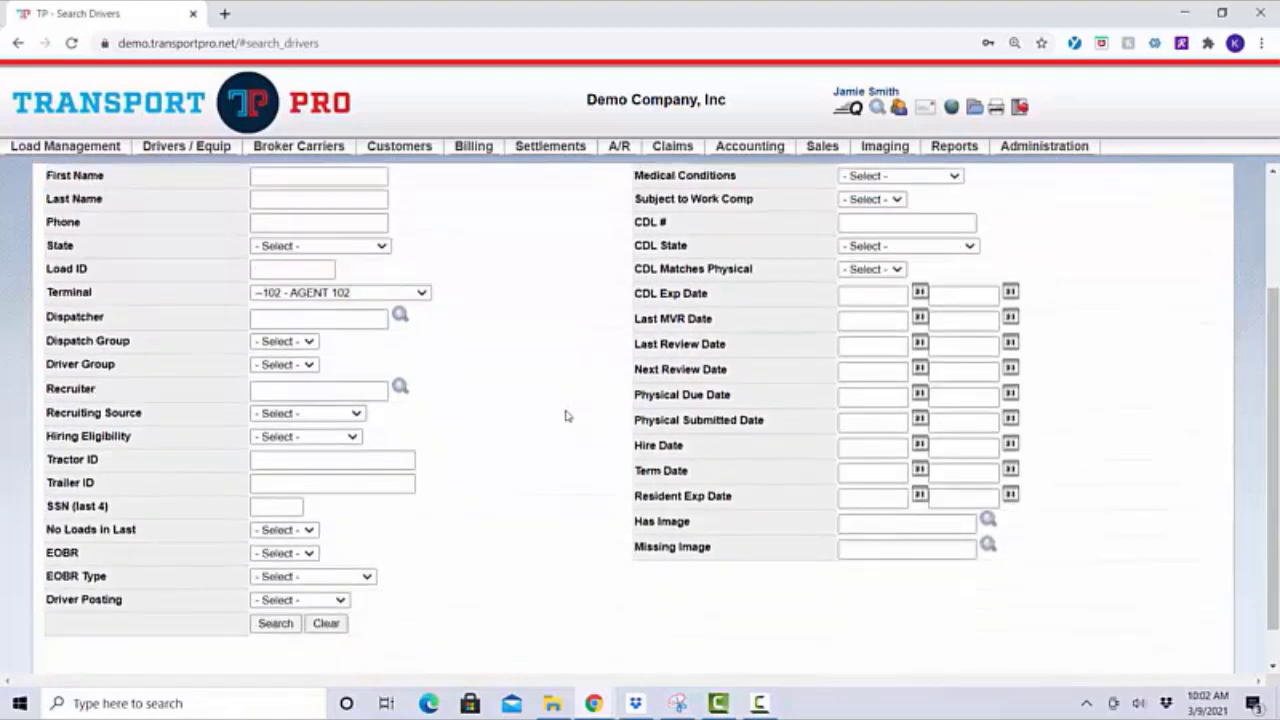
{"action": "left_click", "coordinate": [284, 625]}
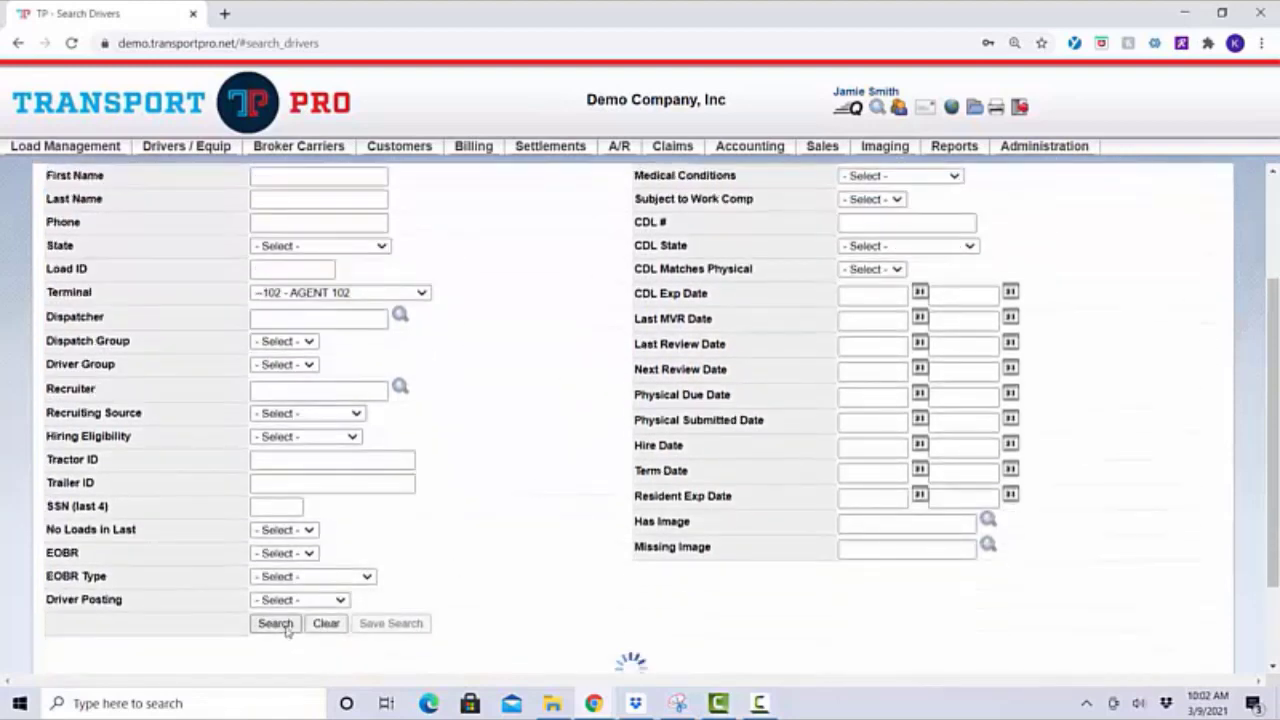
{"action": "scroll", "coordinate": [512, 519], "scroll_direction": "down", "scroll_amount": 5}
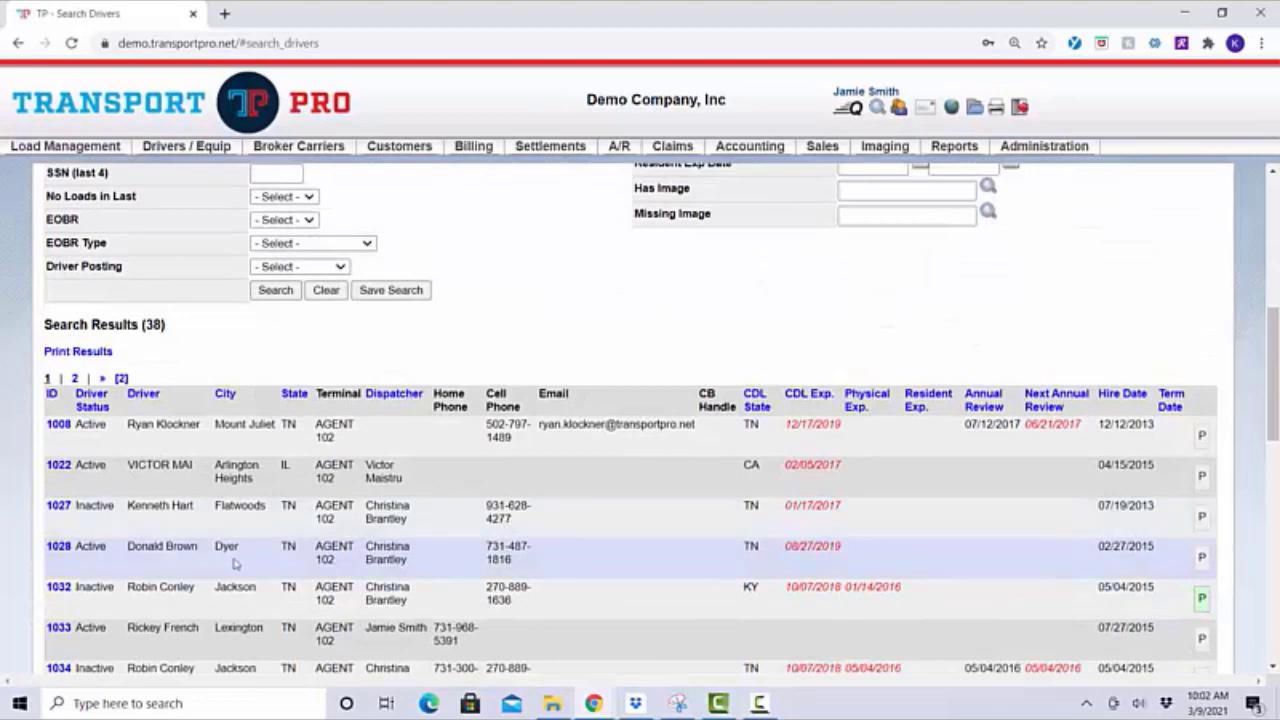
{"action": "left_click", "coordinate": [59, 551]}
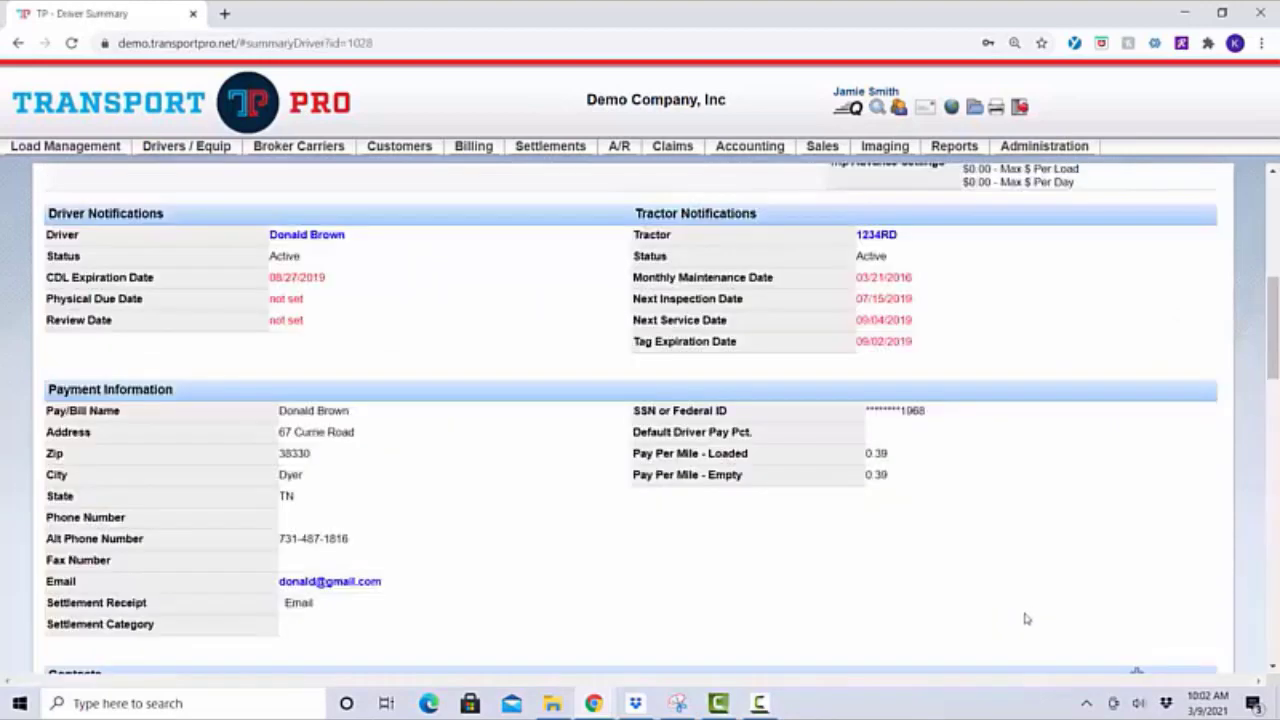
{"action": "scroll", "coordinate": [1045, 570], "scroll_direction": "up", "scroll_amount": 3}
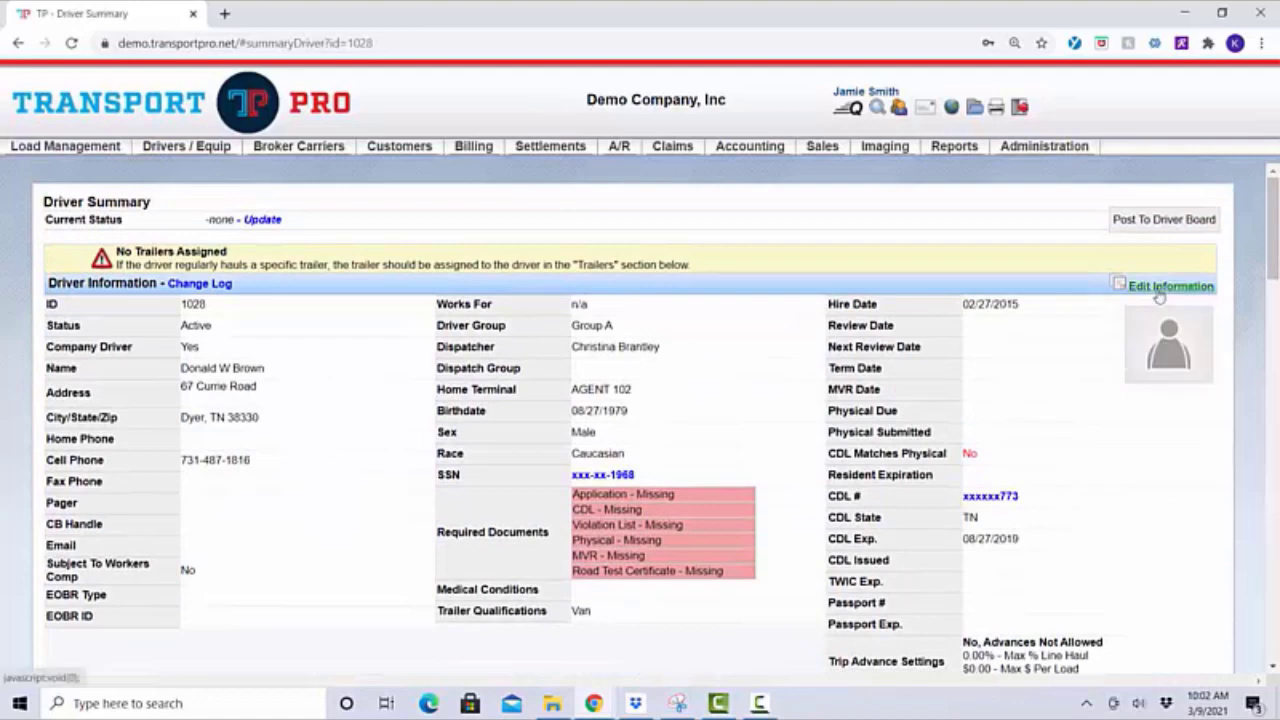